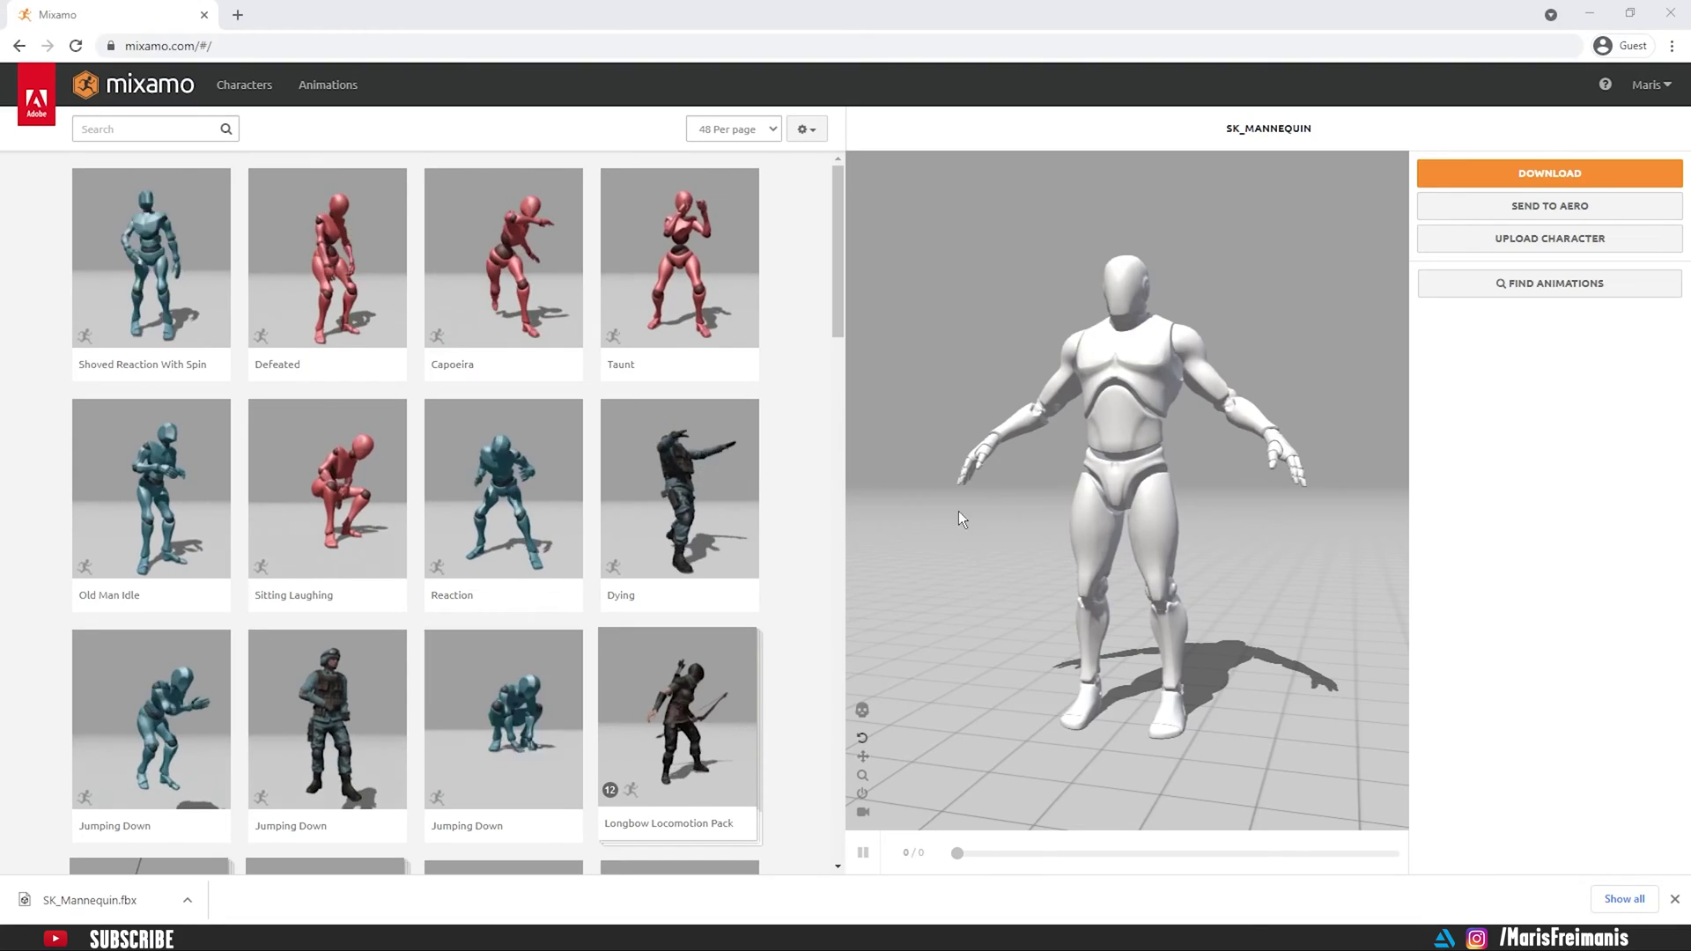
Step: Orbit the mannequin preview, then dismiss the character upload window
mouse_move(1111, 504)
mouse_down()
mouse_move(1266, 509)
mouse_move(1003, 536)
mouse_move(1113, 521)
mouse_up()
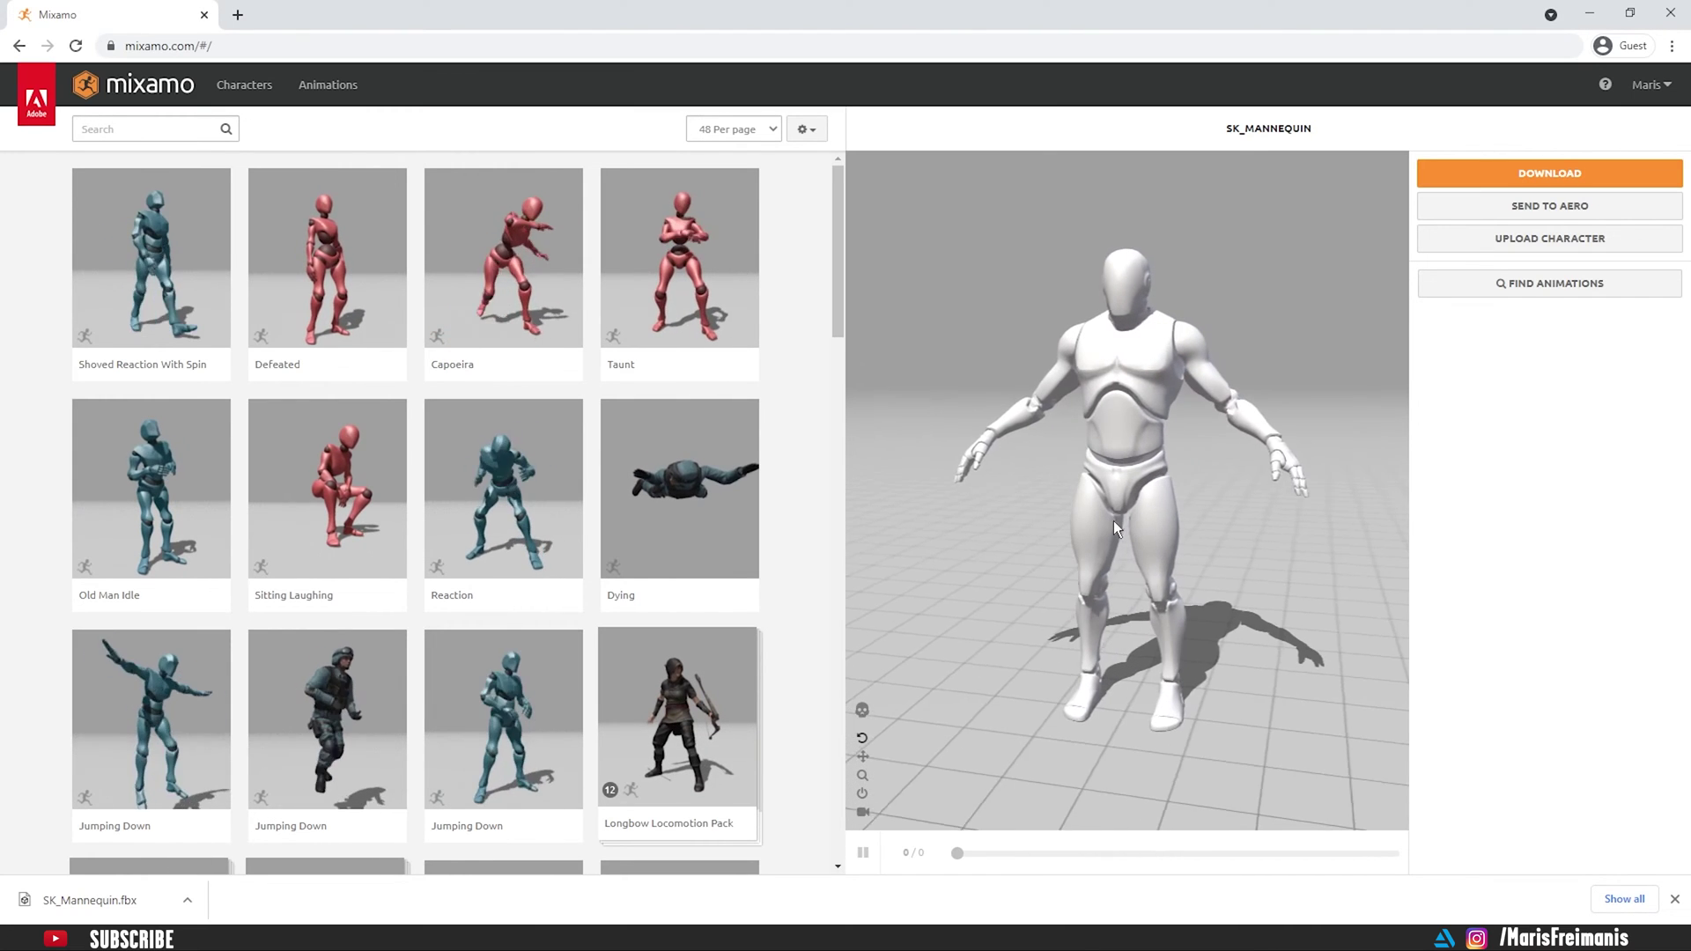
click(1507, 245)
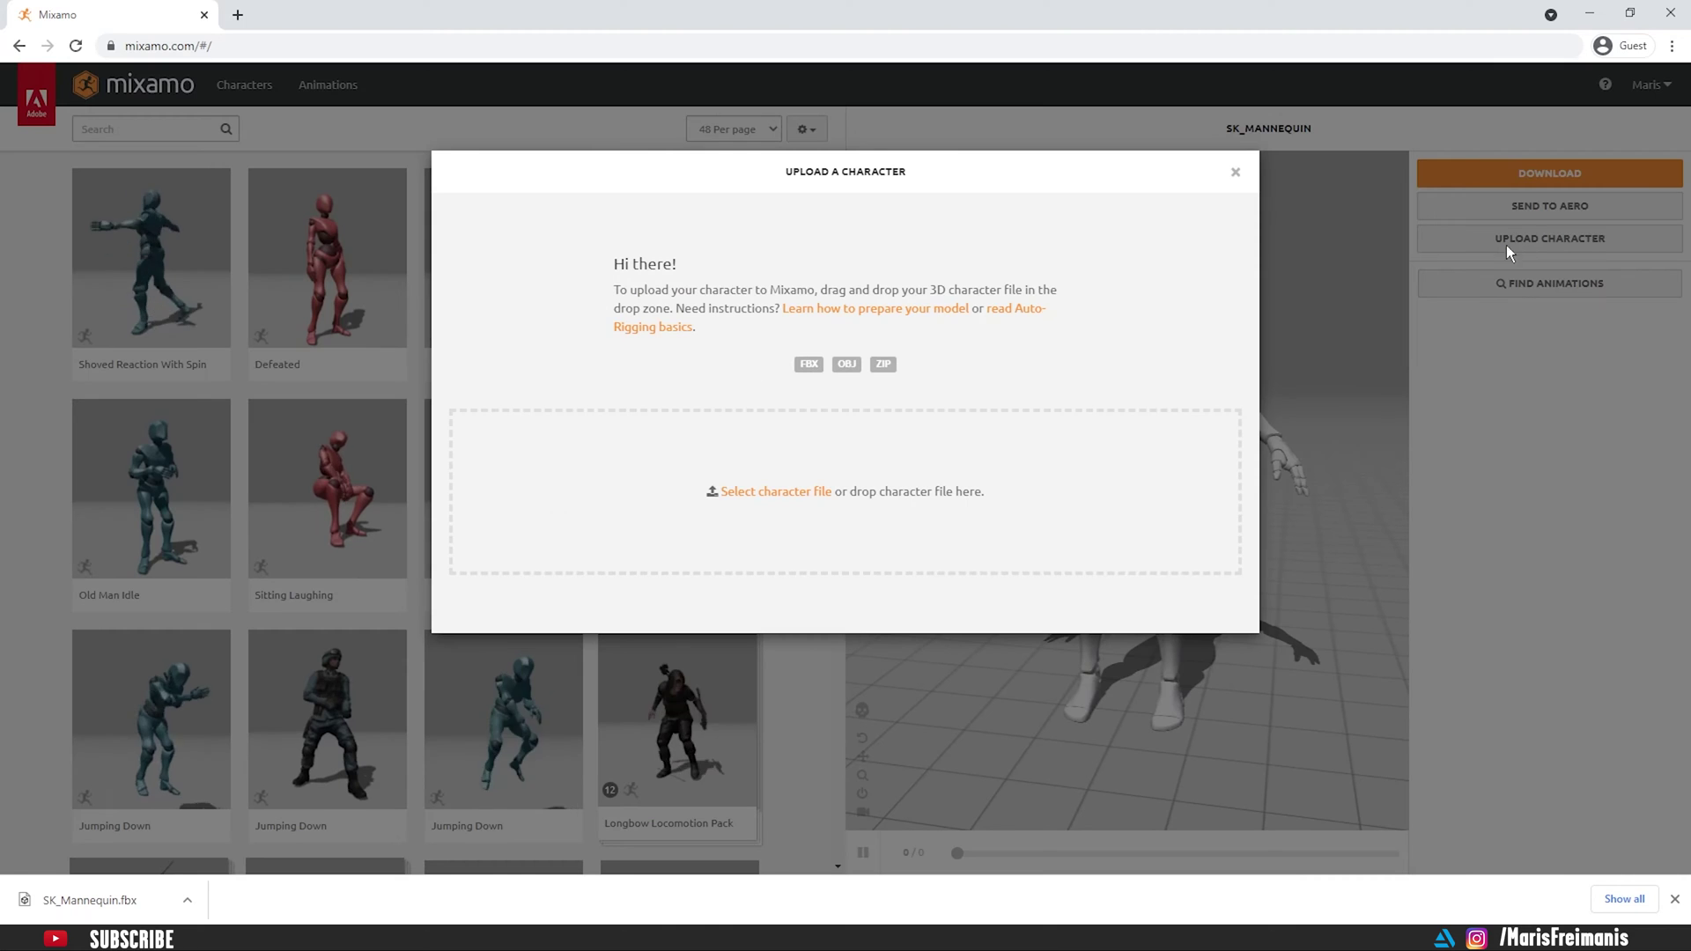
click(1237, 174)
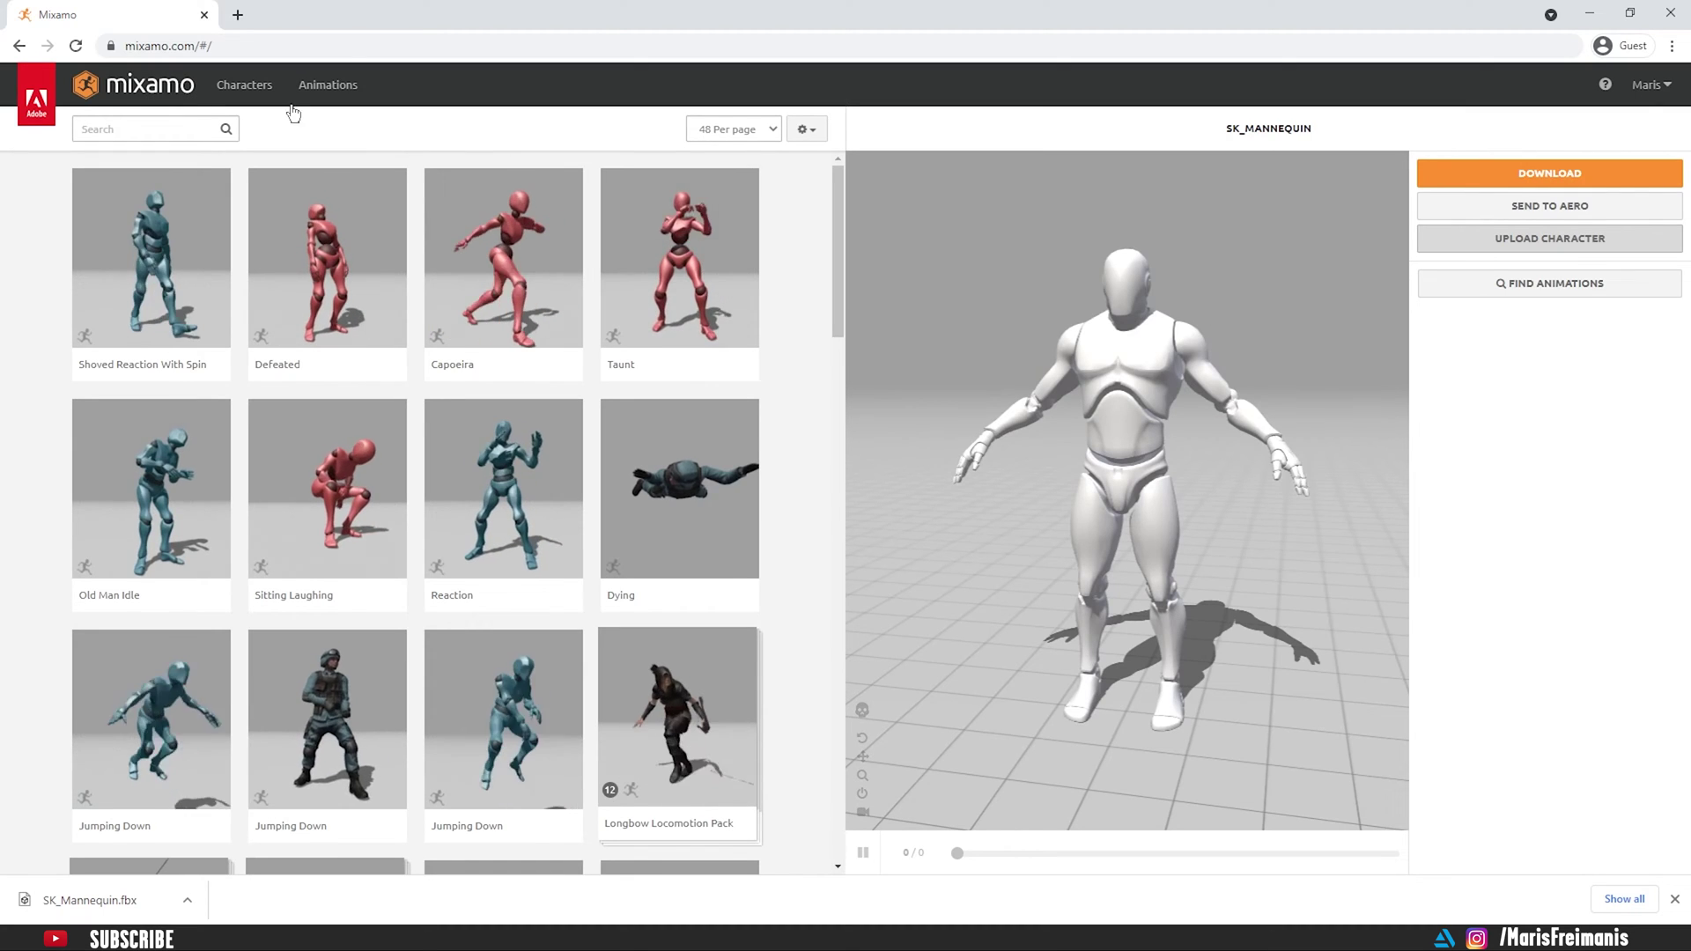
Step: Search Mixamo for 'dance', browse the results and pause the Hip Hop Dancing preview
click(128, 126)
text(dance)
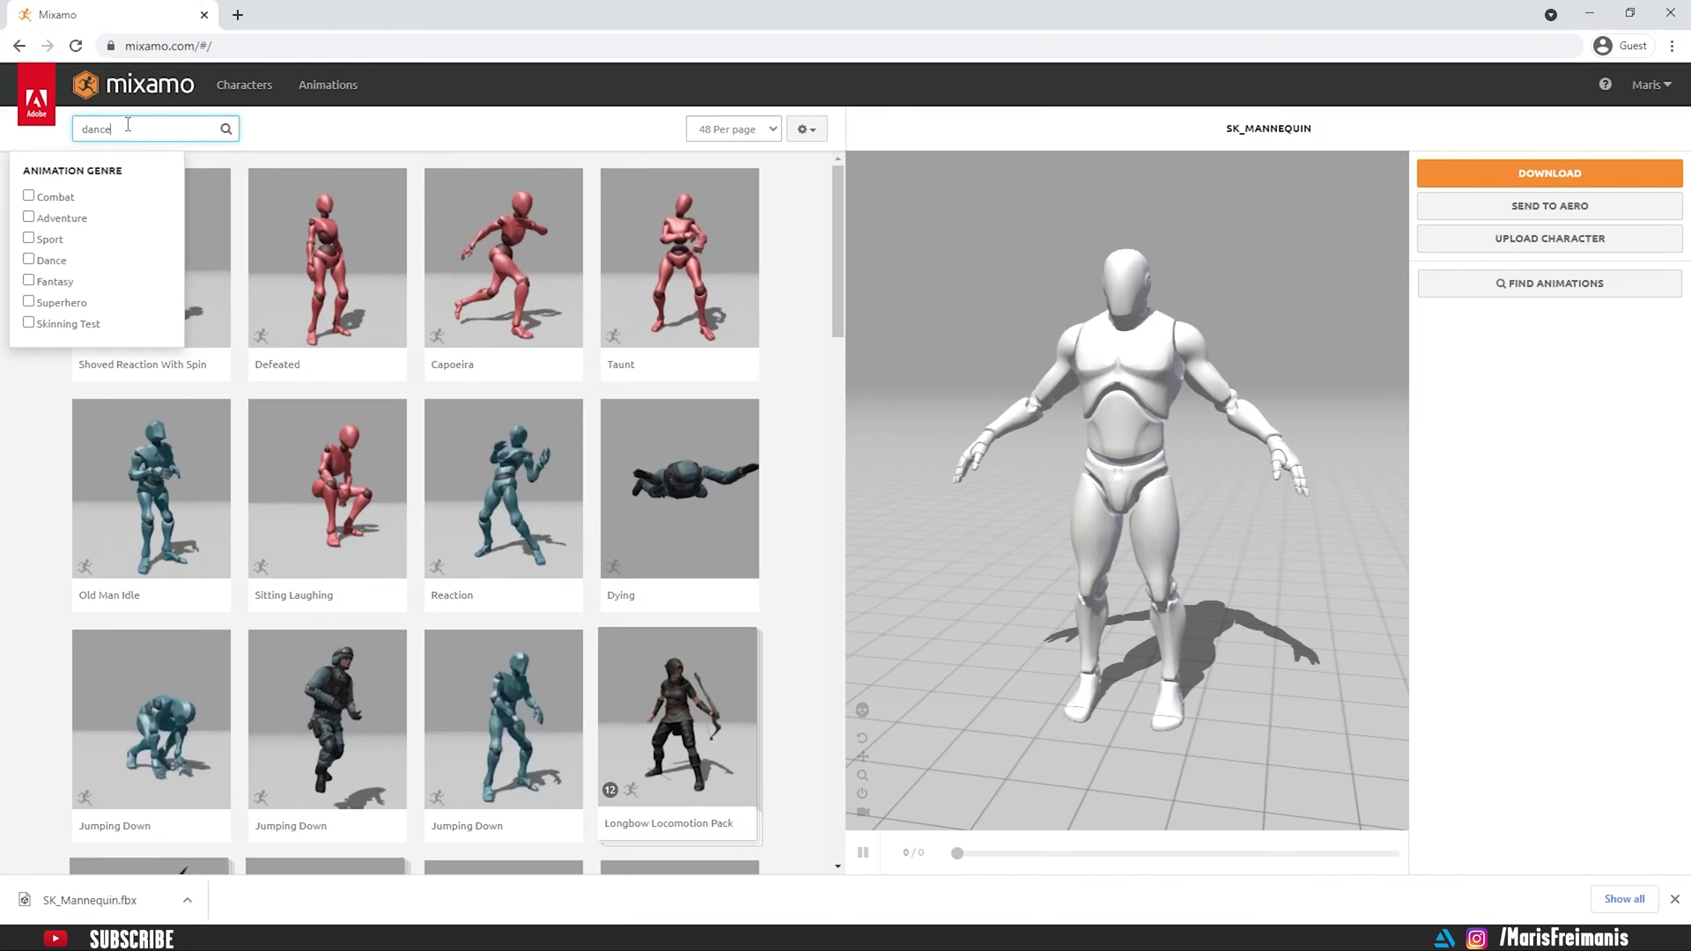
key(Return)
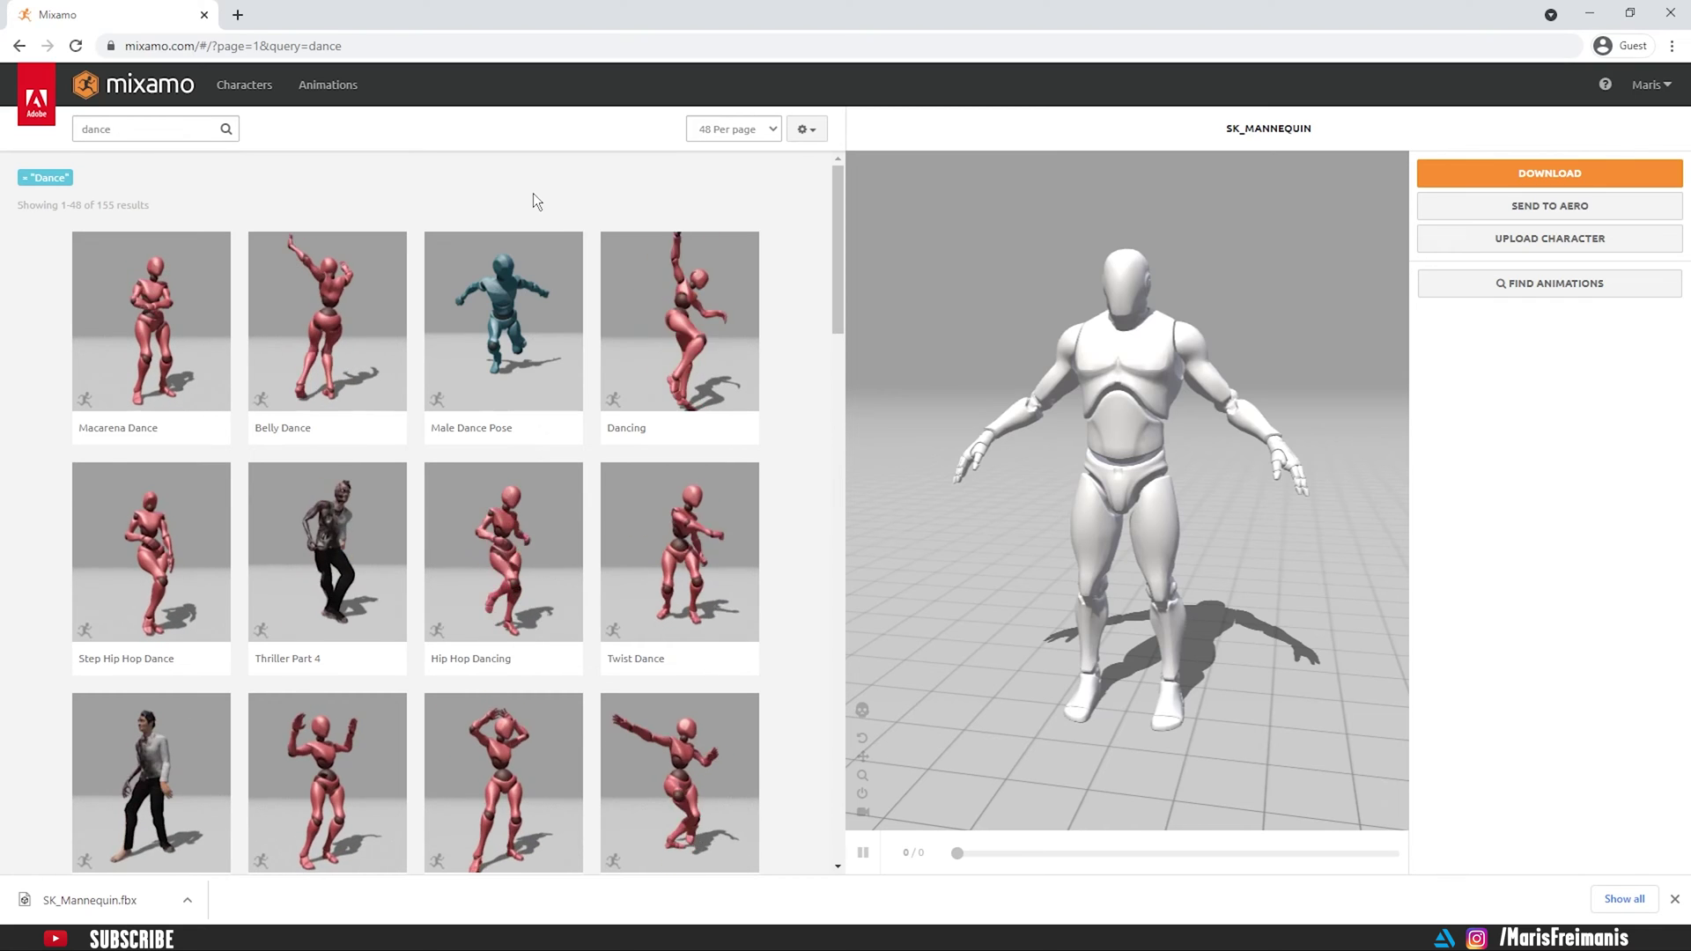
scroll(776, 403, down, 3)
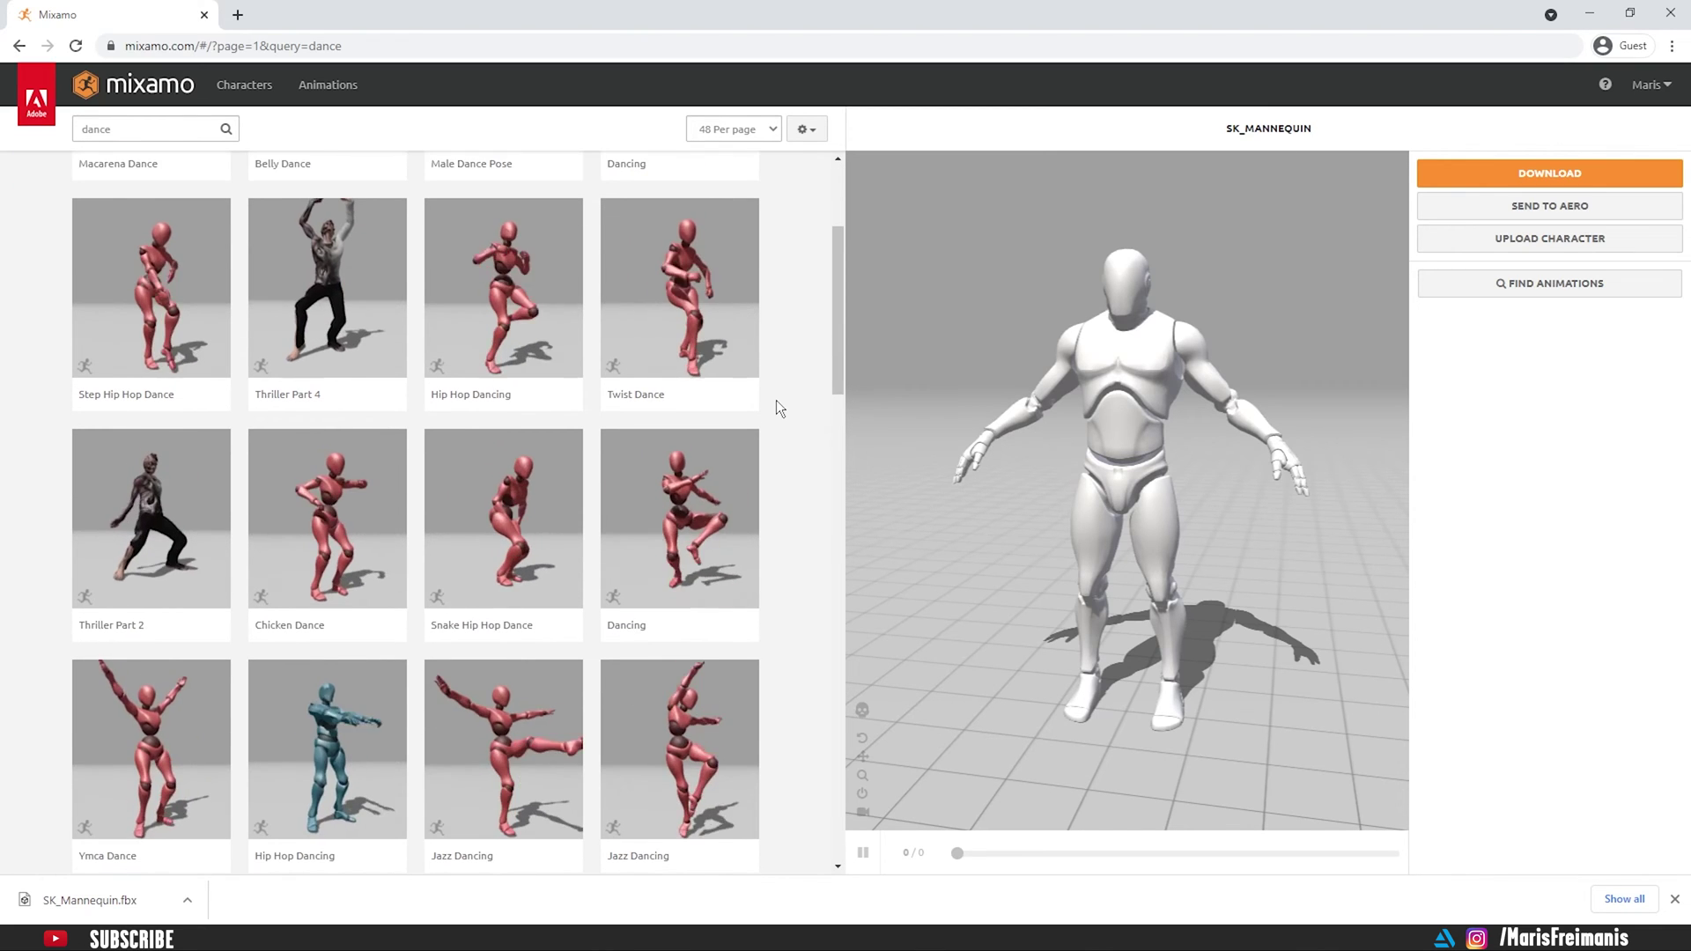
scroll(776, 407, down, 2)
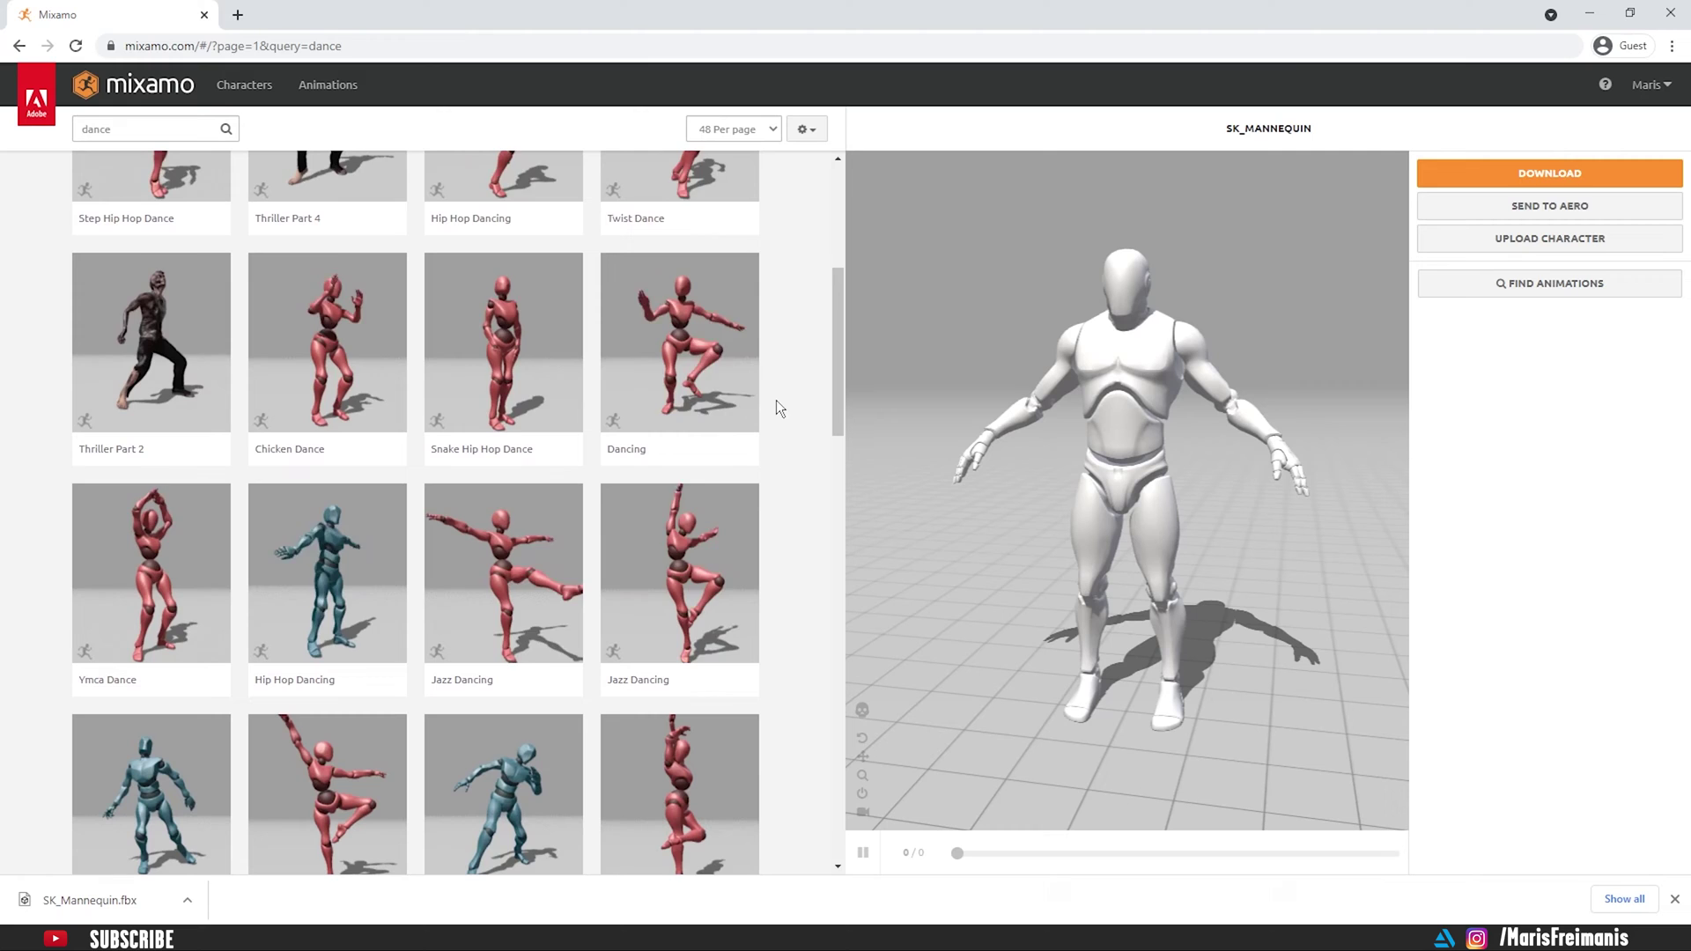
scroll(776, 407, down, 2)
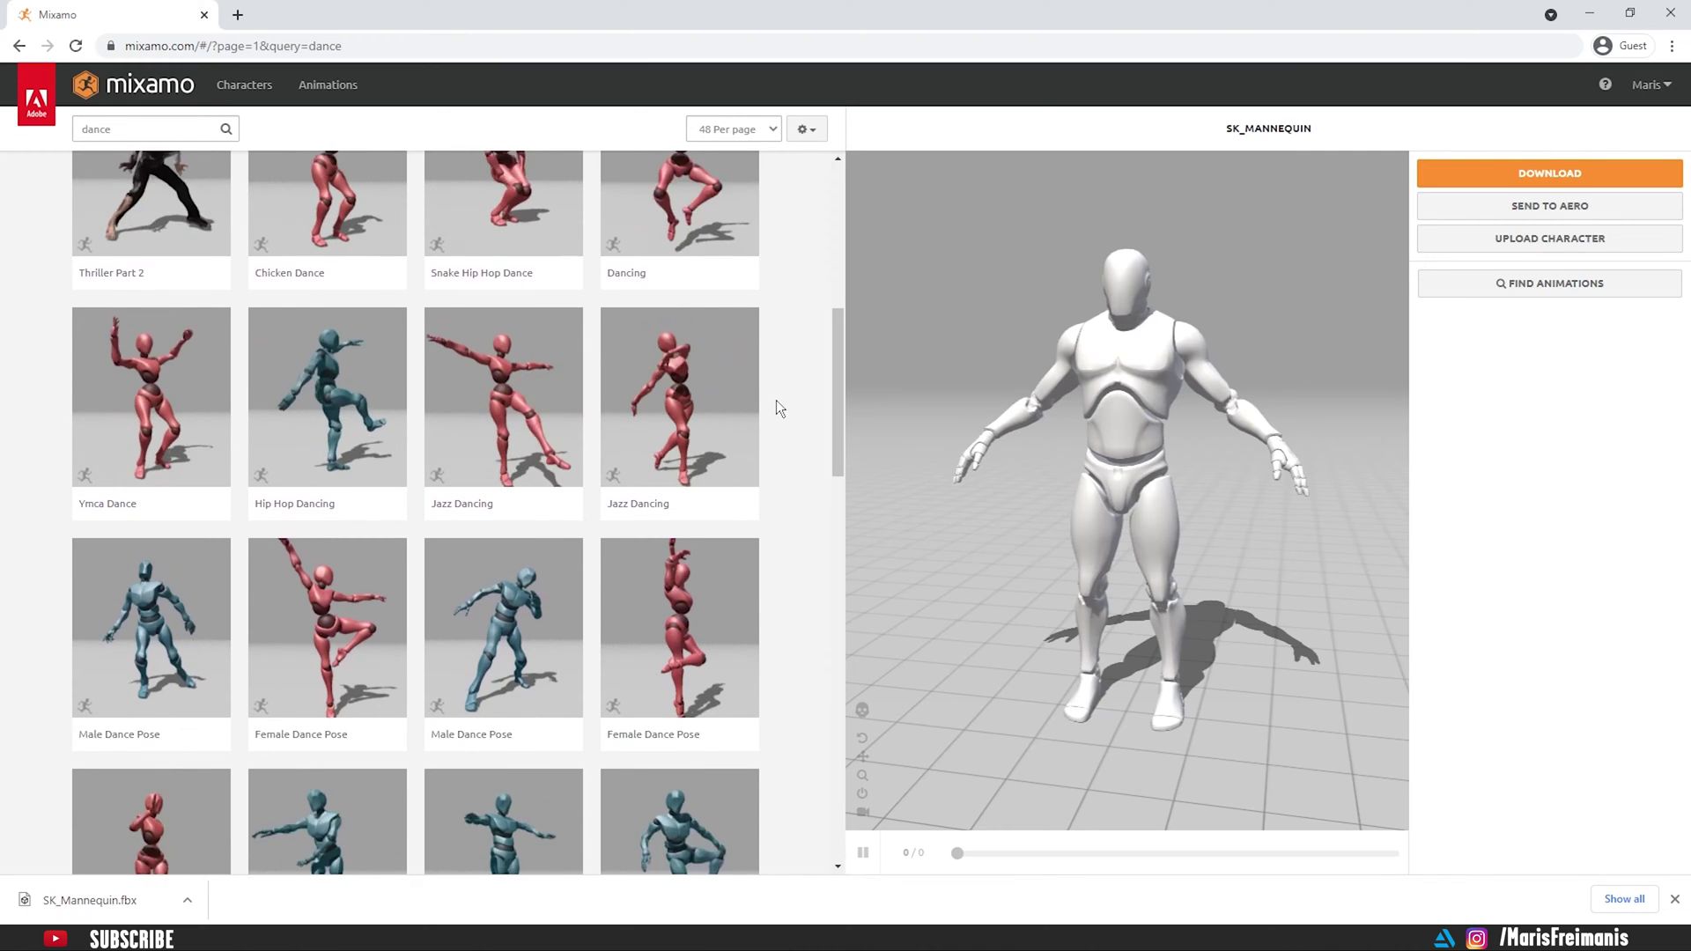
scroll(775, 406, up, 7)
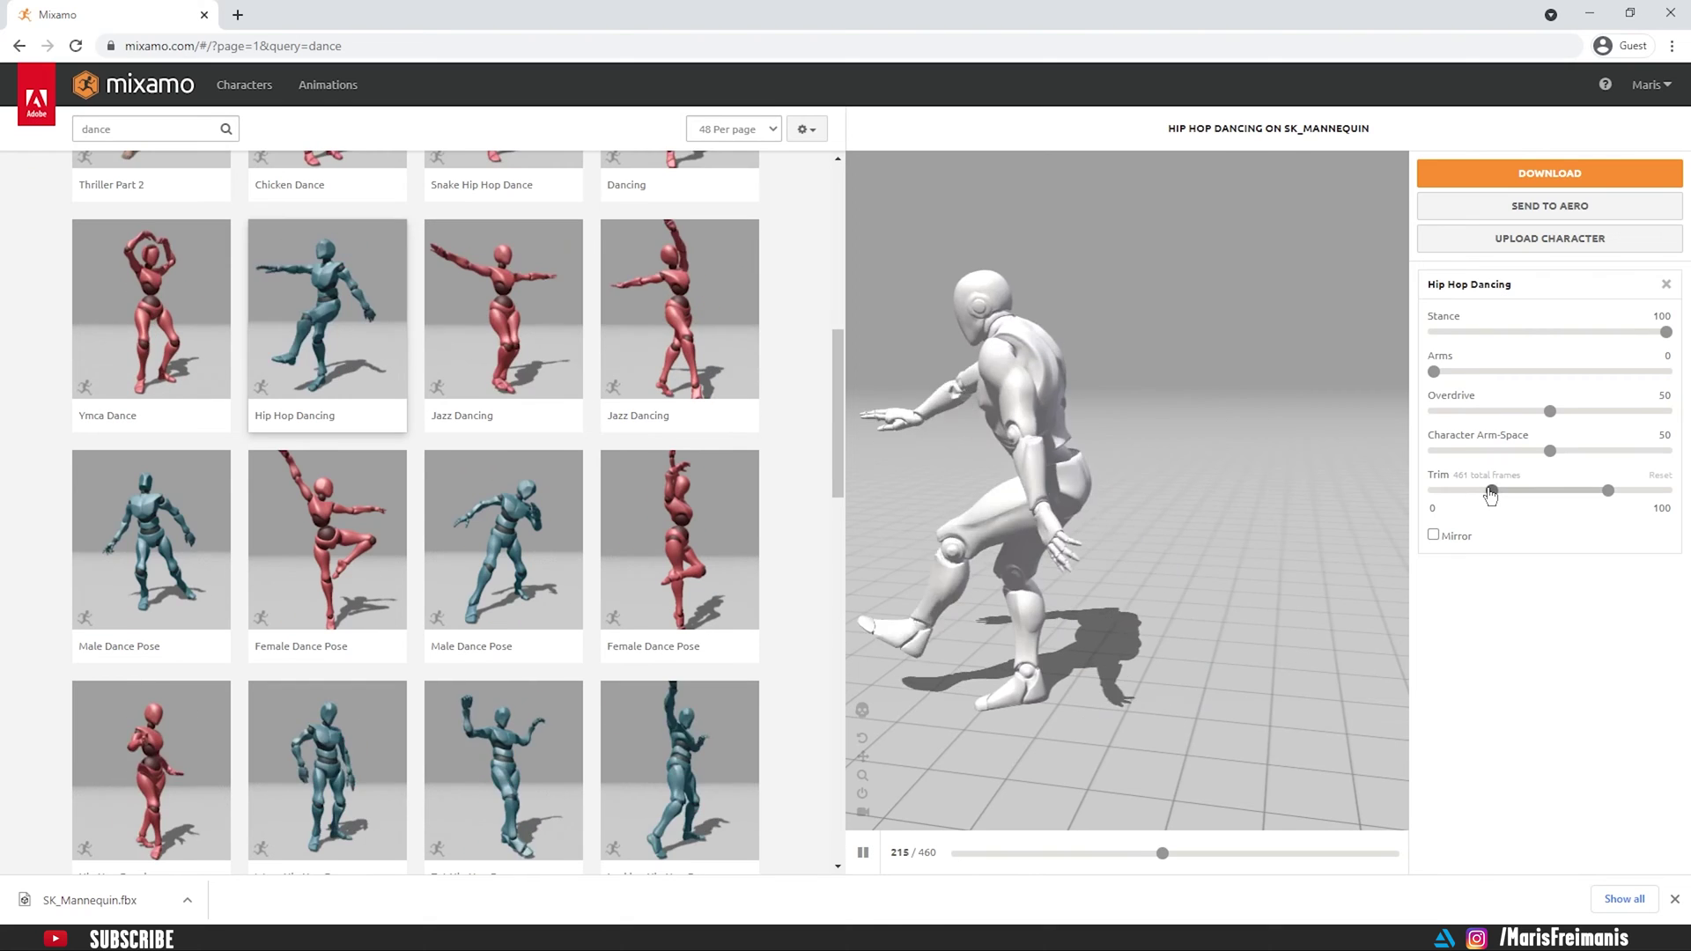
key(space)
Step: Widen the trim to full range and download as FBX Binary, With Skin, 30 fps, no reduction
drag(1491, 493, 1432, 491)
drag(1609, 491, 1689, 504)
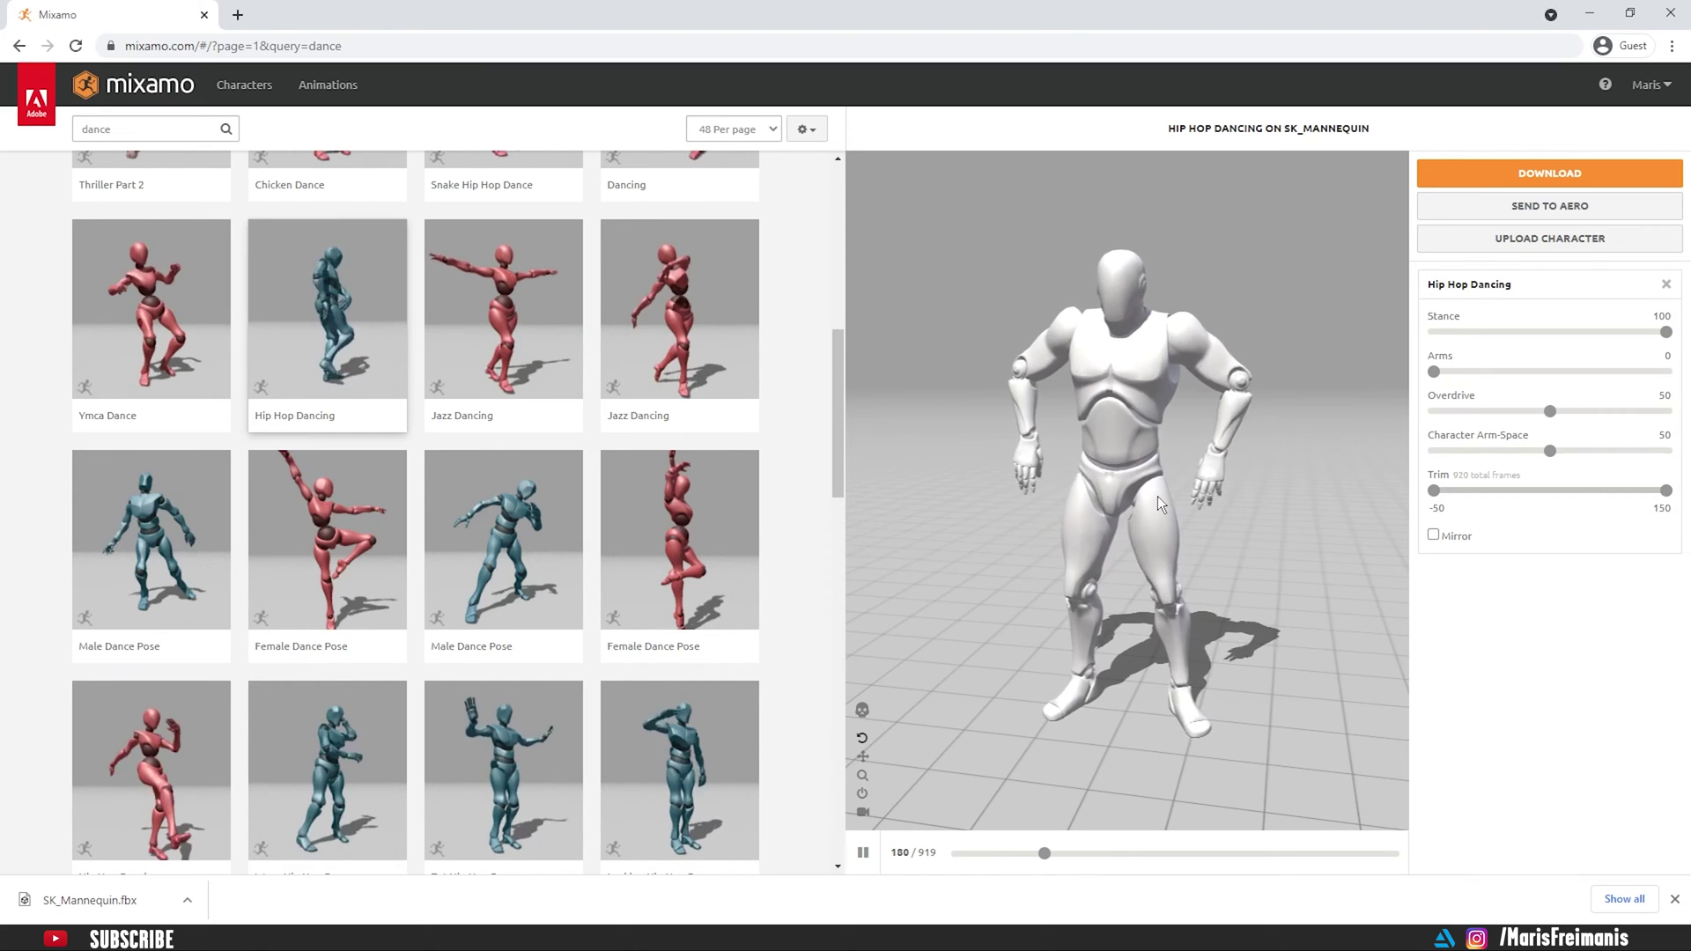
click(1519, 173)
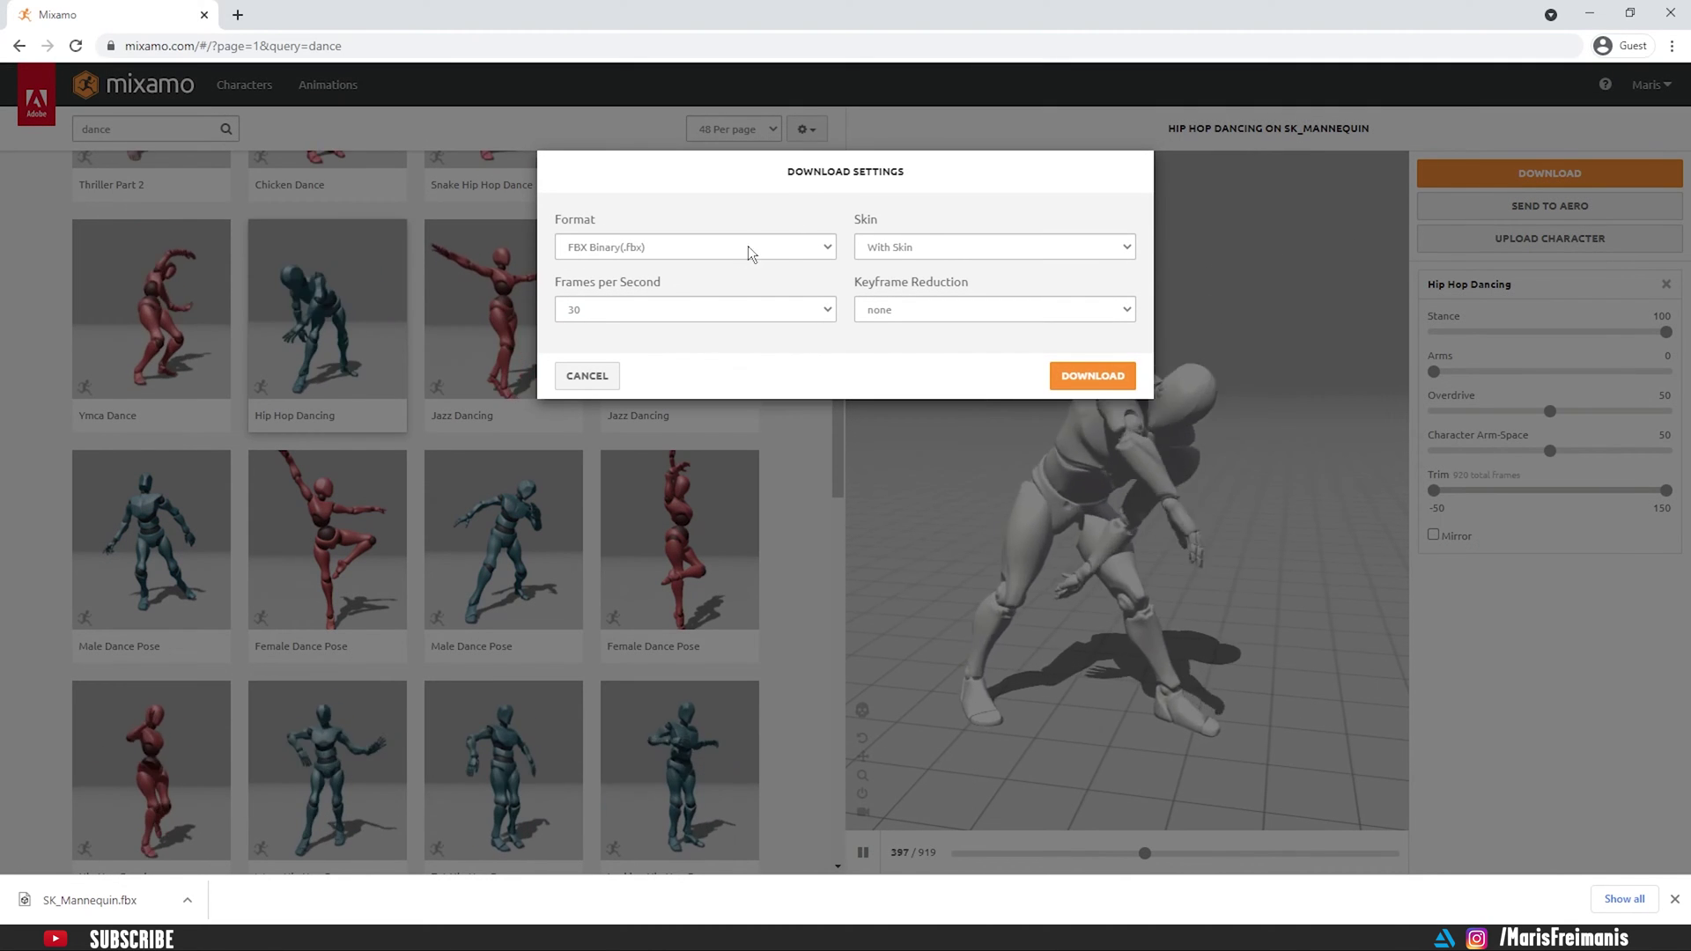
click(950, 248)
click(950, 248)
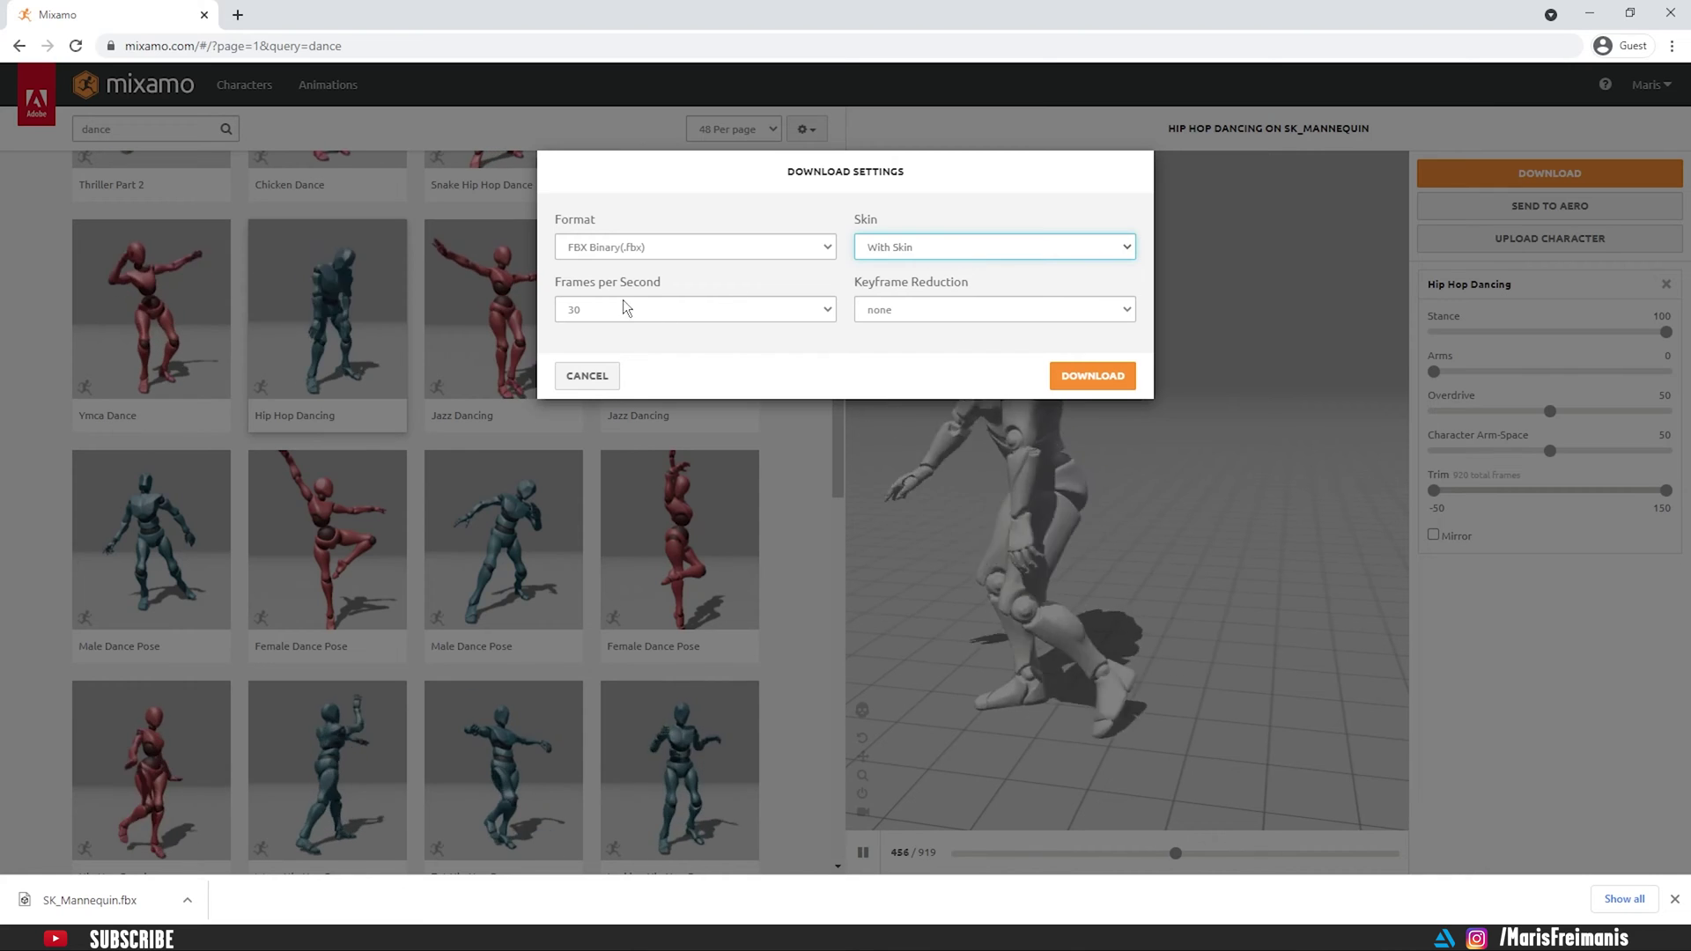
click(604, 309)
click(556, 315)
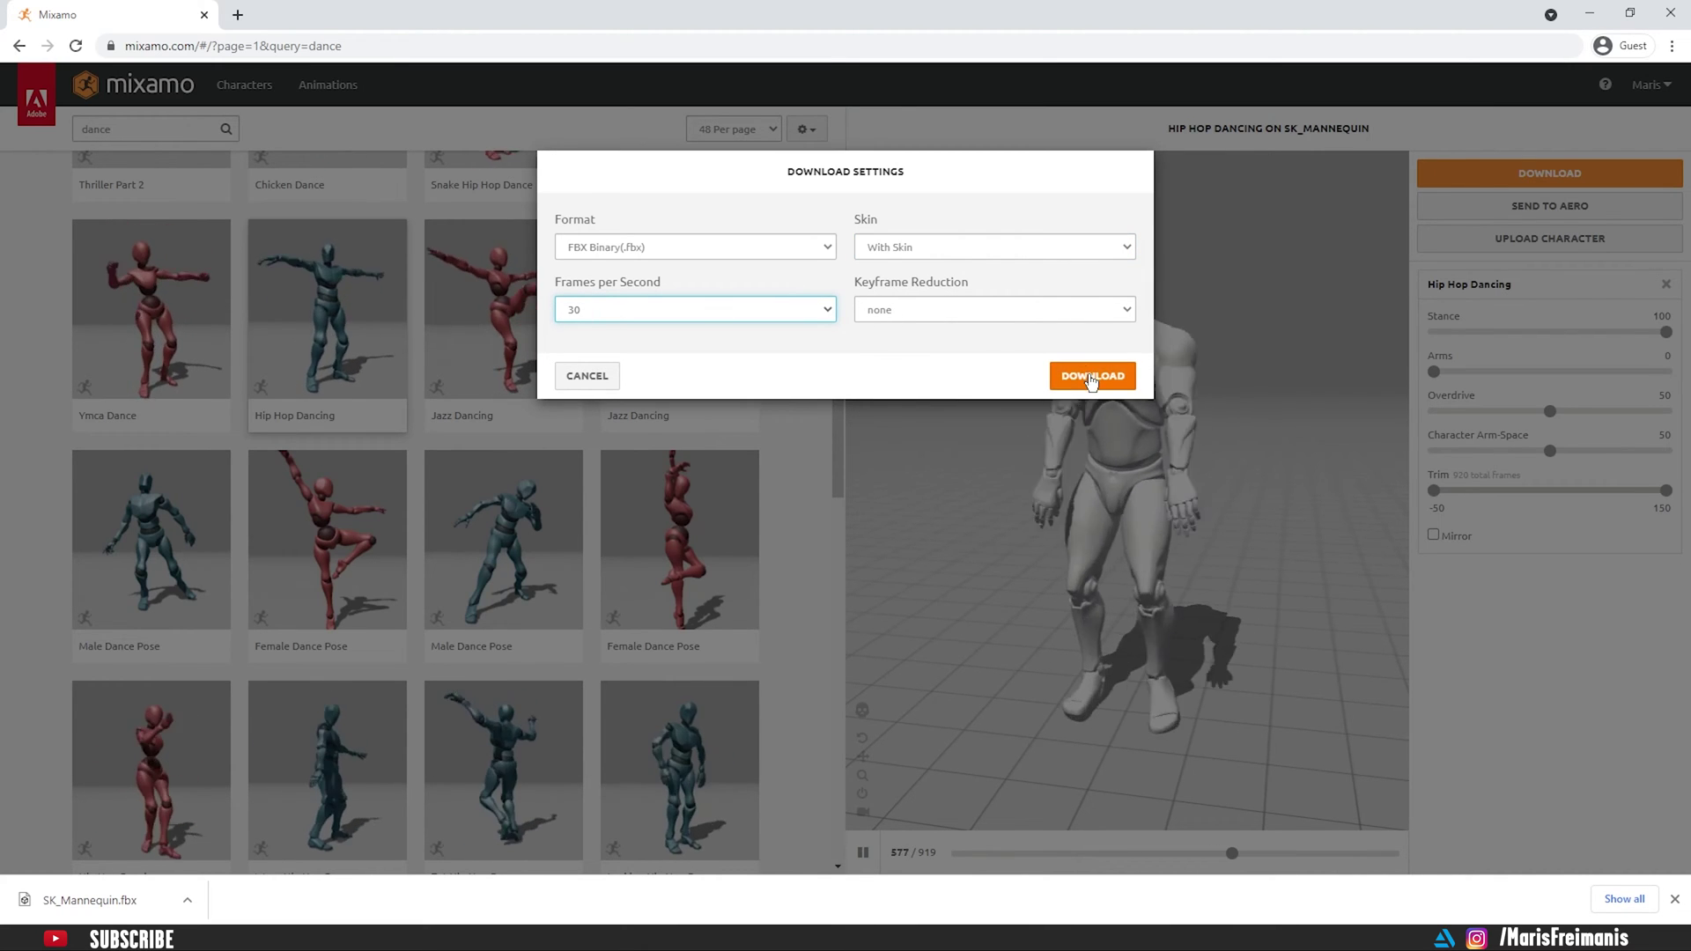
click(988, 309)
click(881, 333)
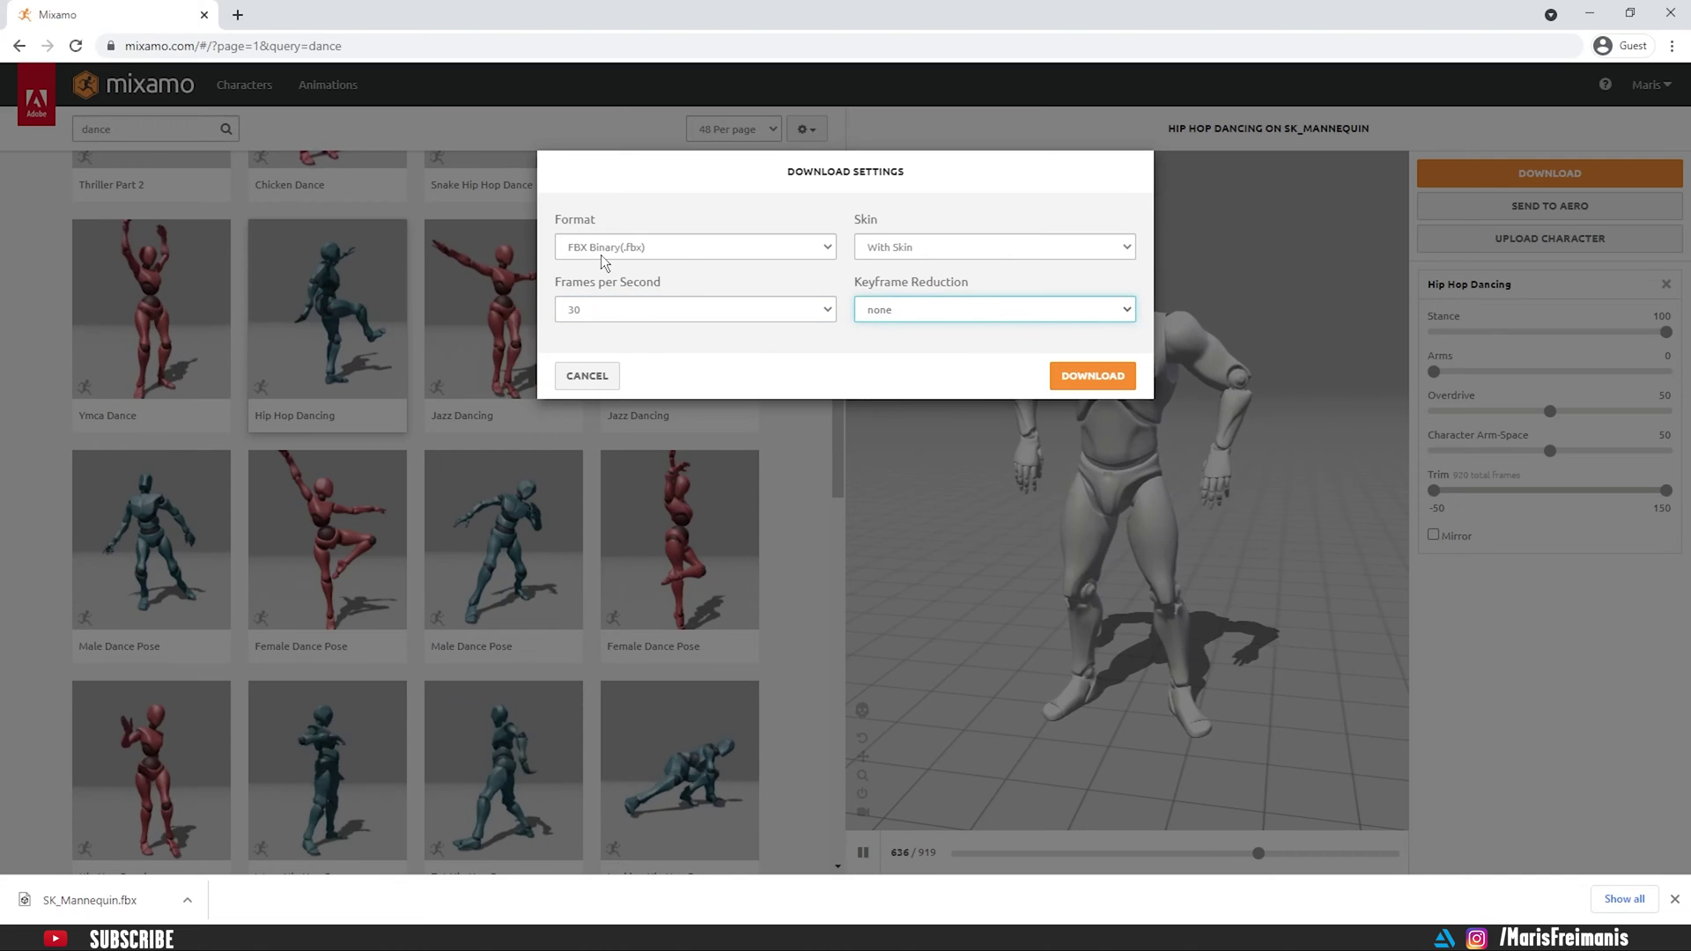
click(1096, 377)
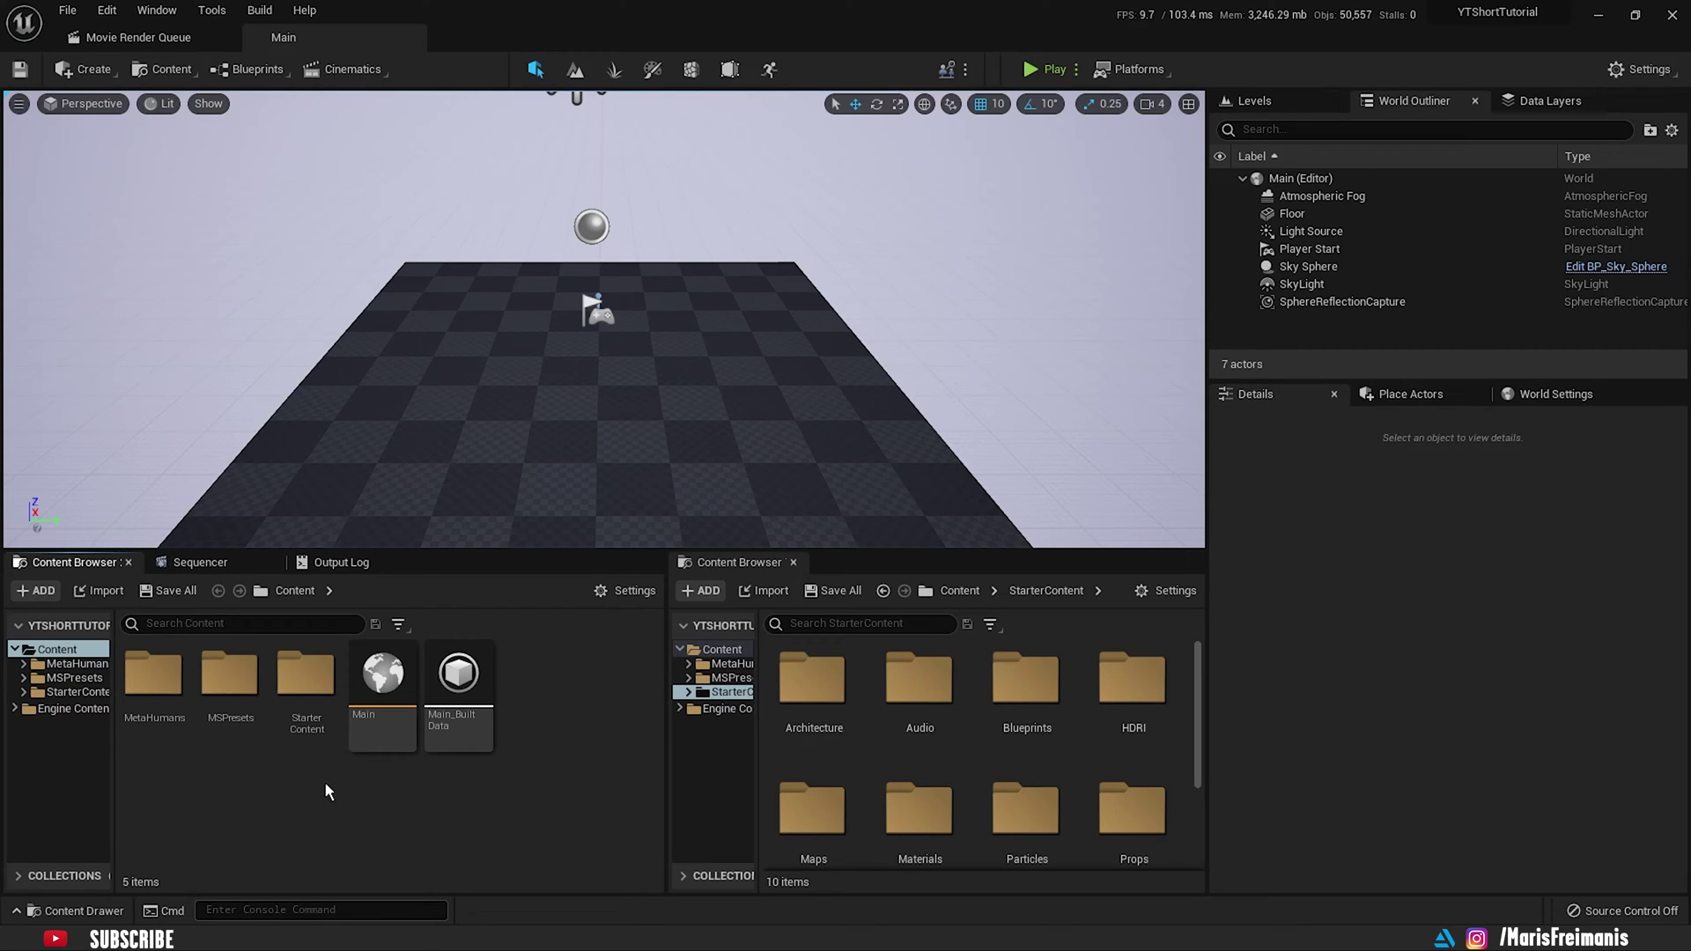
Step: Drag BP_YouTube from the MetaHumans > YouTube folder into the level viewport
double_click(155, 674)
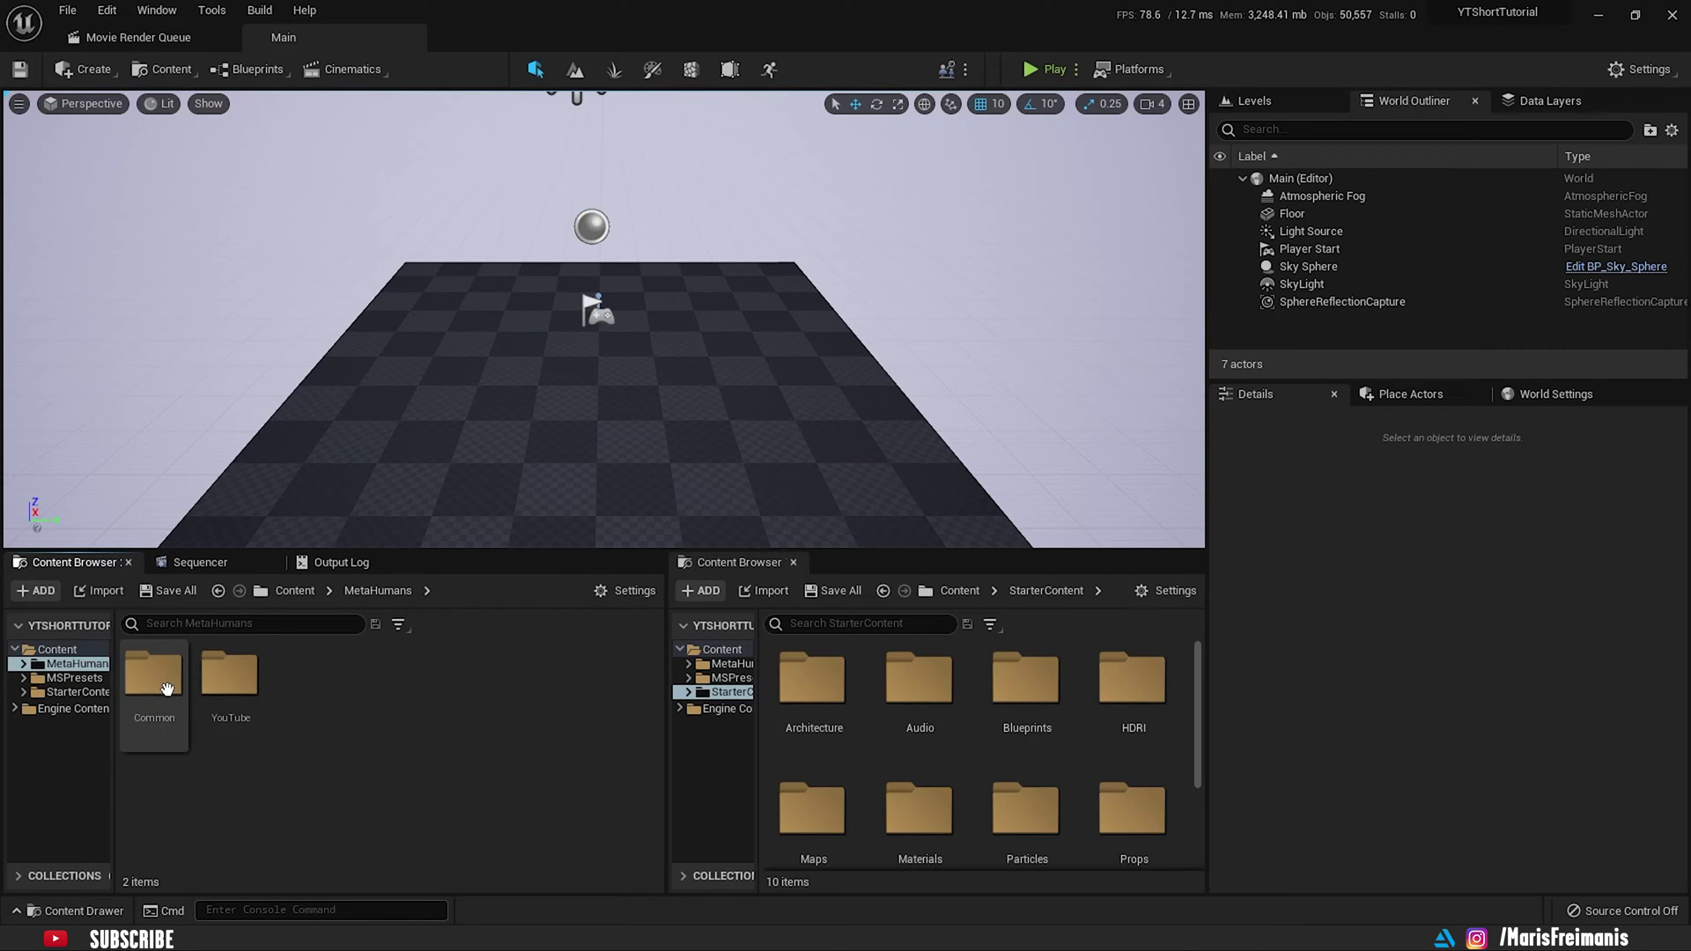
double_click(236, 678)
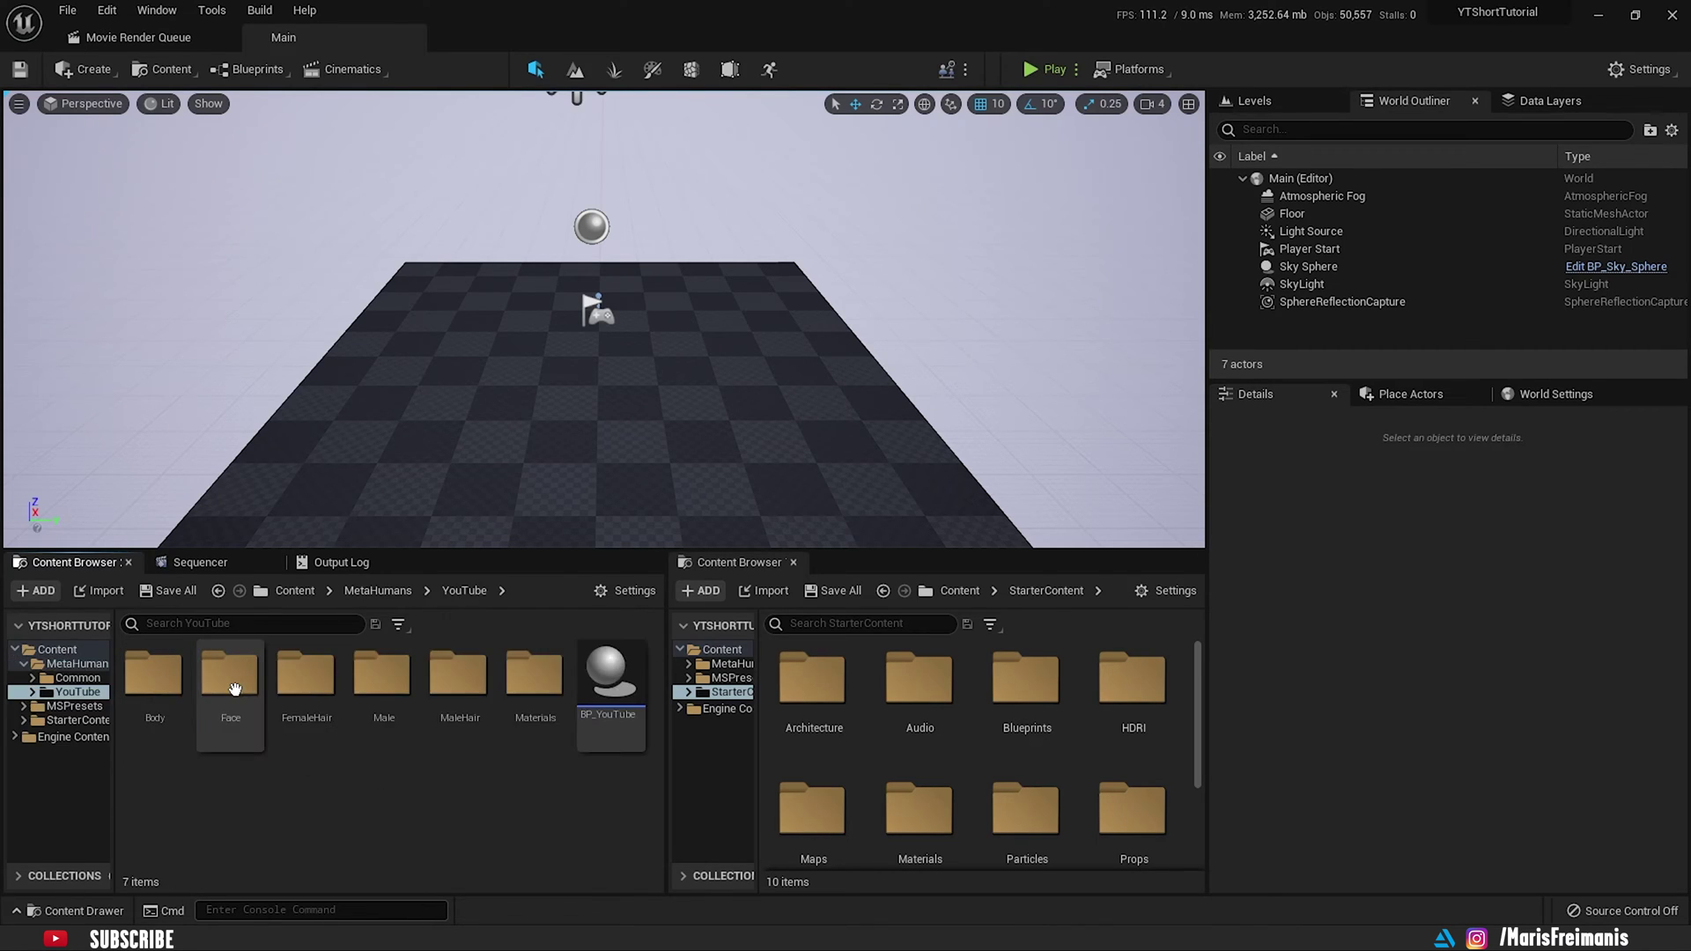
click(610, 694)
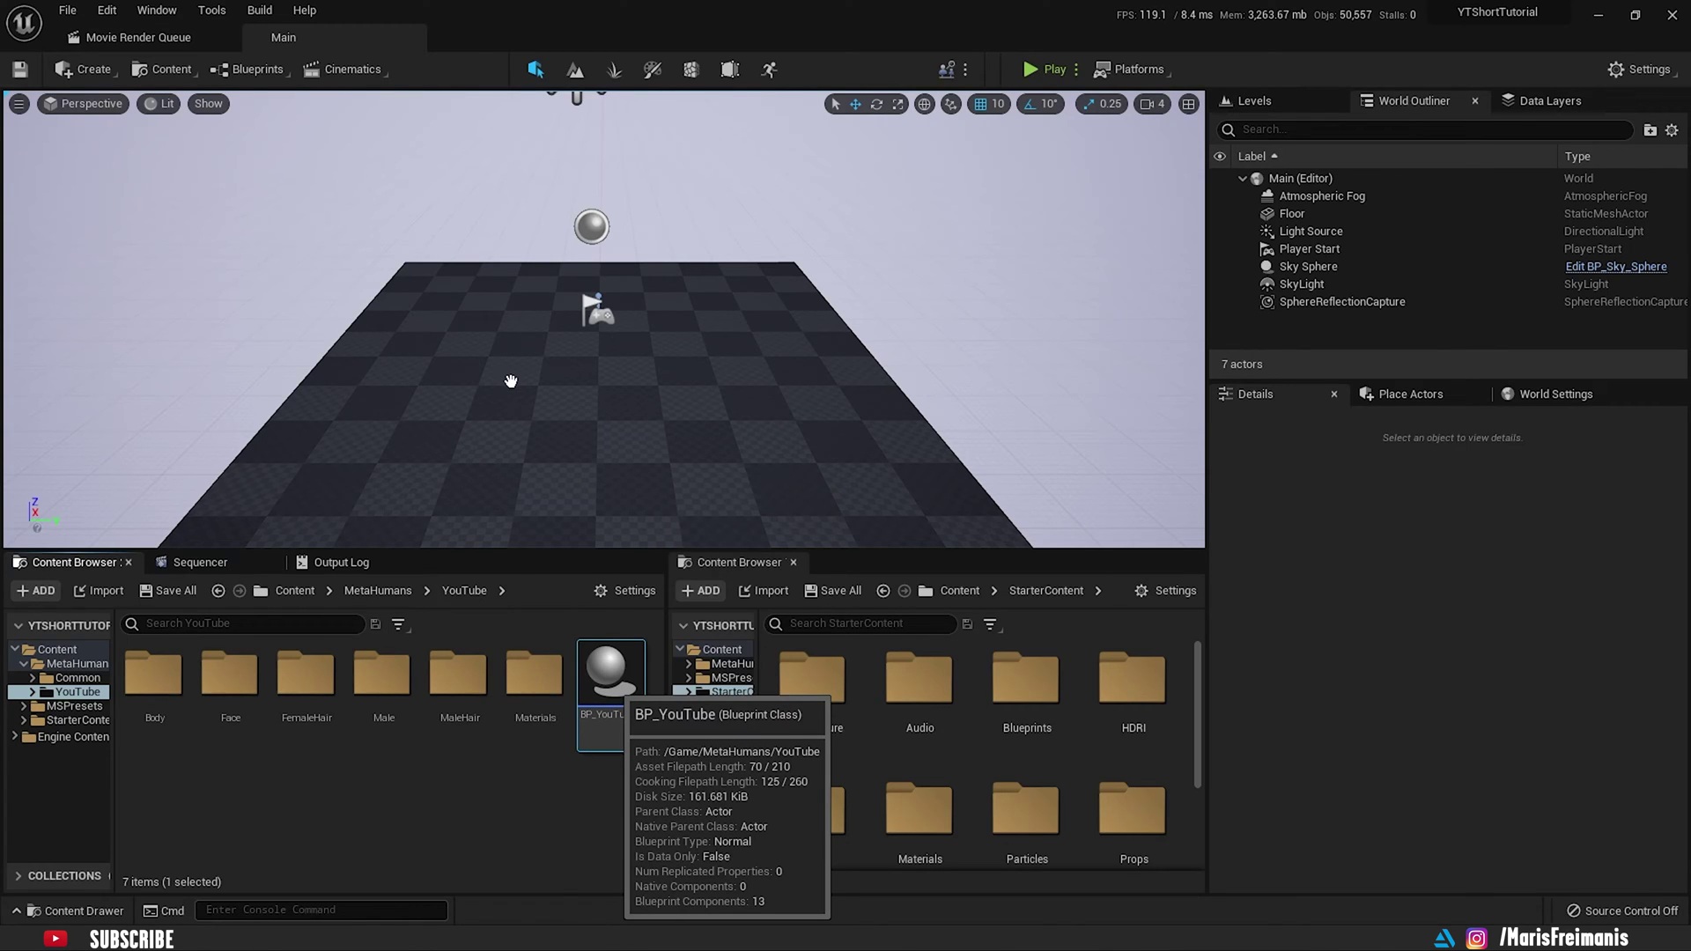
drag(511, 381, 511, 380)
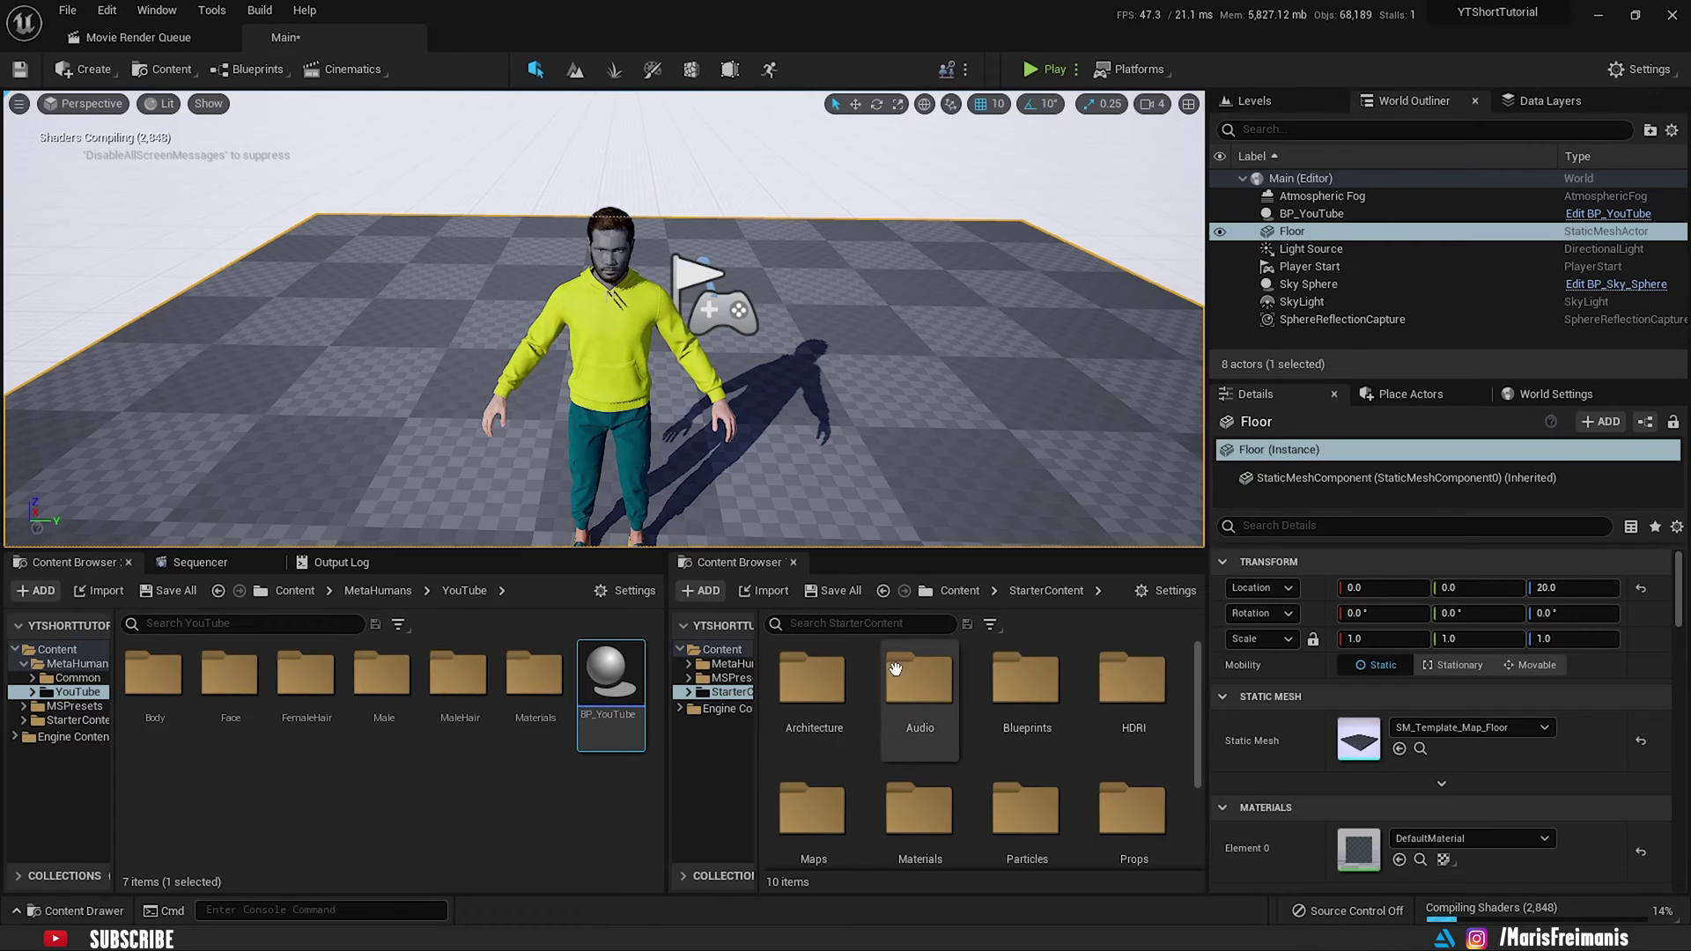
Step: Clear the Content Browser search and add the Third Person feature pack to the project
click(719, 650)
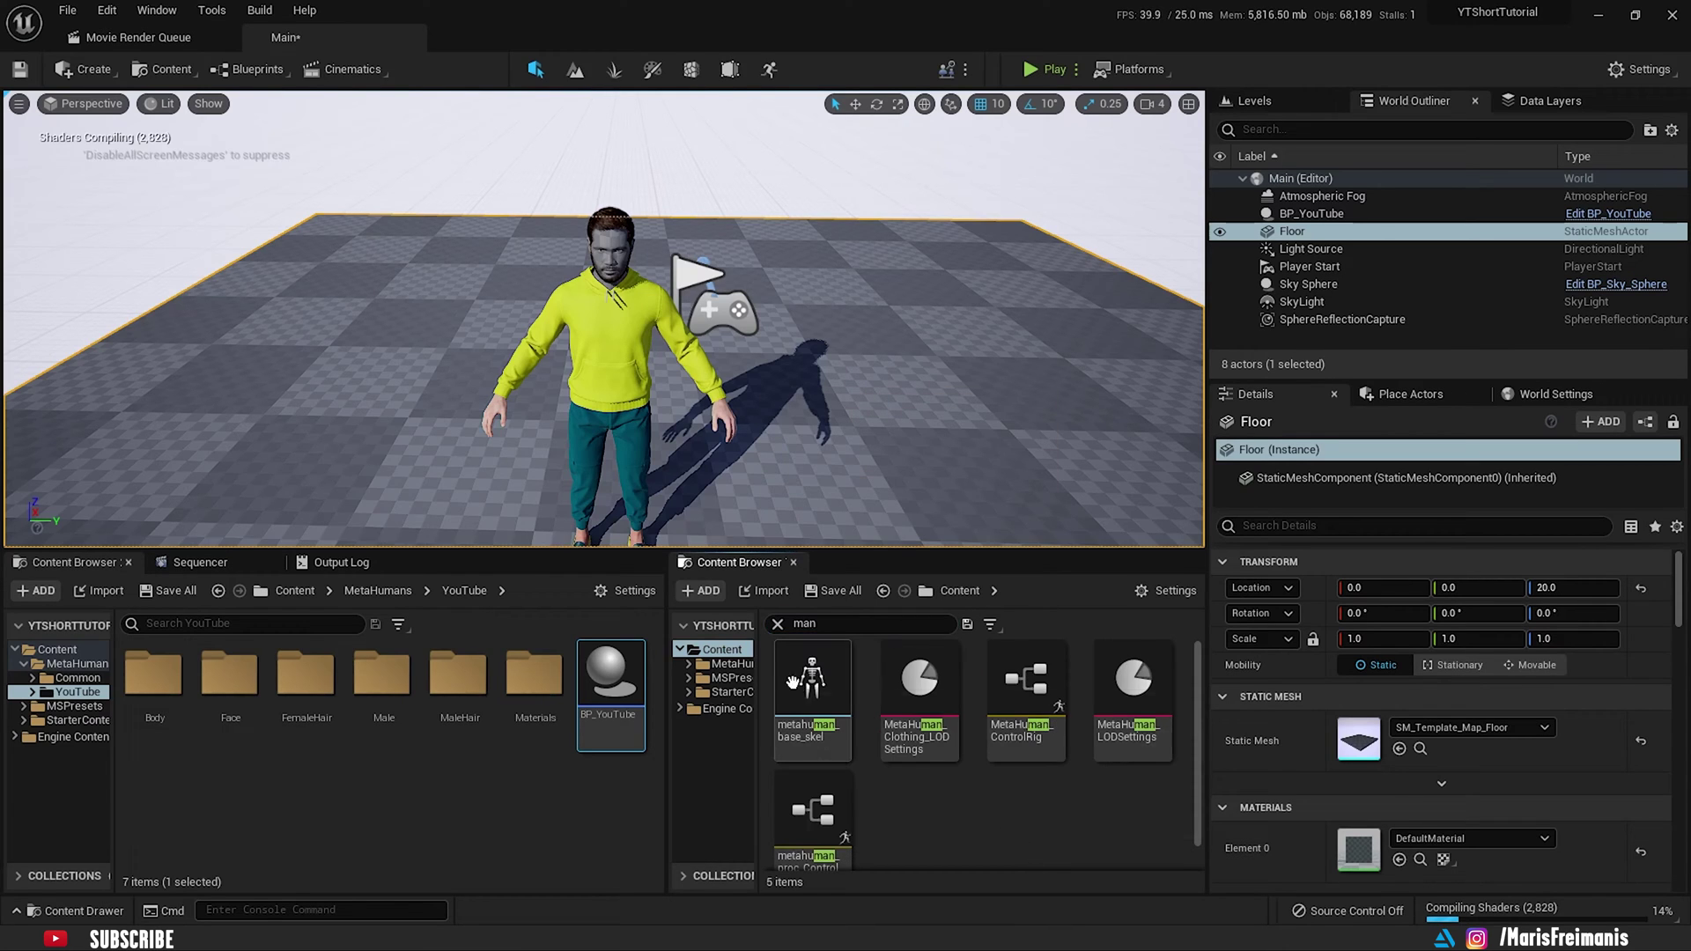
click(776, 623)
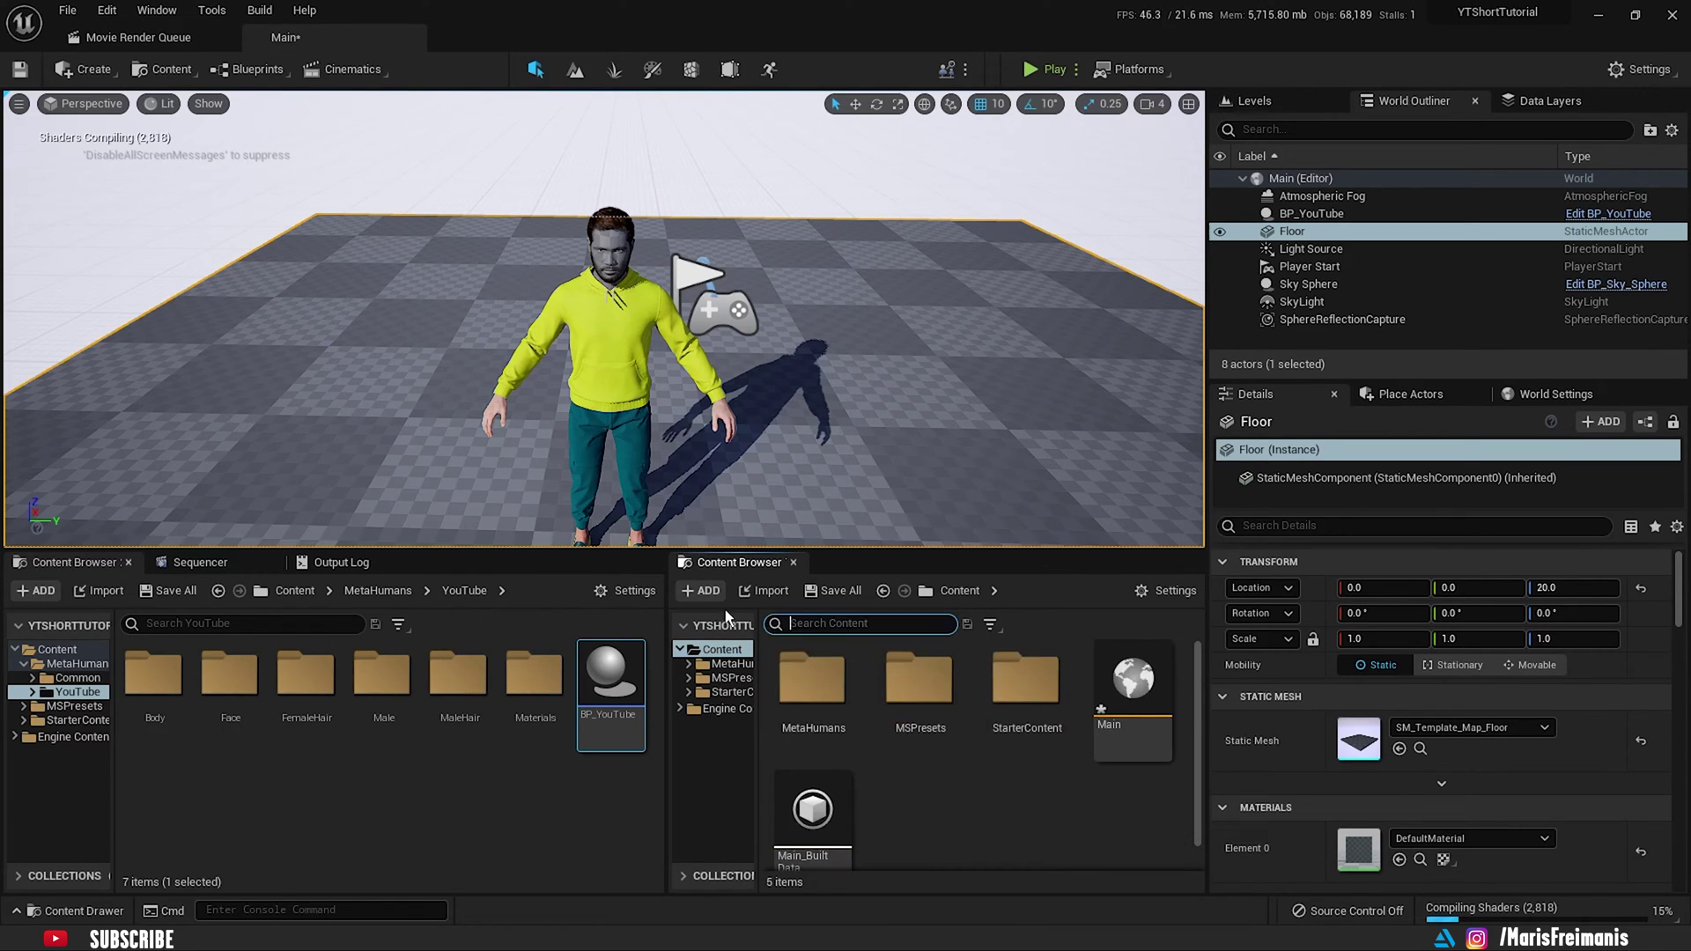
click(702, 590)
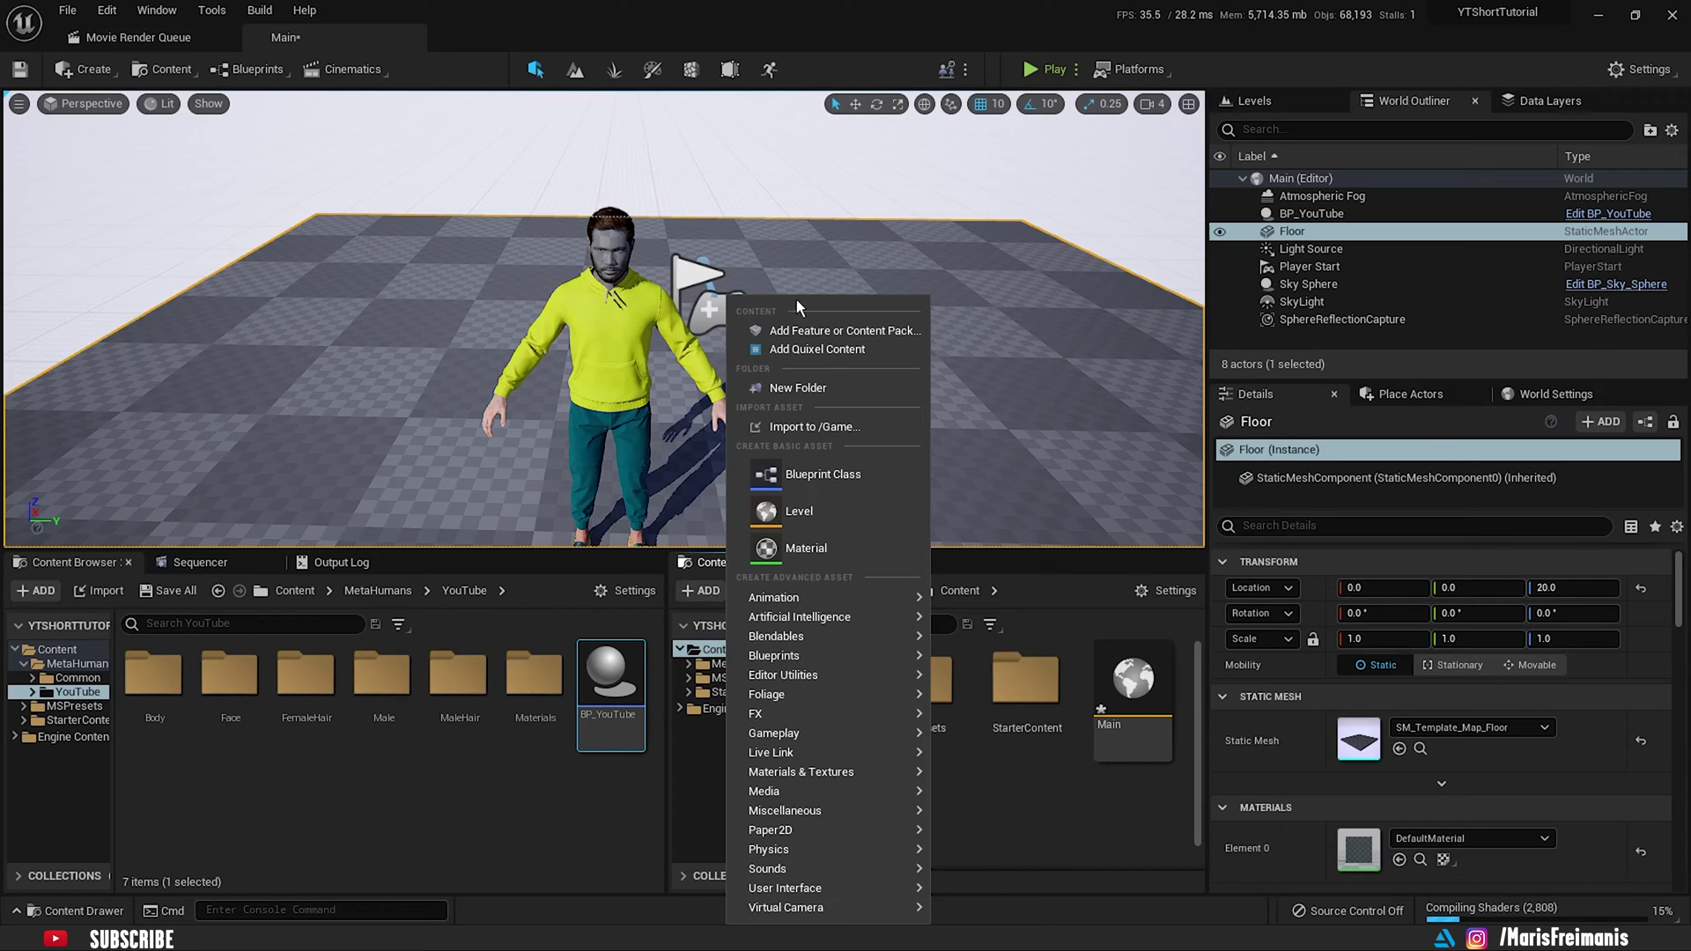
click(810, 329)
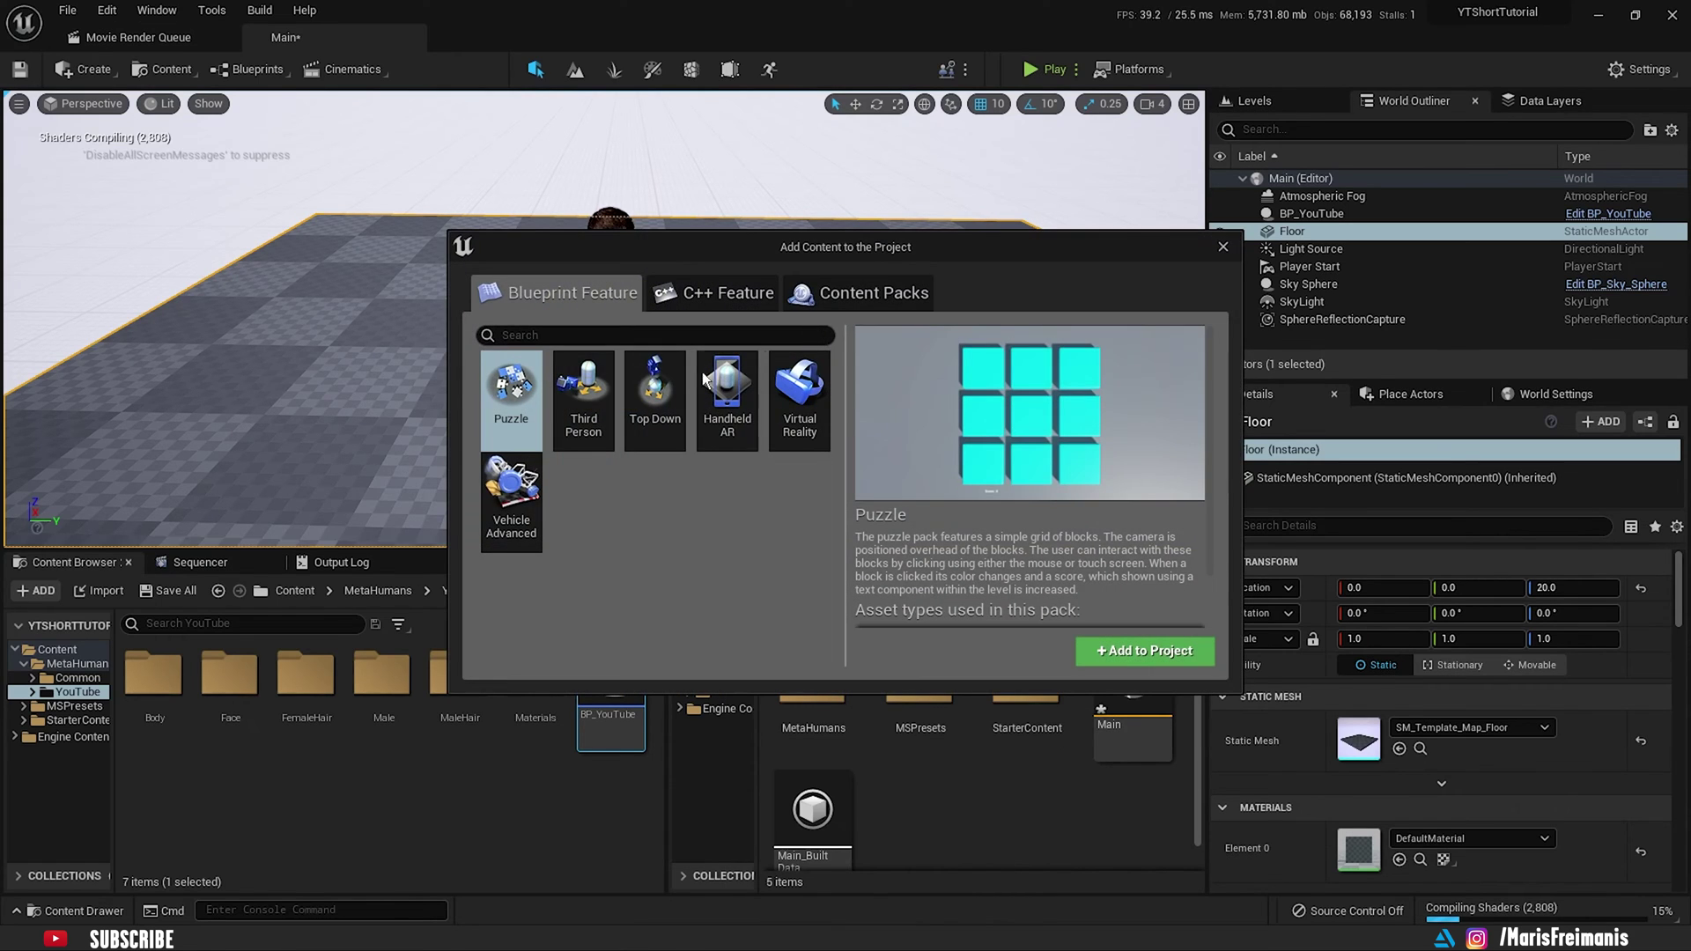
click(574, 388)
click(1157, 652)
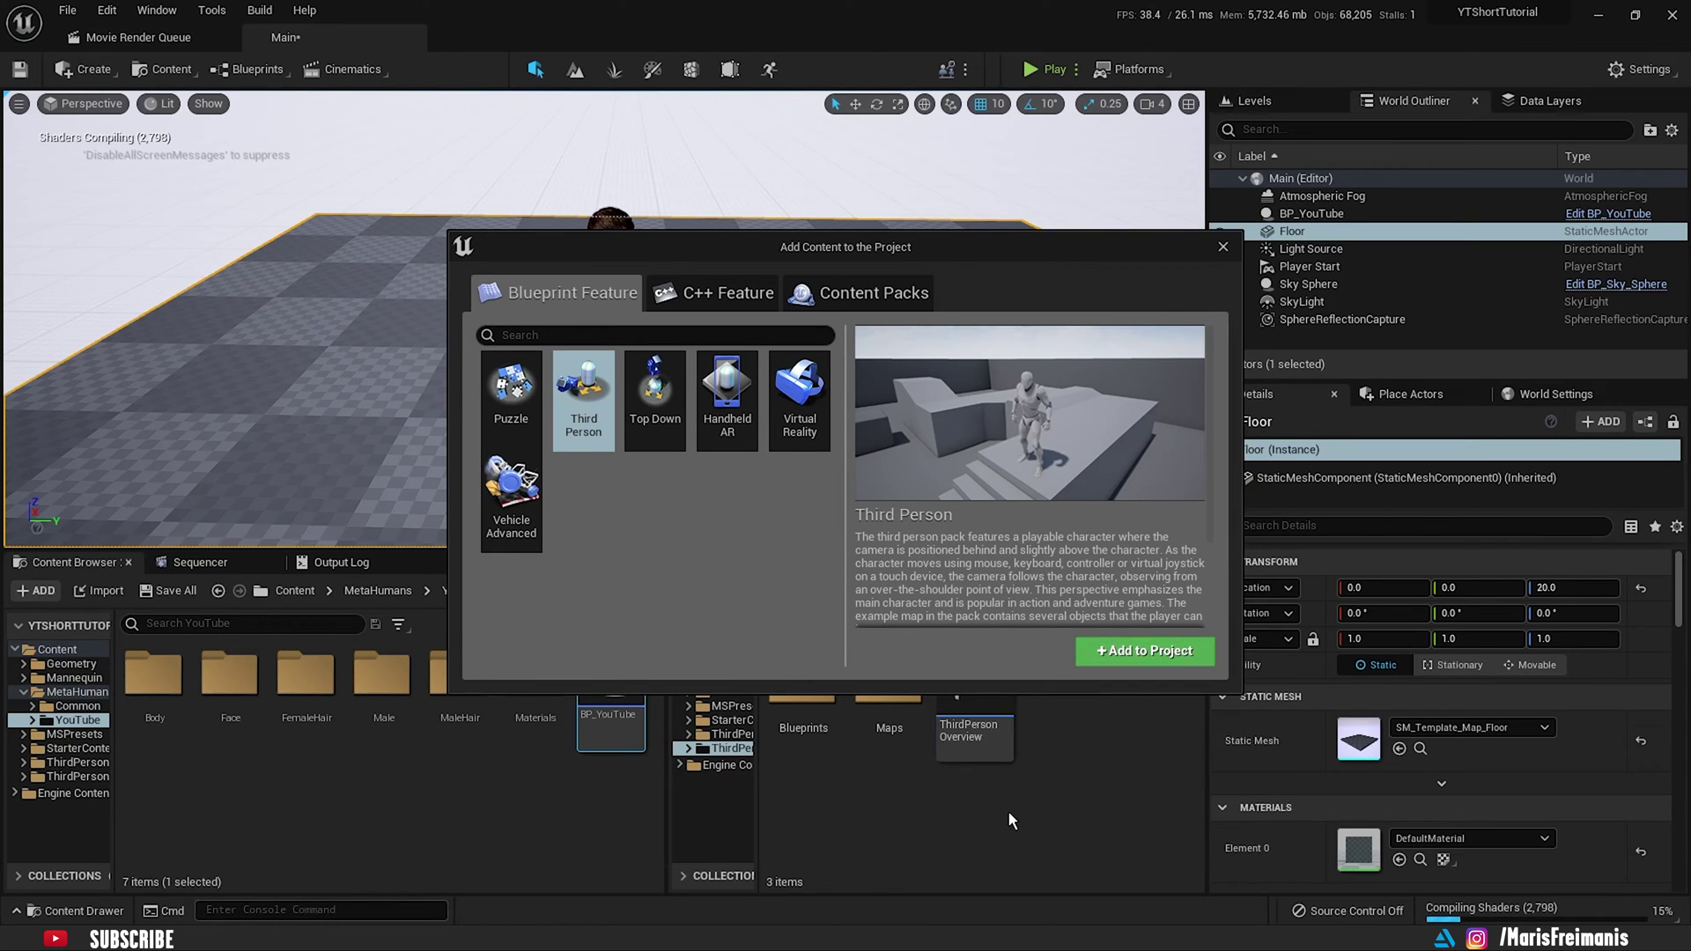
click(1219, 247)
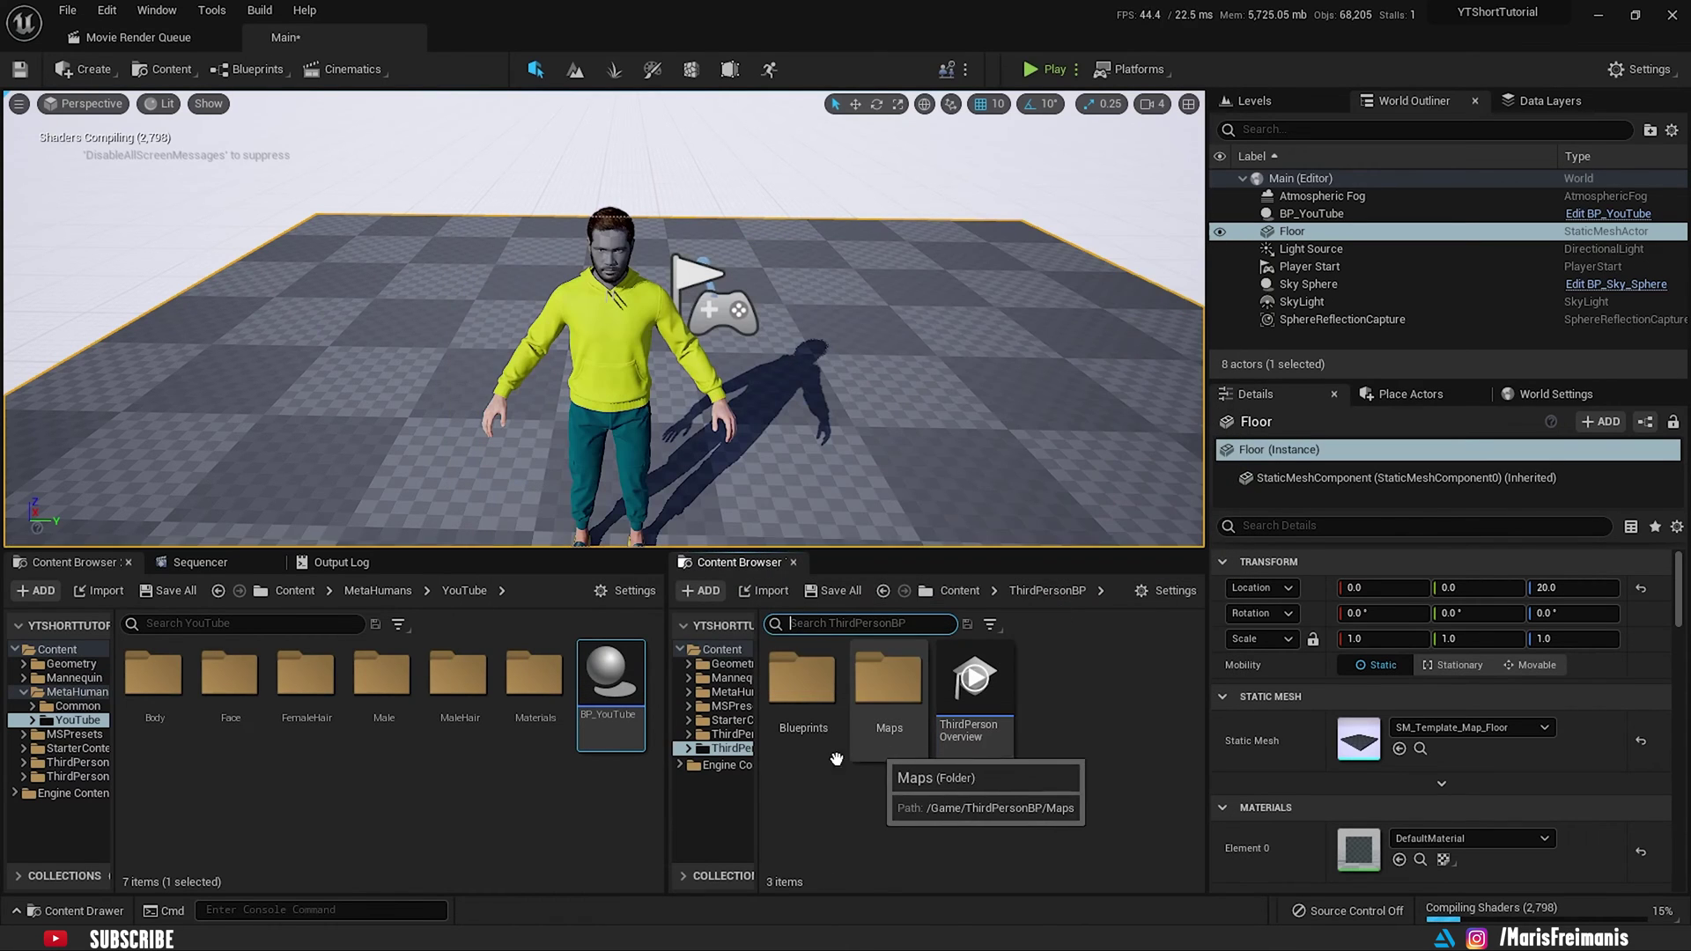
double_click(805, 715)
Step: Place SK_Mannequin from Mannequin > Character > Mesh beside the MetaHuman and rotate it 90°
click(731, 677)
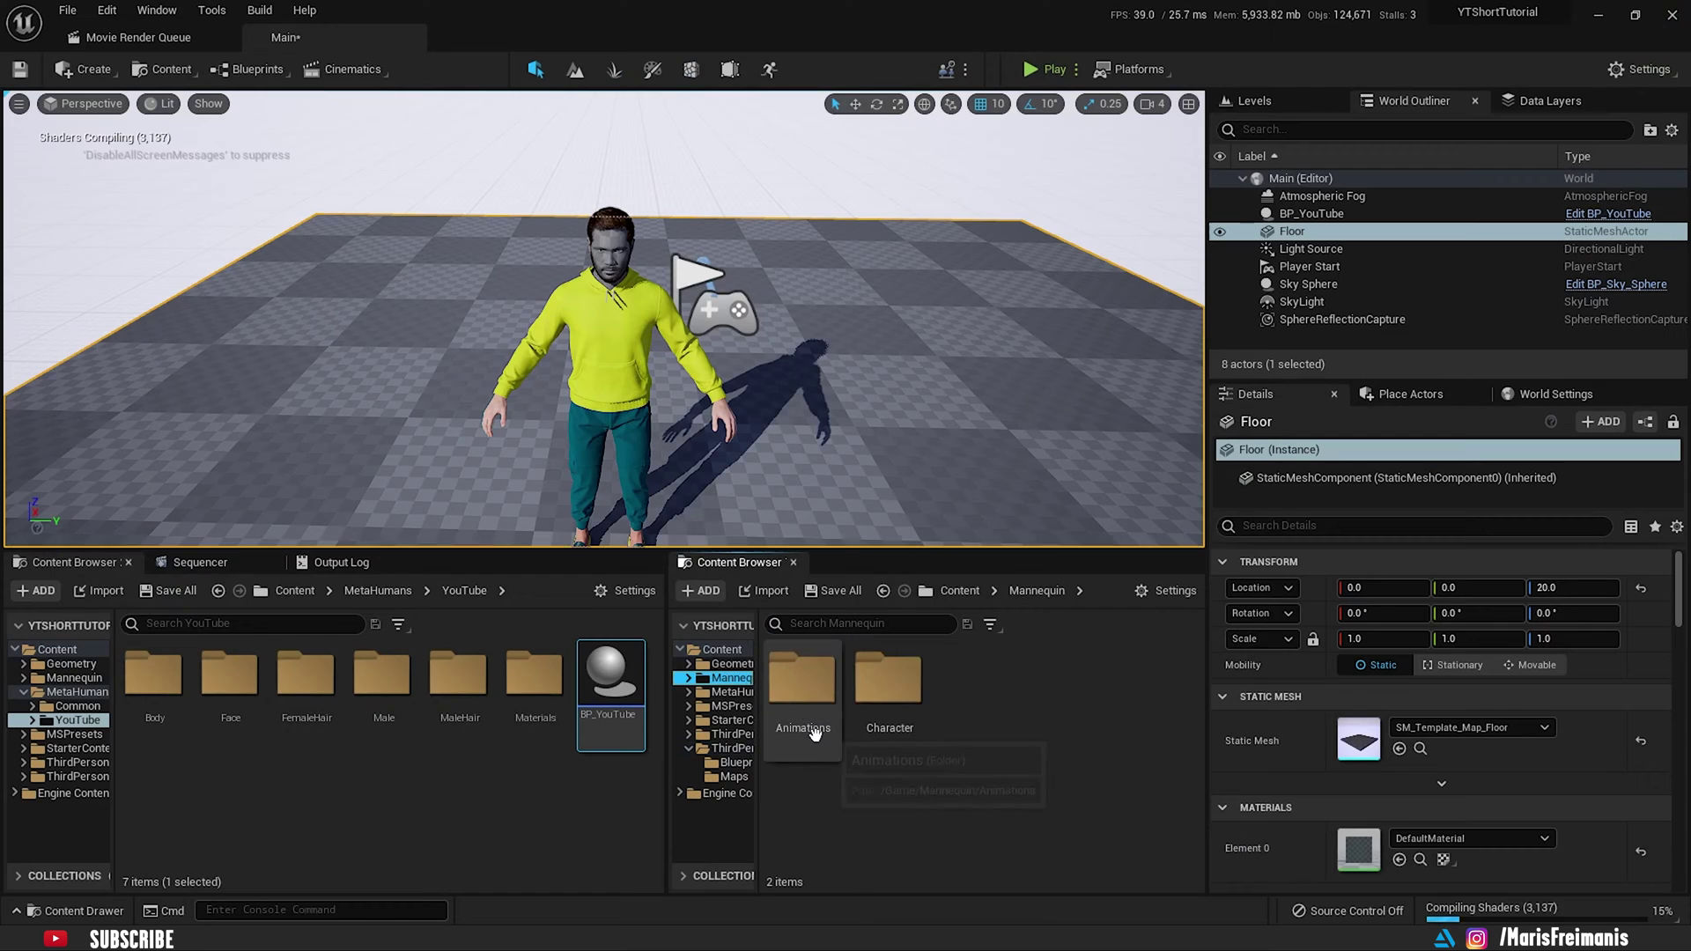
double_click(906, 704)
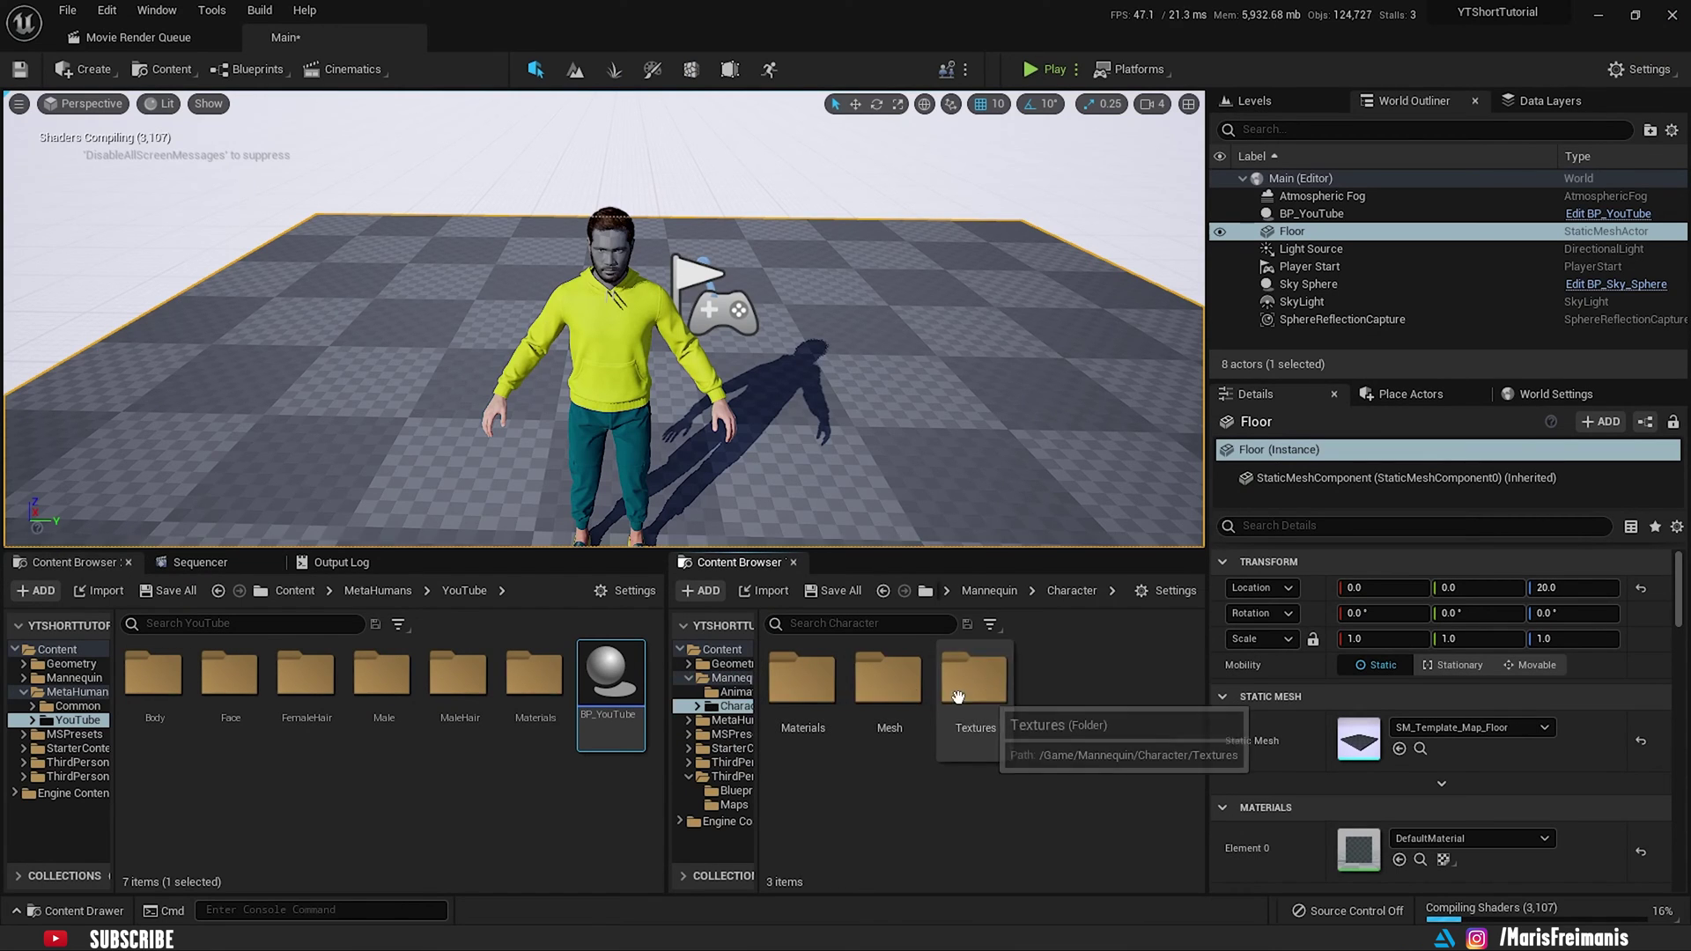
double_click(897, 693)
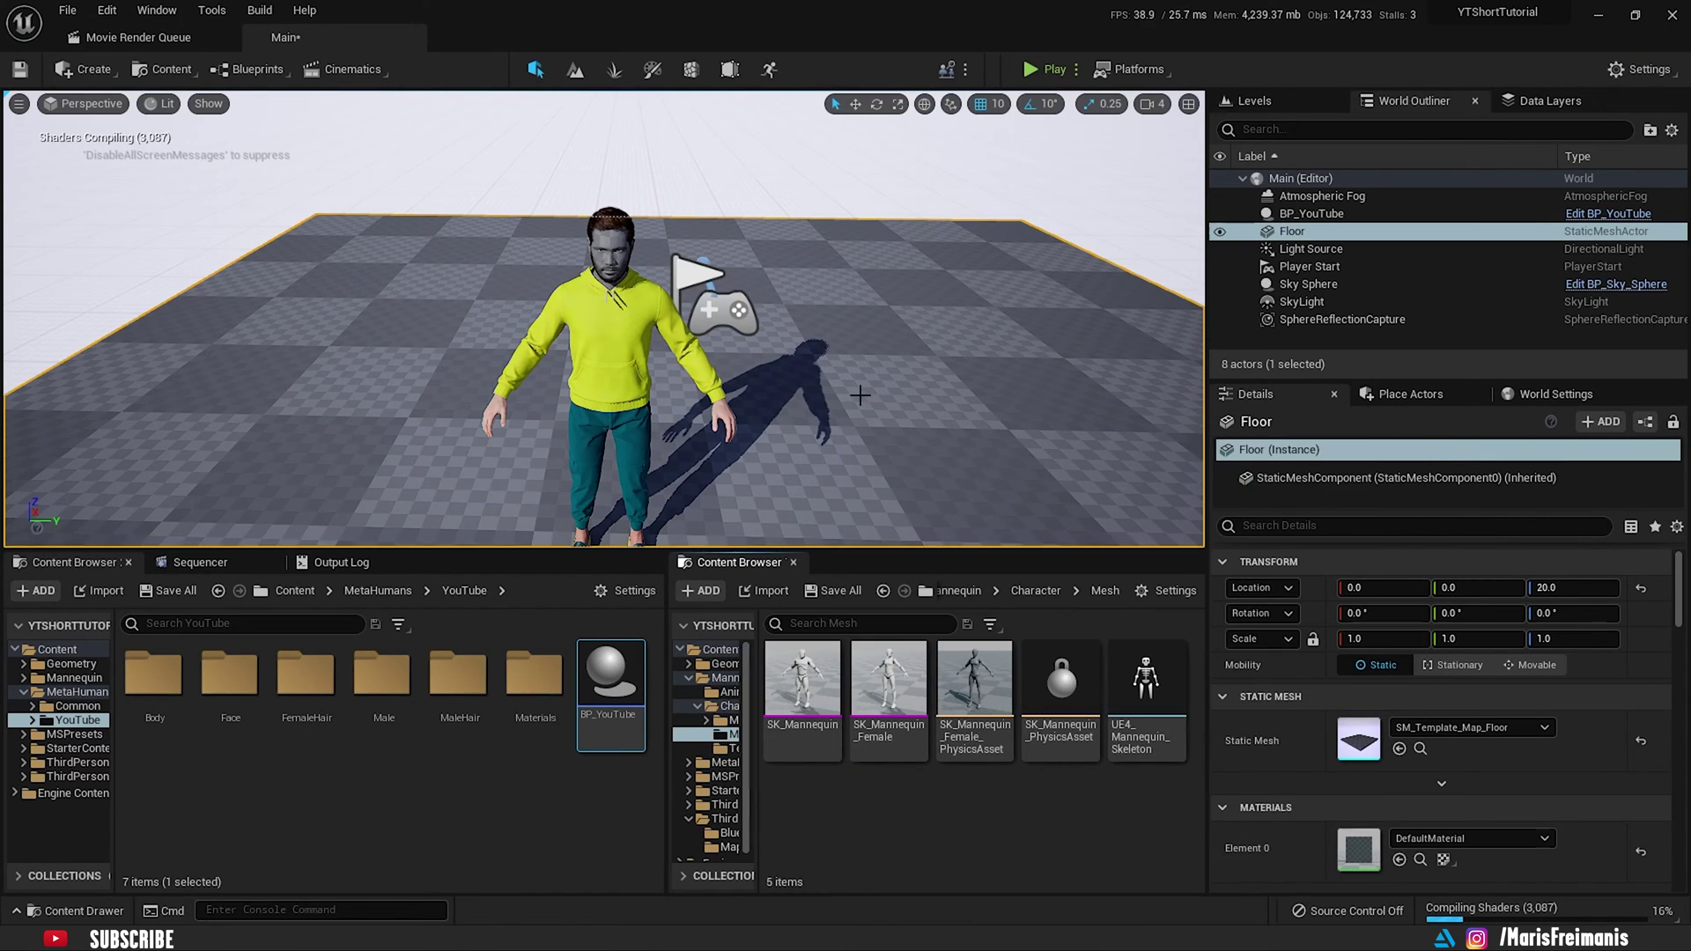
drag(772, 698, 887, 404)
click(878, 103)
Step: Open the SK_Mannequin asset in the skeletal mesh editor
ctrl+click(788, 676)
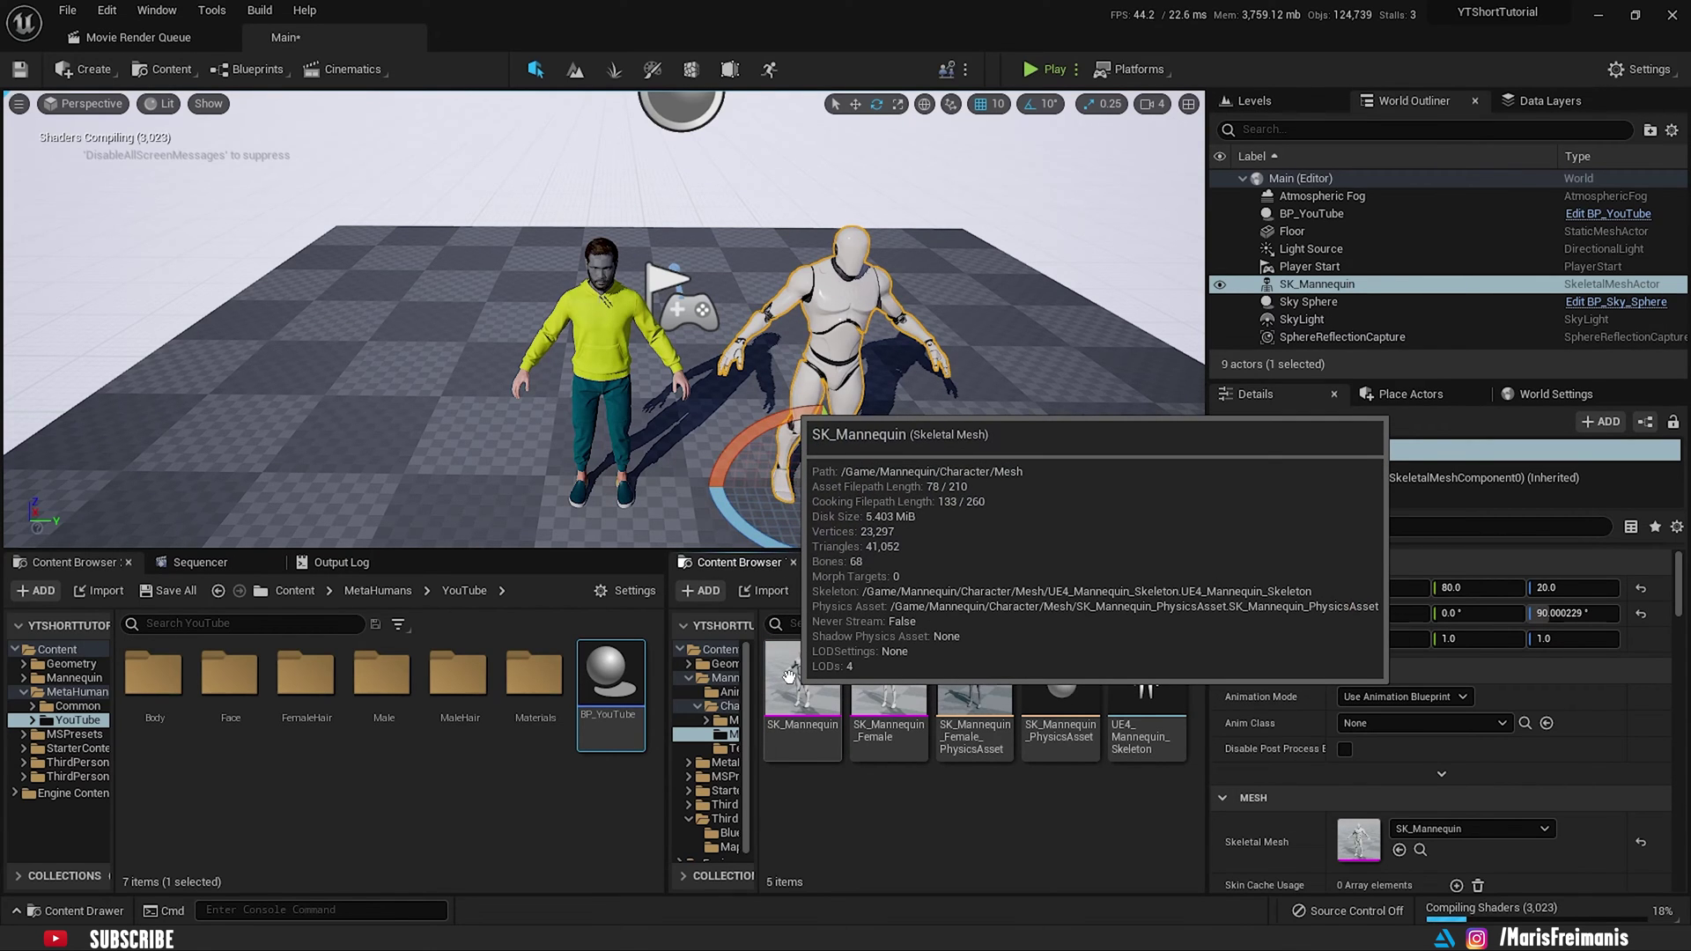
click(790, 680)
double_click(790, 680)
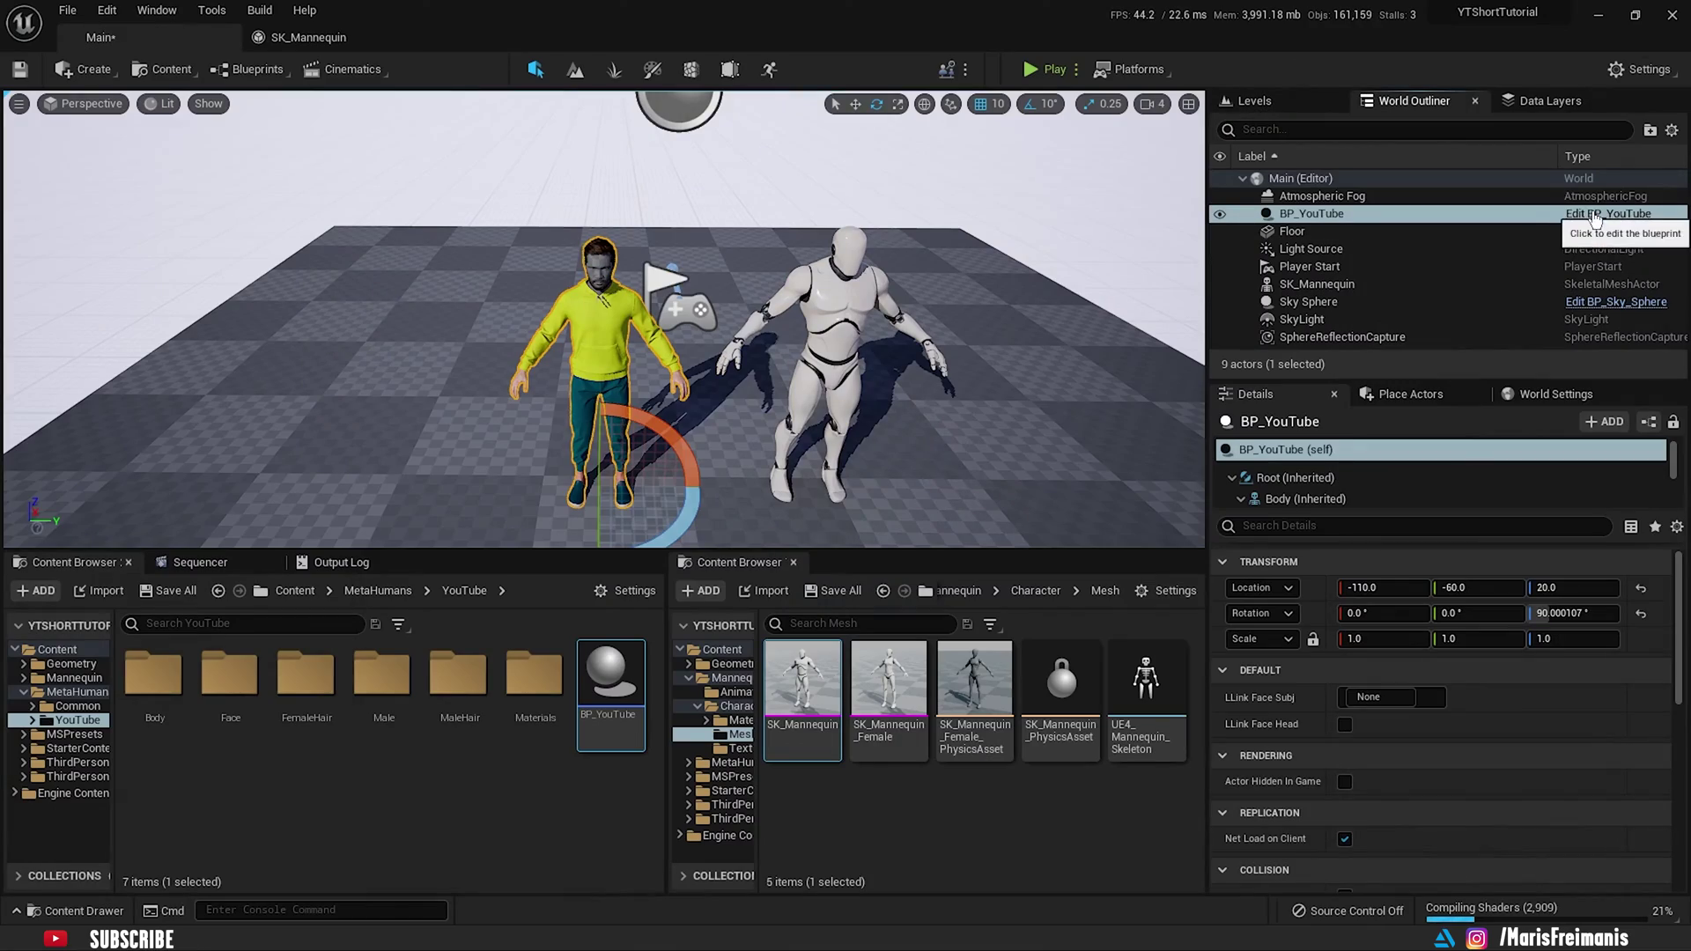
Step: Open BP_YouTube's Body mesh m_med_nrw_body in its editor, then close the Blueprint
click(1595, 214)
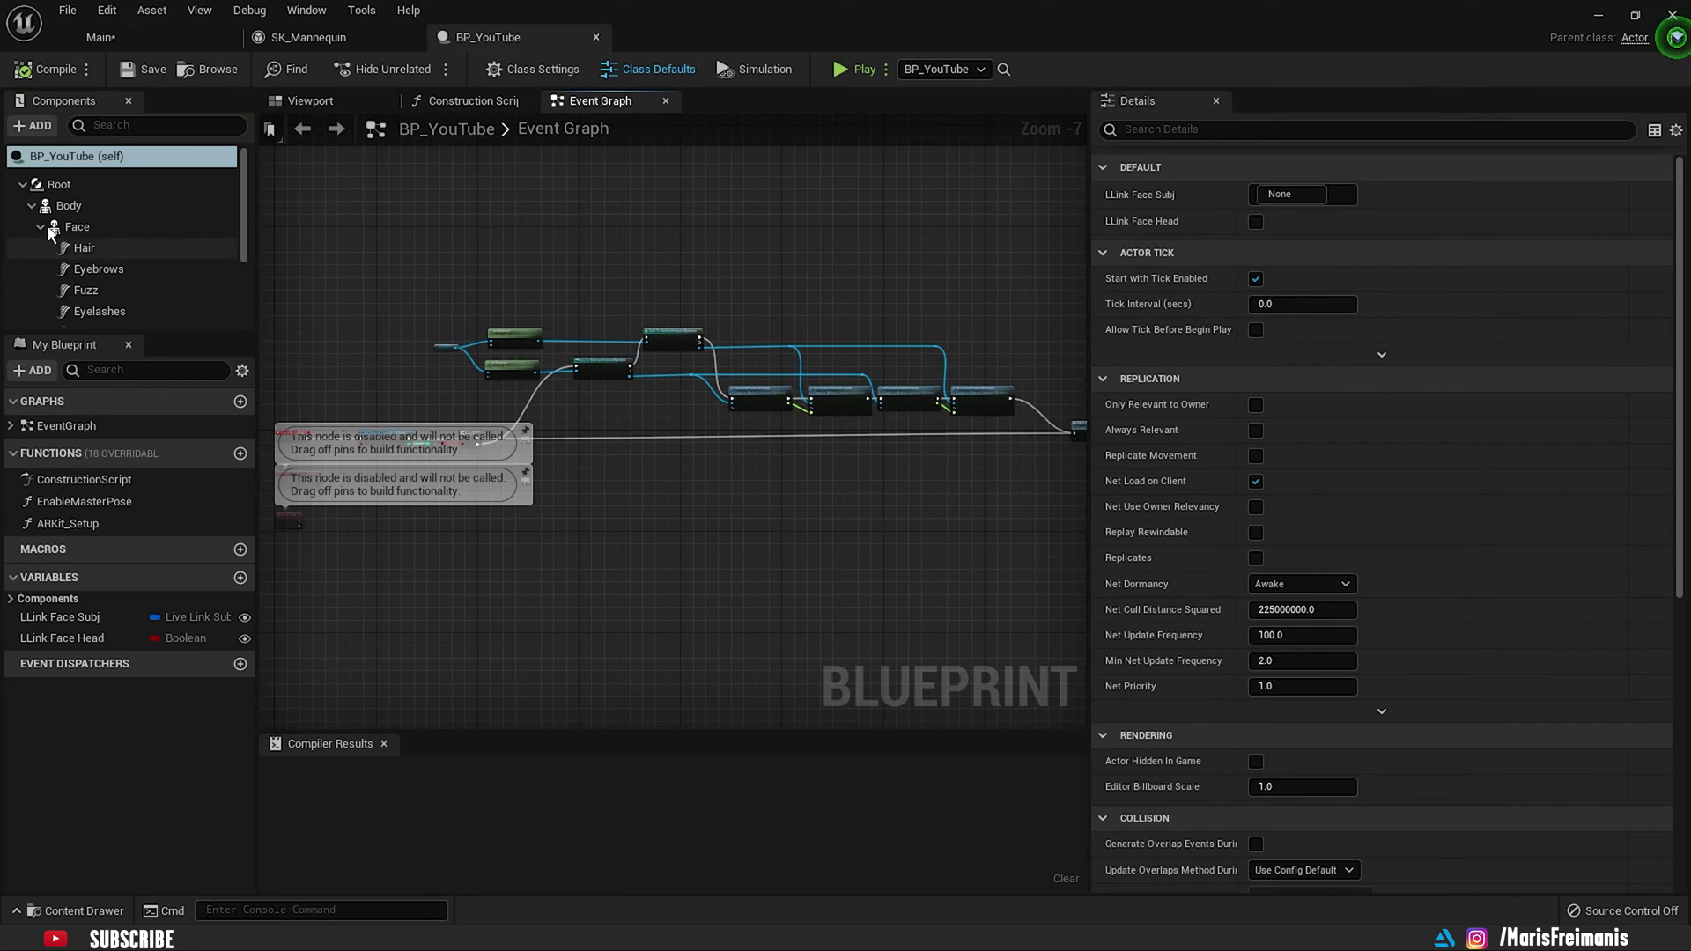
click(64, 206)
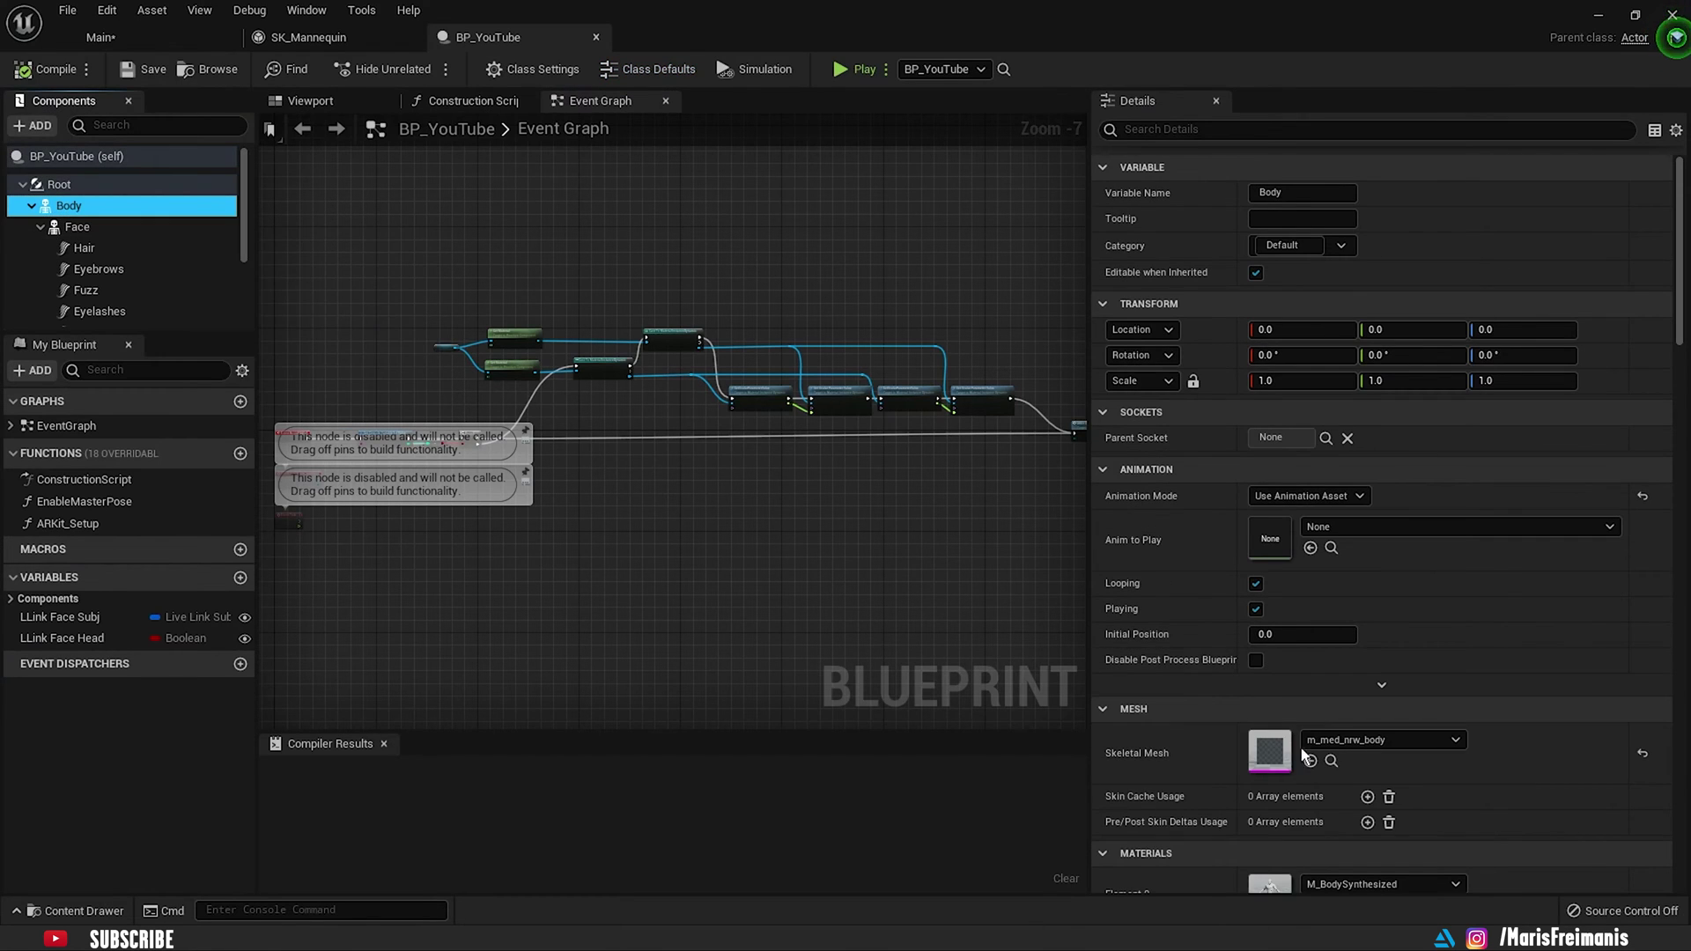
double_click(1265, 755)
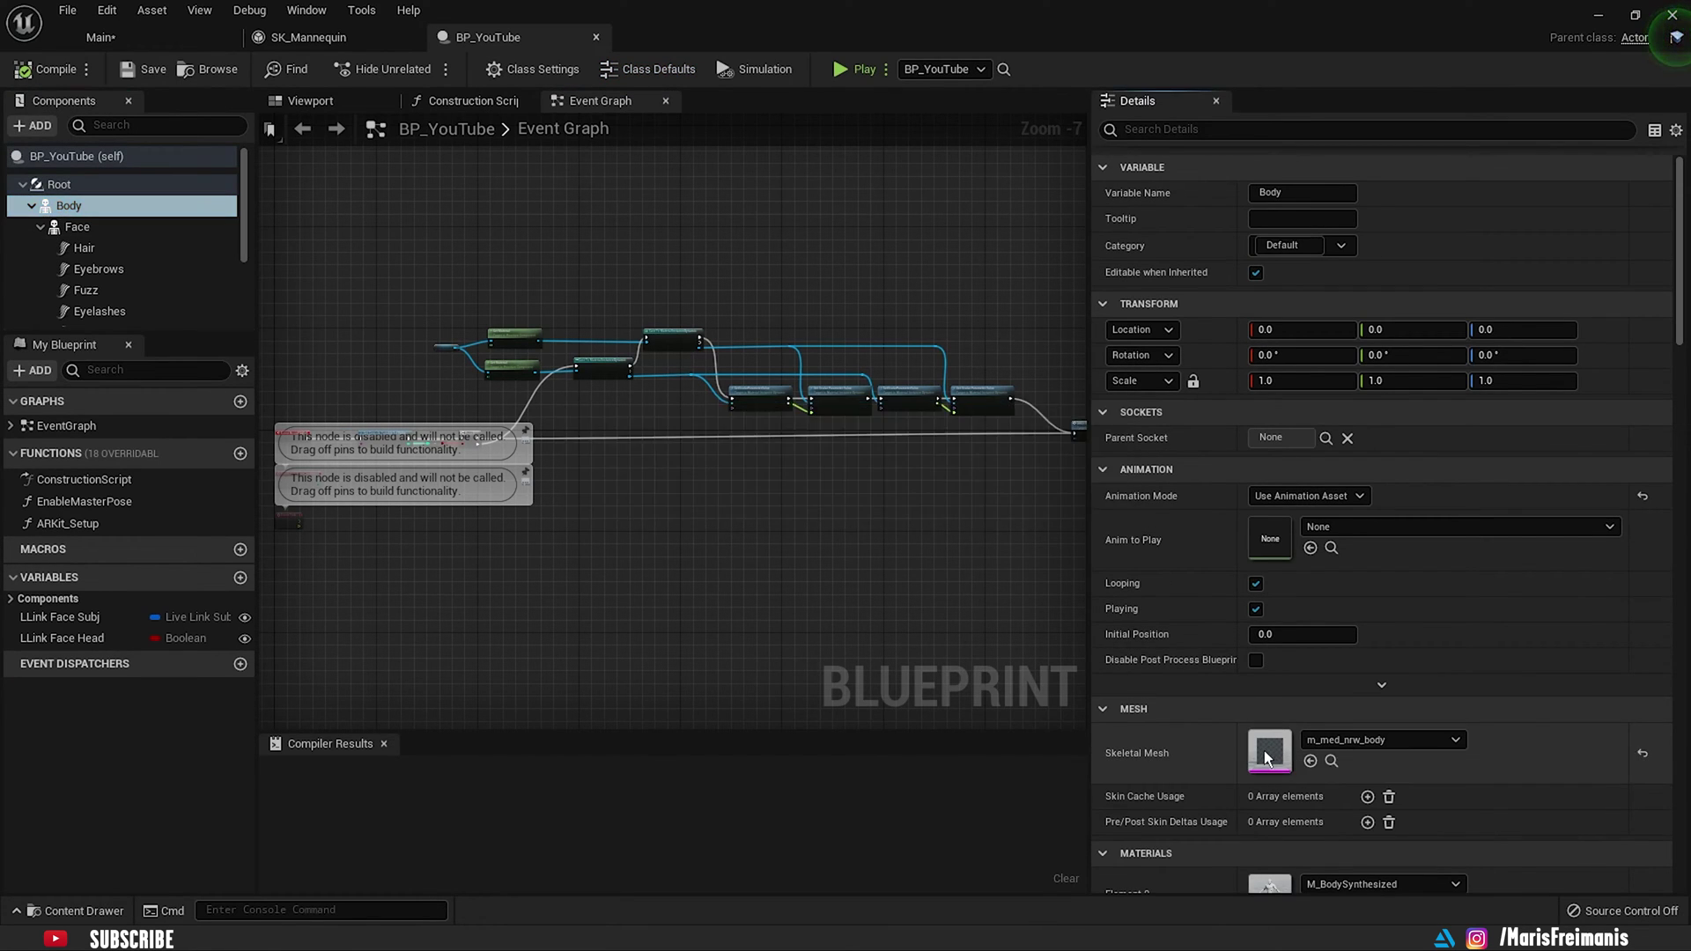
click(483, 35)
click(596, 37)
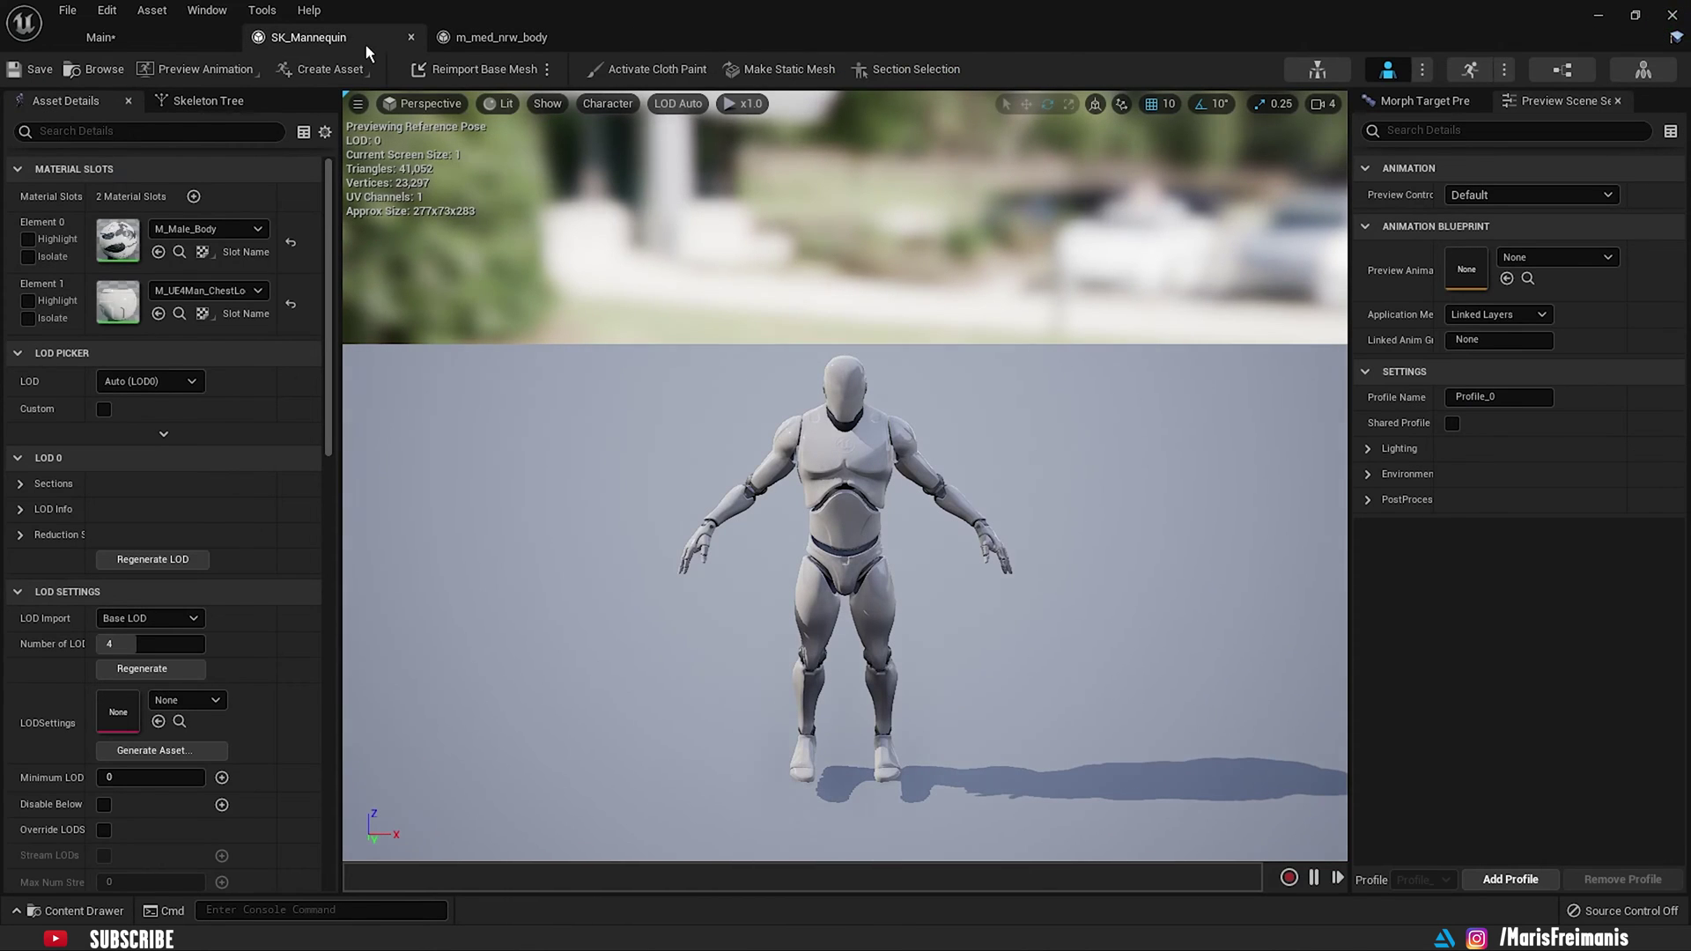
Step: Assign the Humanoid rig to UE4_Mannequin_Skeleton in the skeleton editor
click(1320, 72)
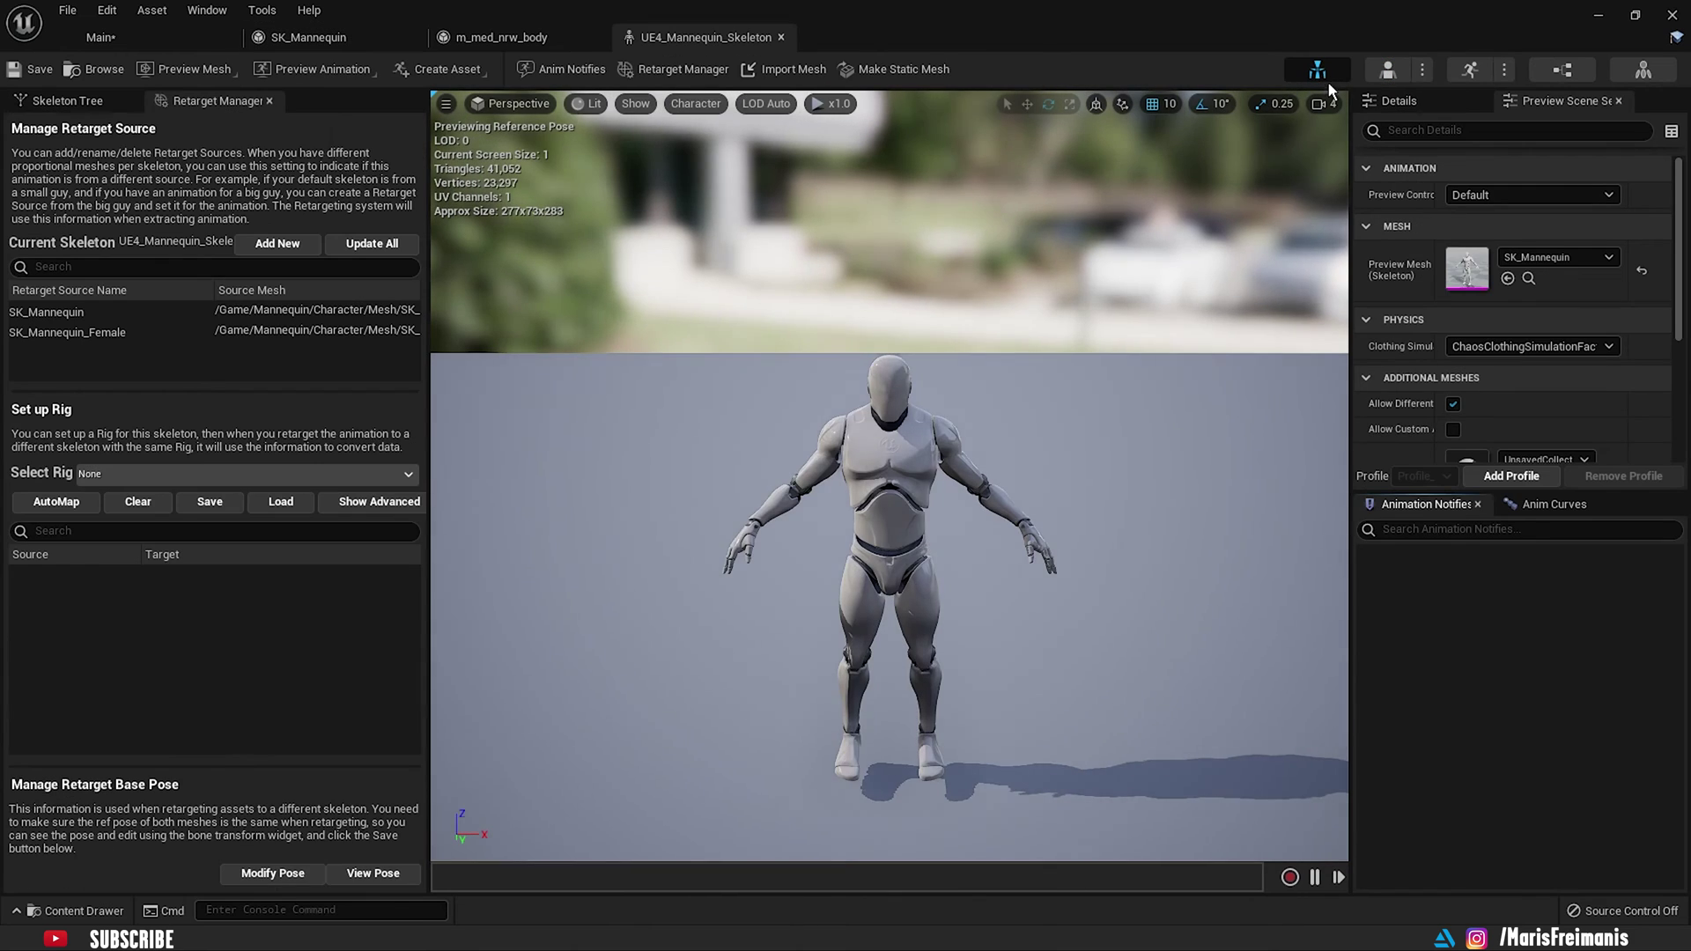
click(187, 479)
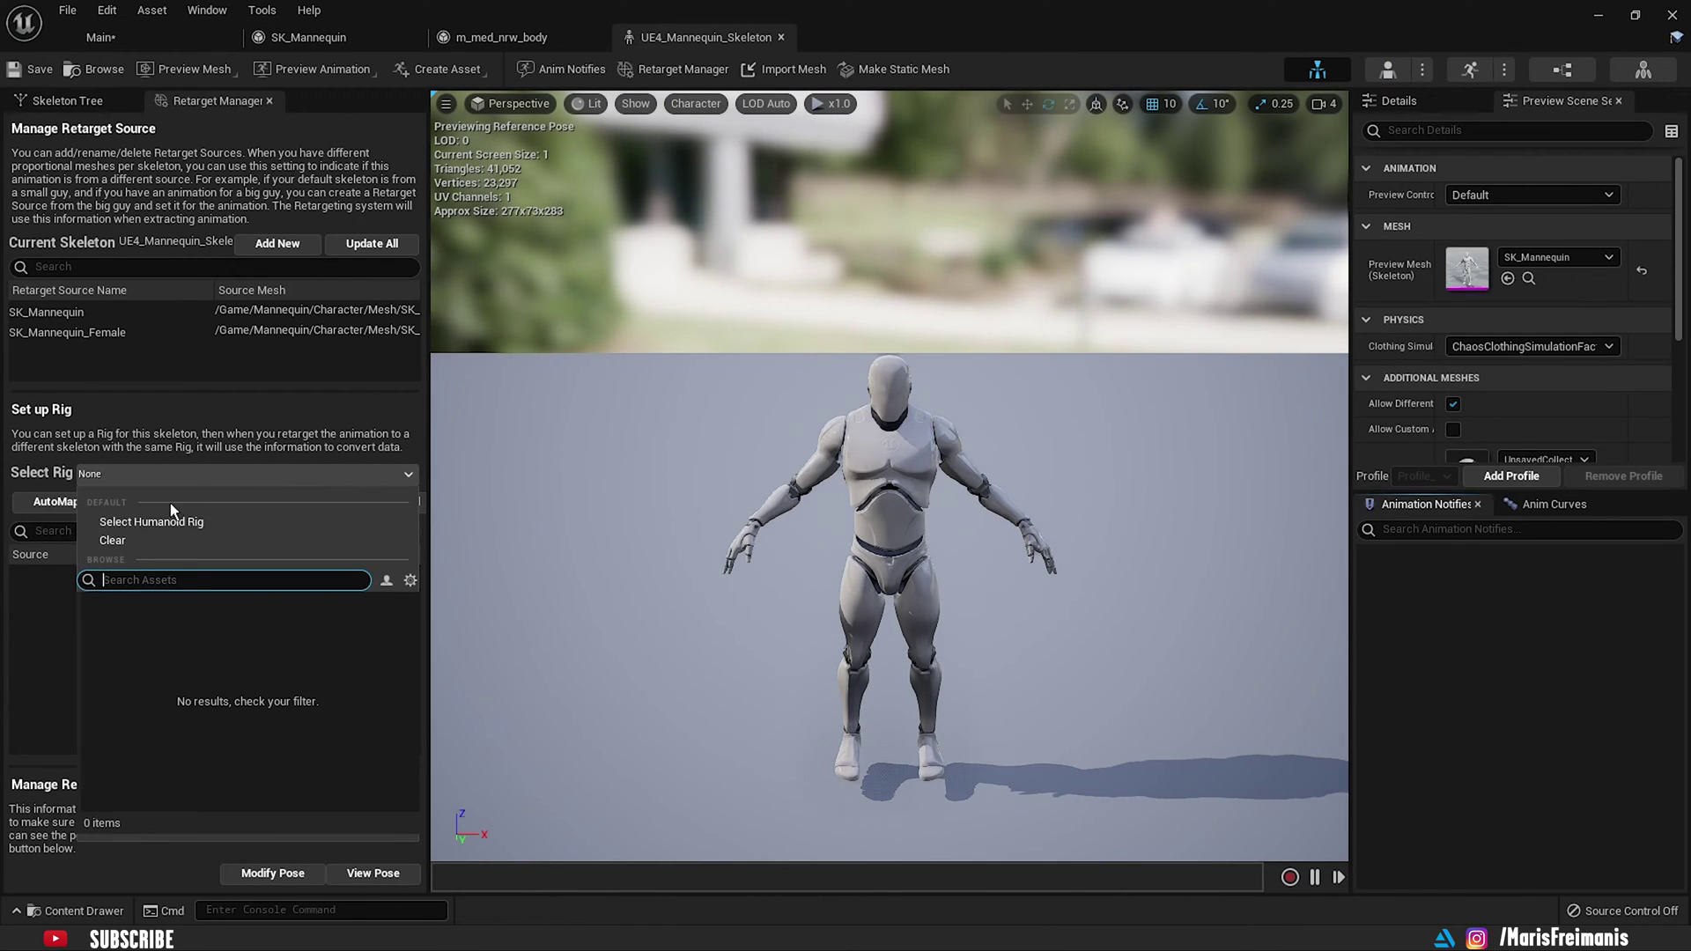
click(160, 525)
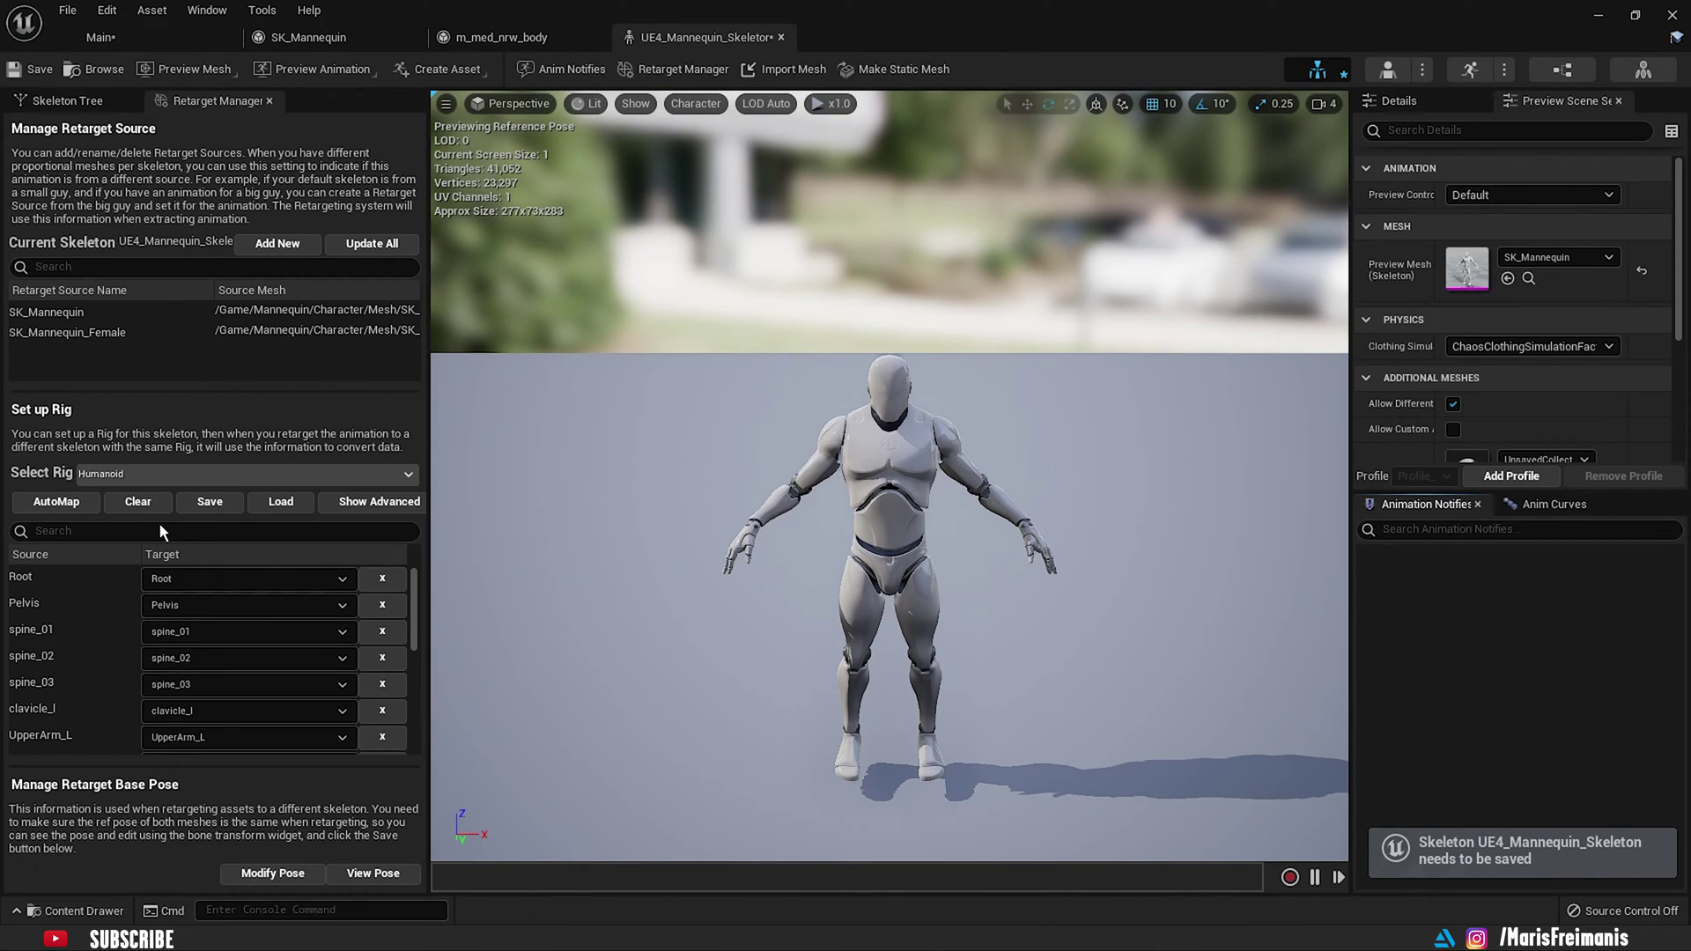
Step: Show retargeting options and confirm root and pelvis use Animation, other bones Skeleton
click(68, 101)
click(401, 128)
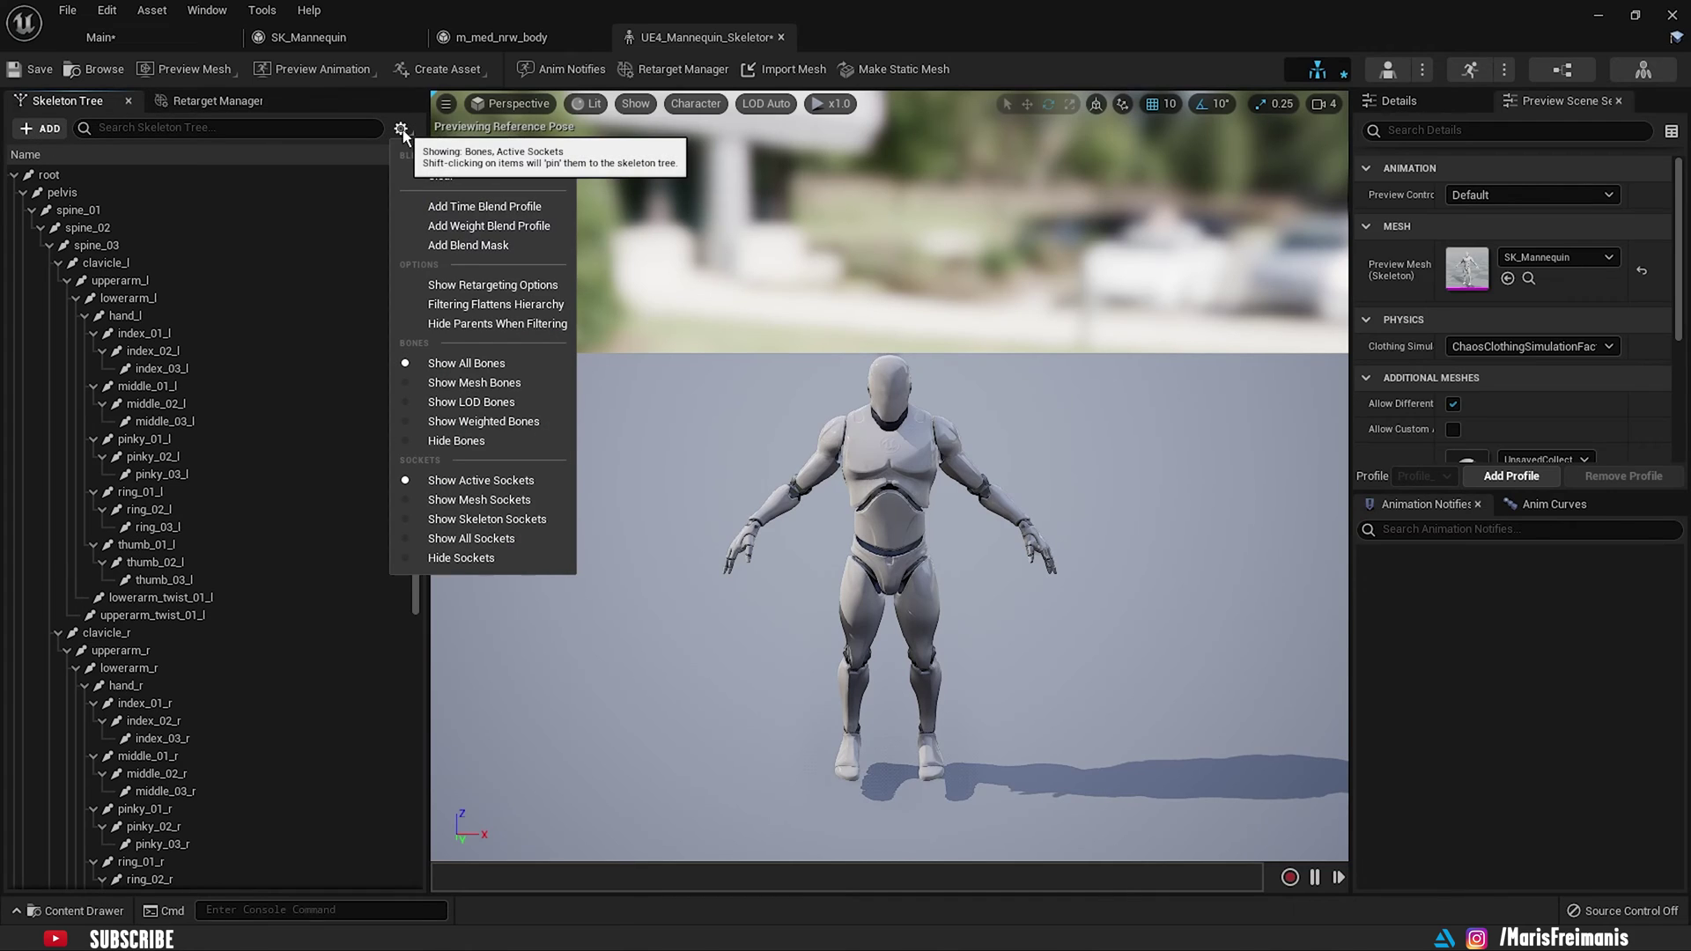
click(536, 288)
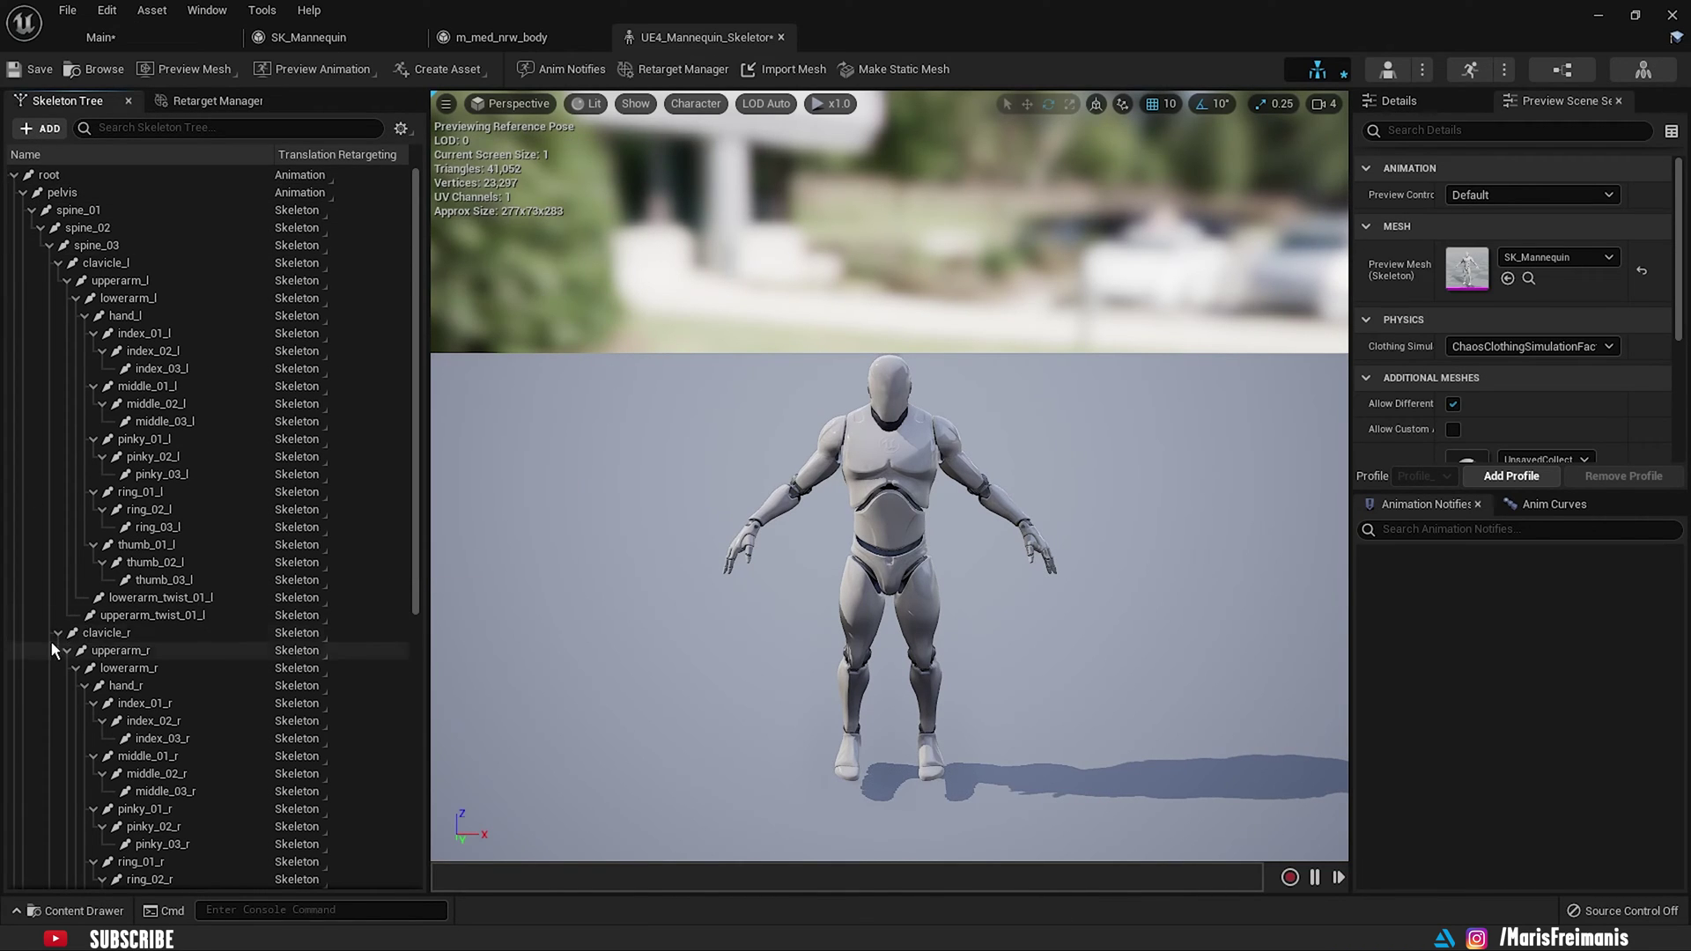
click(23, 192)
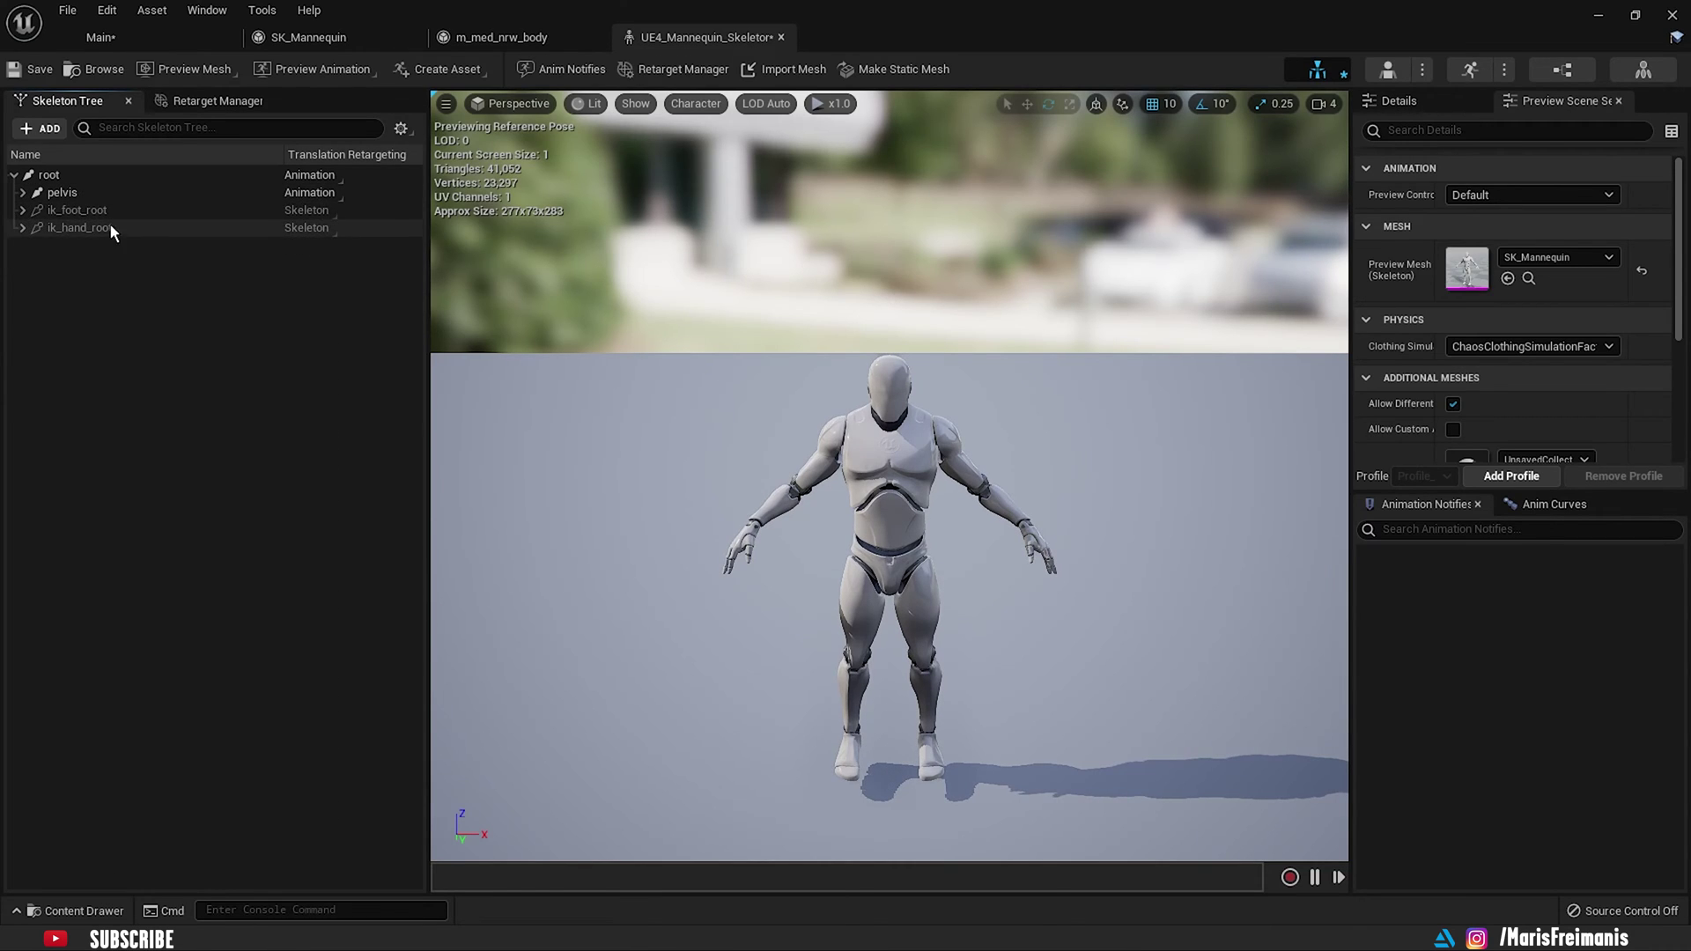
double_click(306, 186)
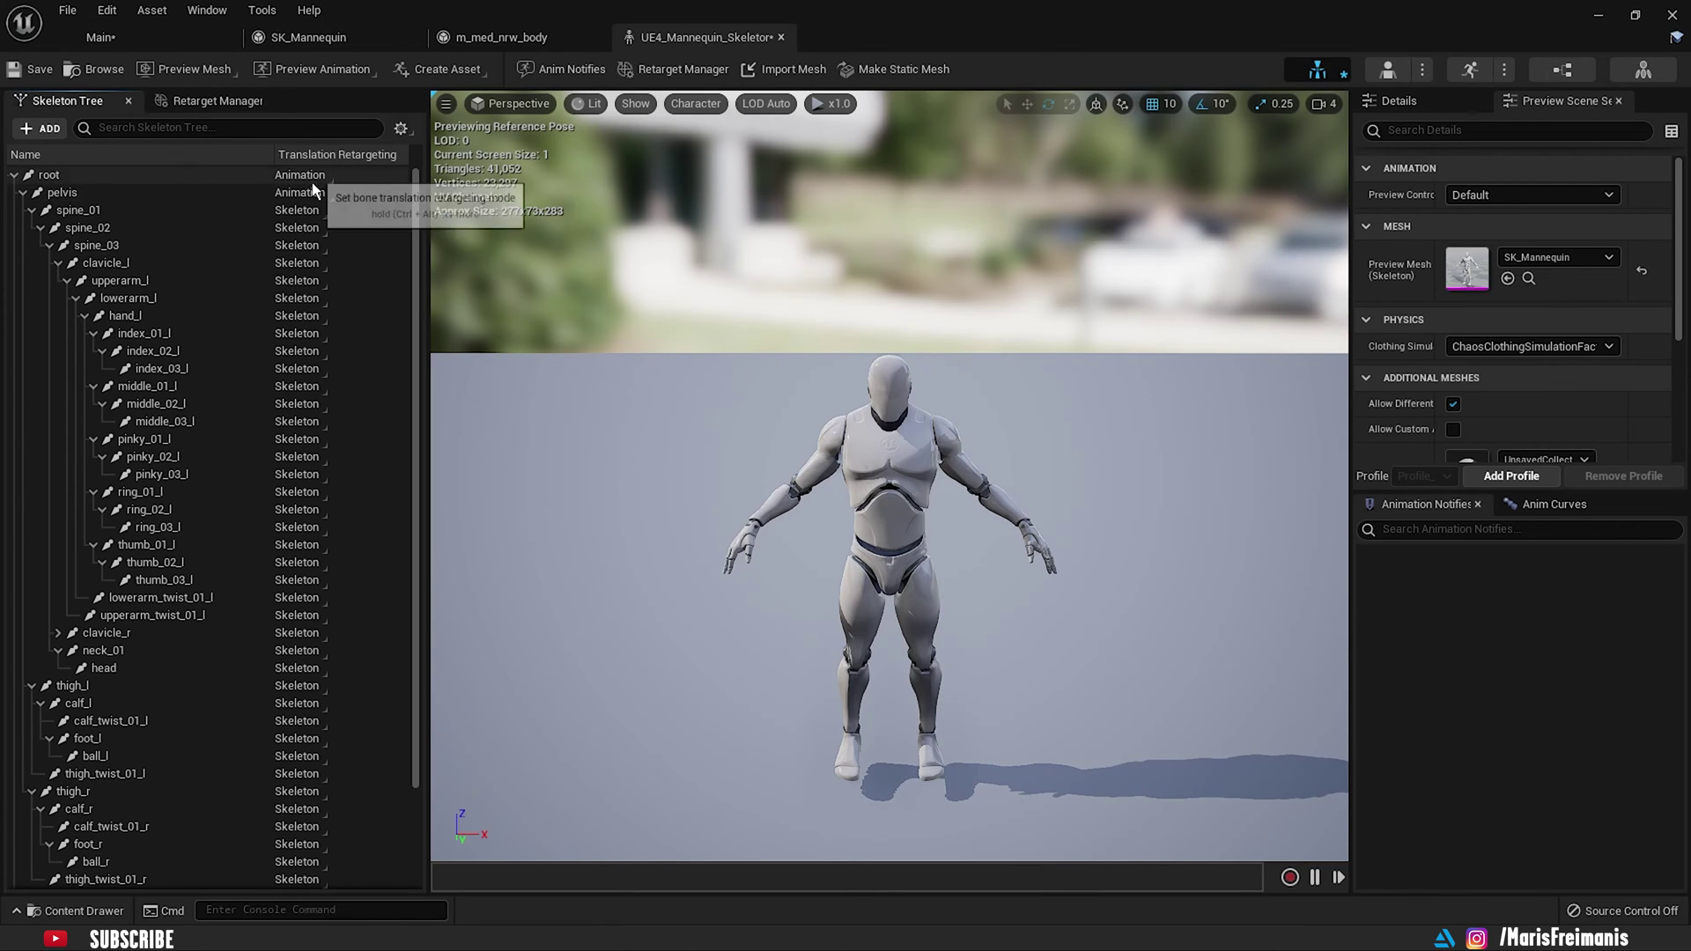
scroll(303, 351, down, 3)
scroll(336, 662, up, 3)
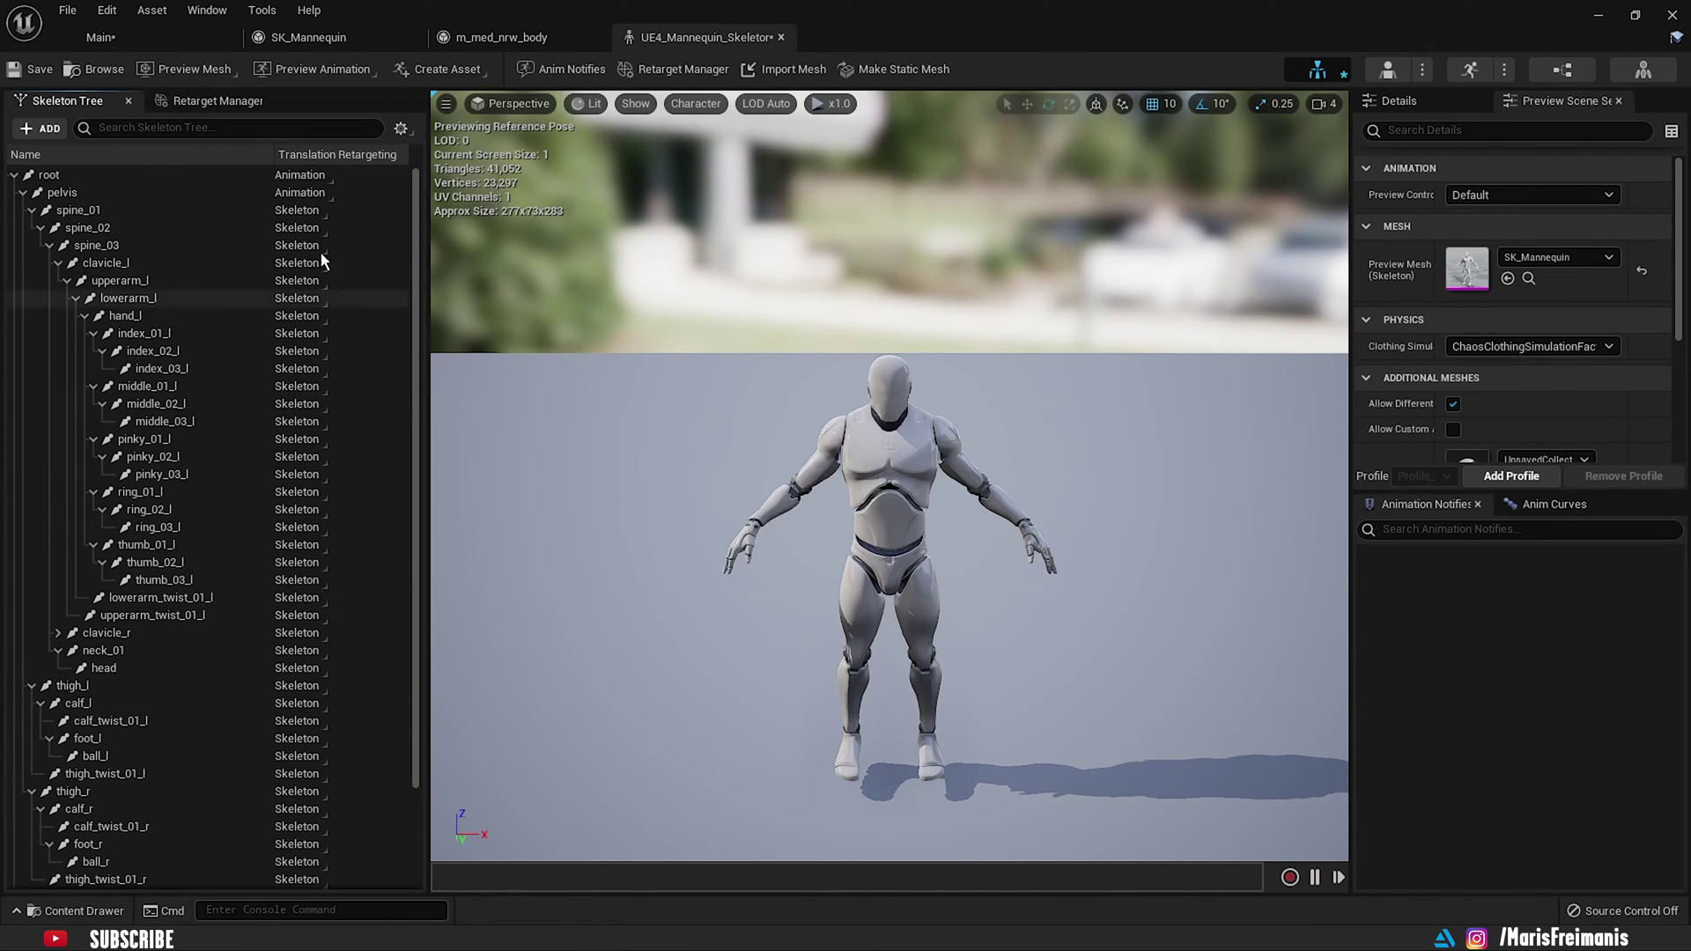
scroll(324, 576, down, 3)
scroll(346, 548, up, 3)
scroll(316, 621, down, 3)
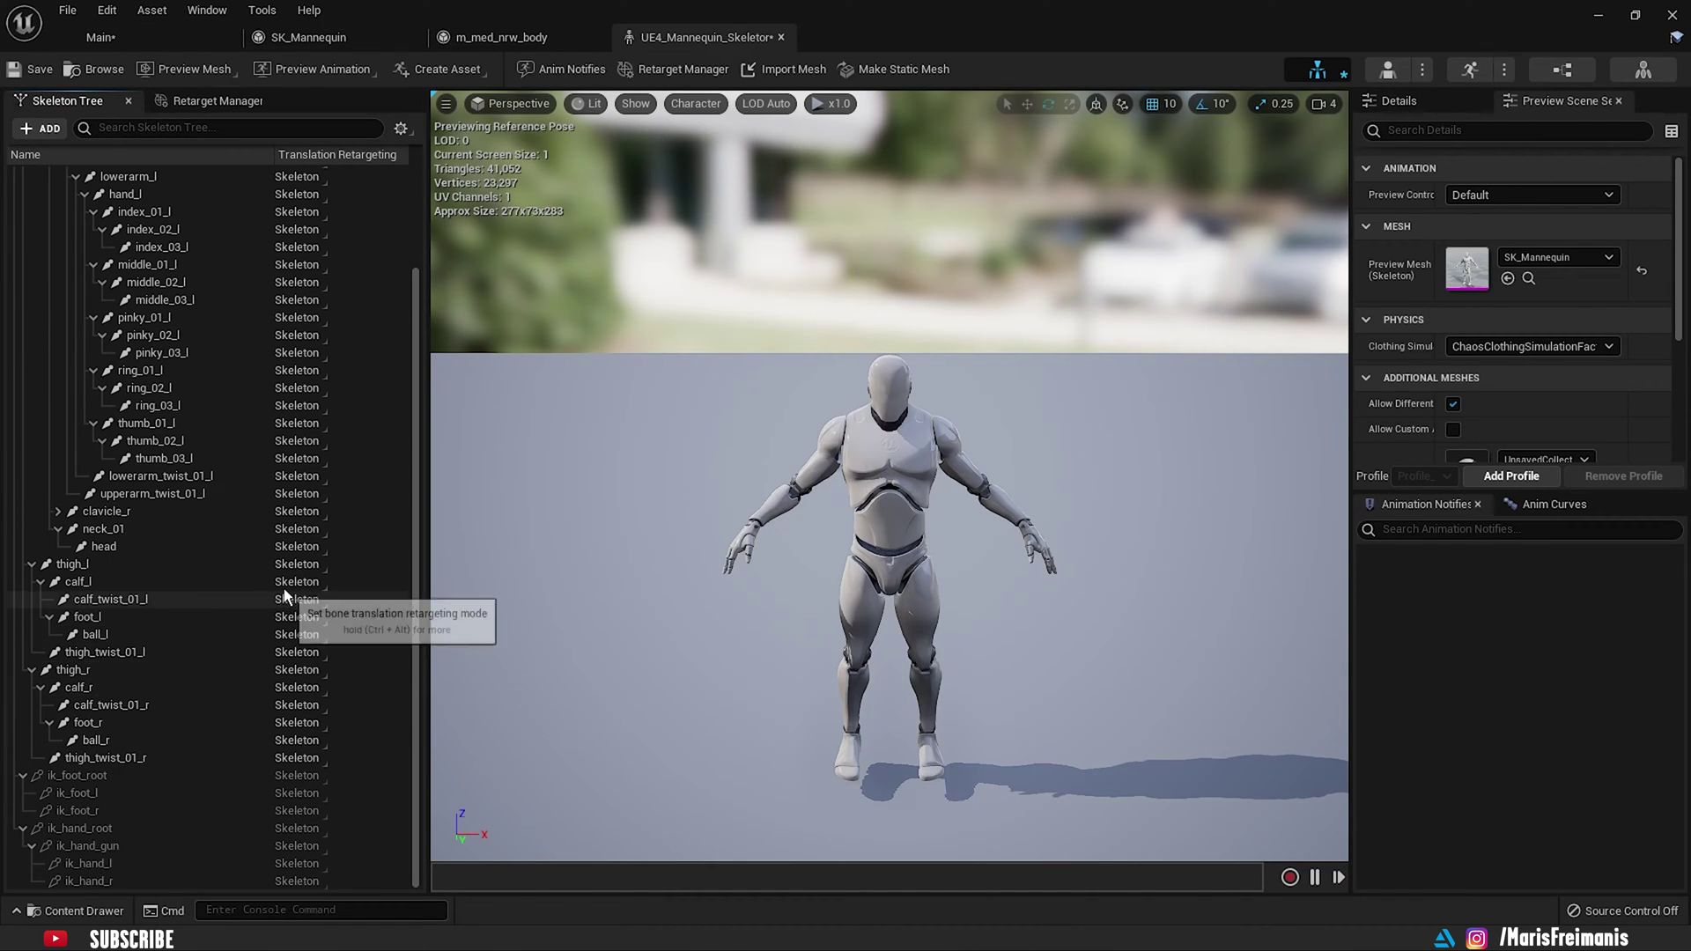
scroll(284, 414, up, 3)
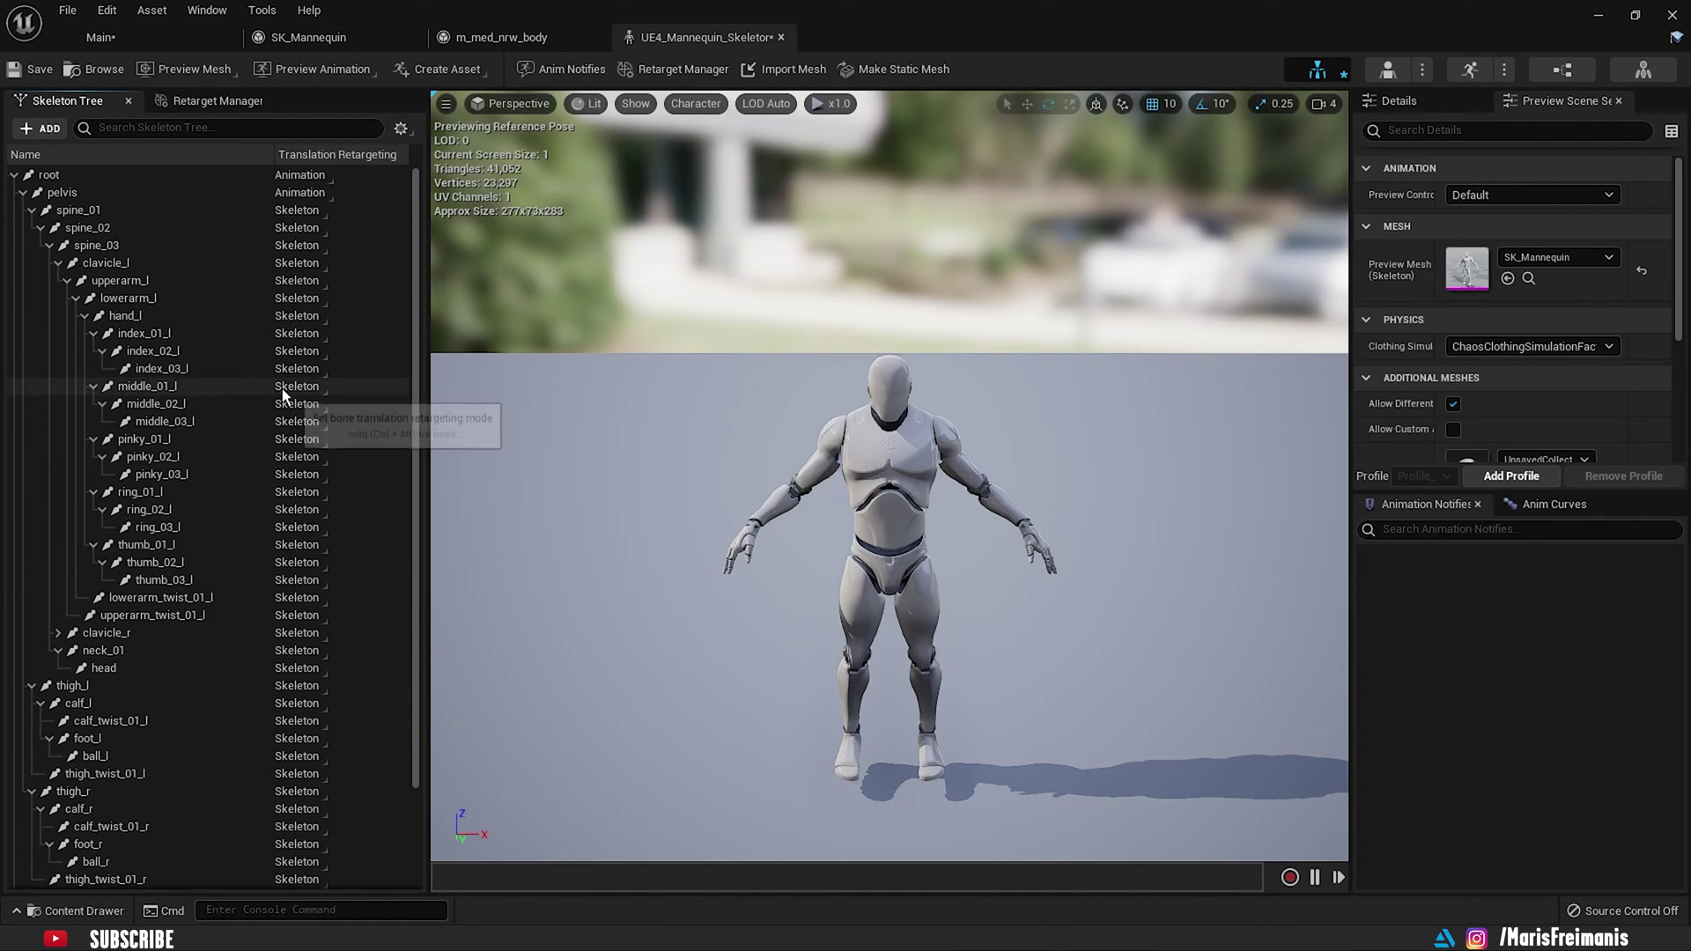
click(176, 102)
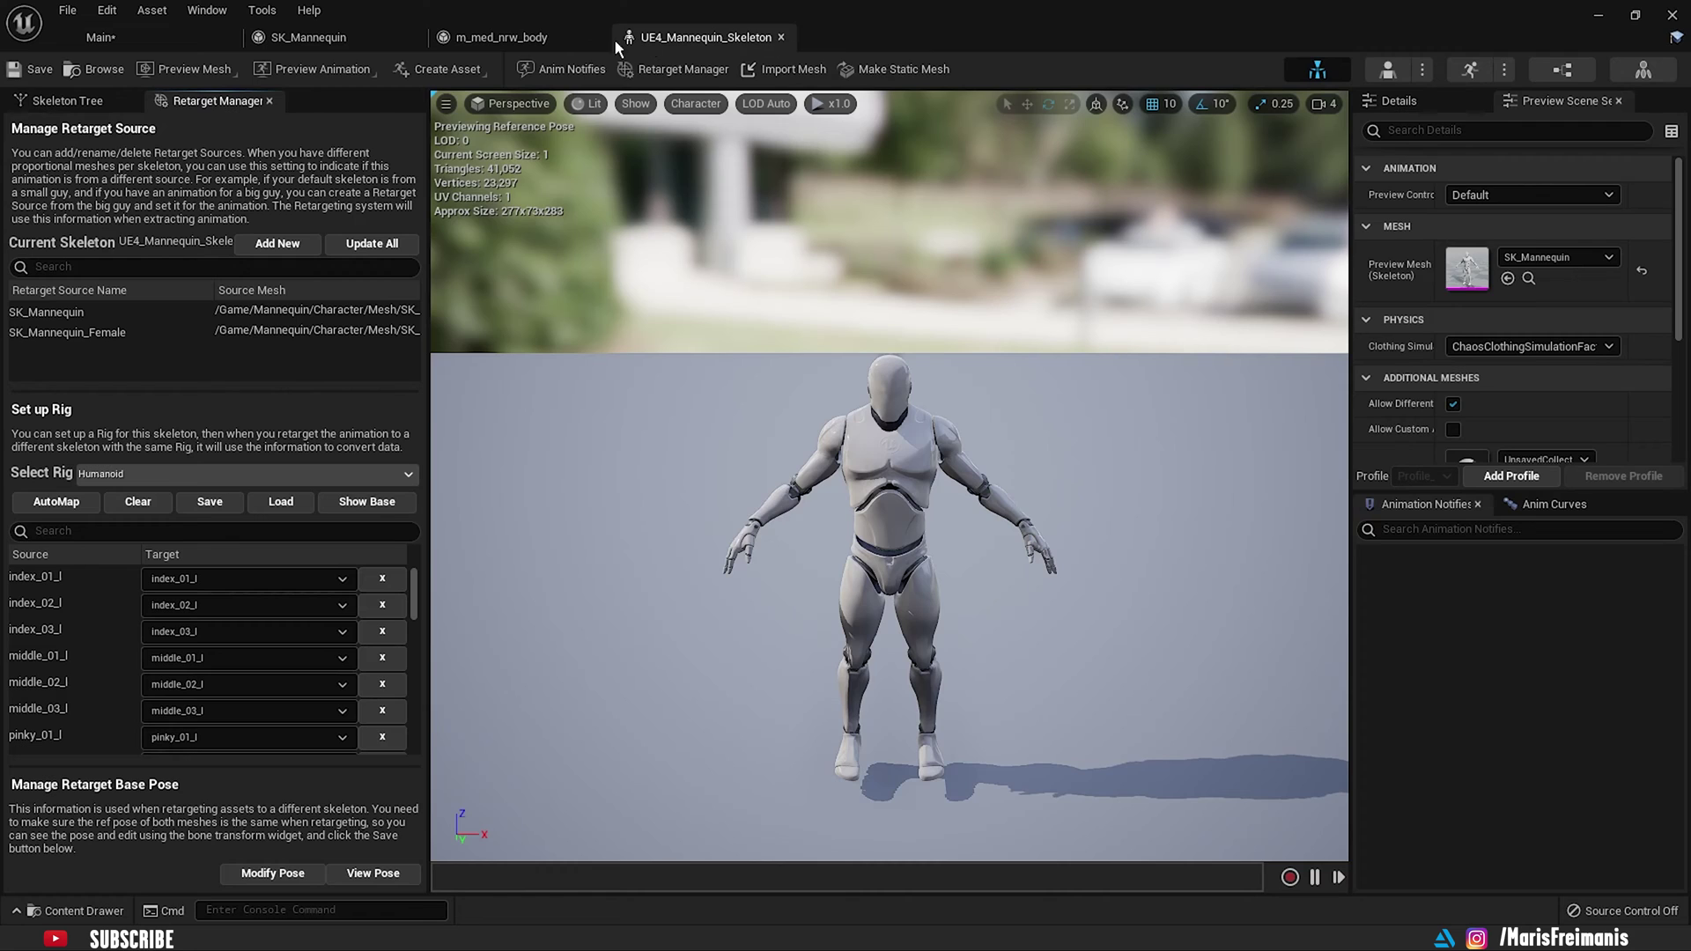
click(526, 39)
Step: Assign the Humanoid rig to metahuman_base_skel
click(1384, 70)
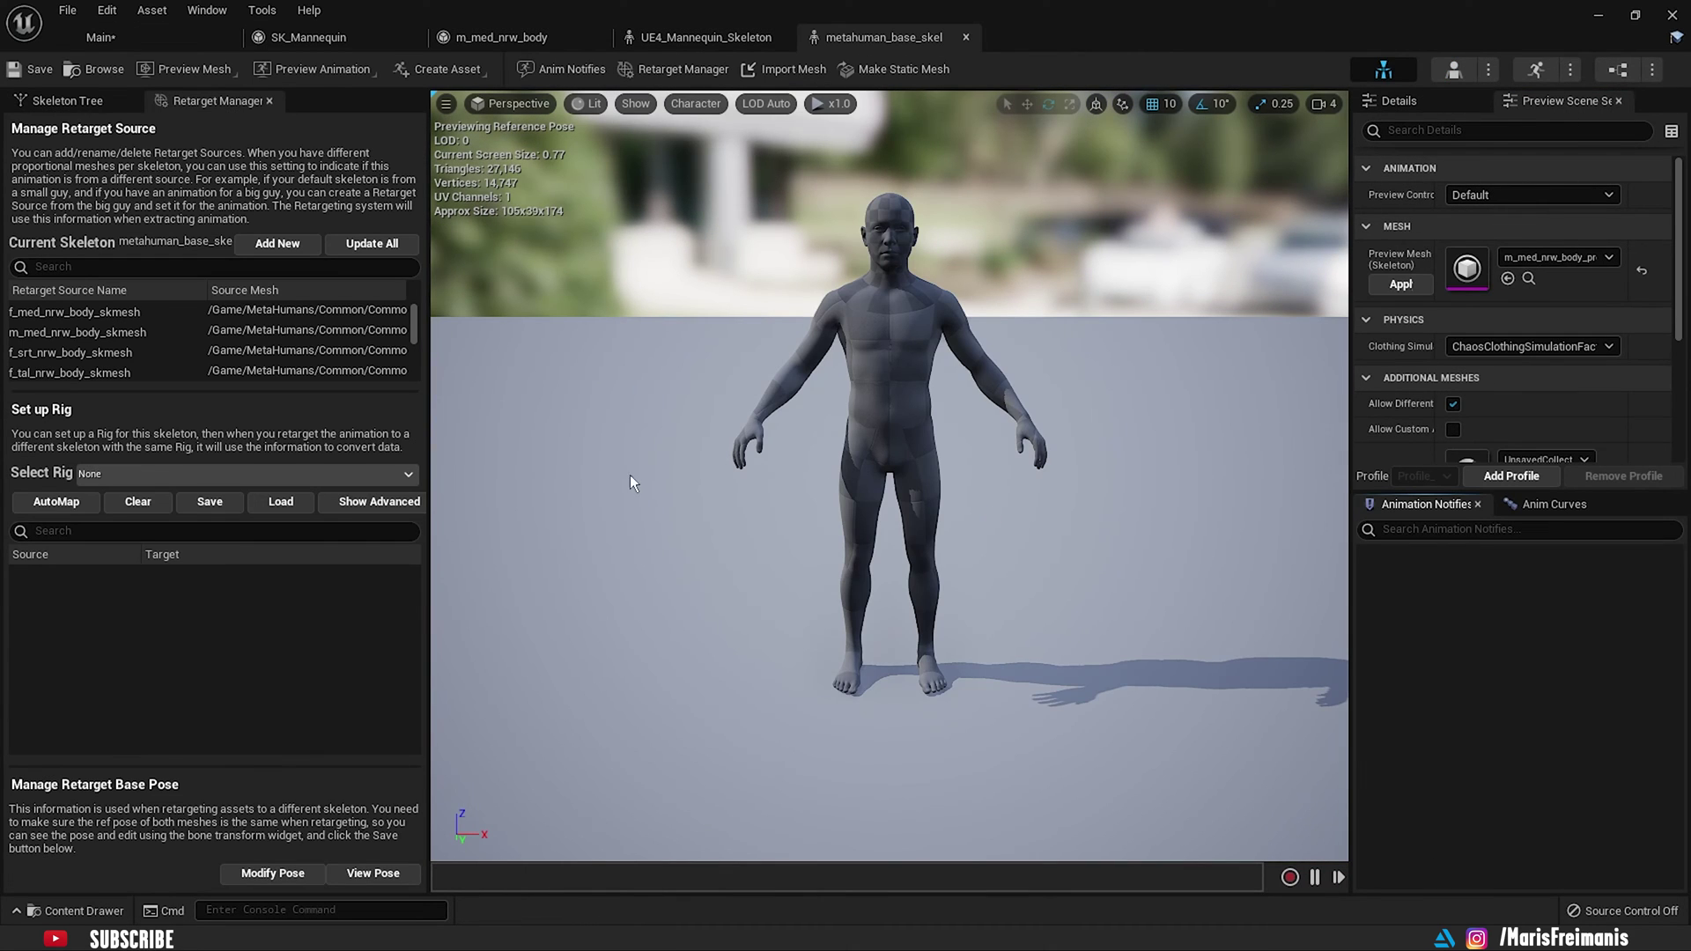
click(163, 474)
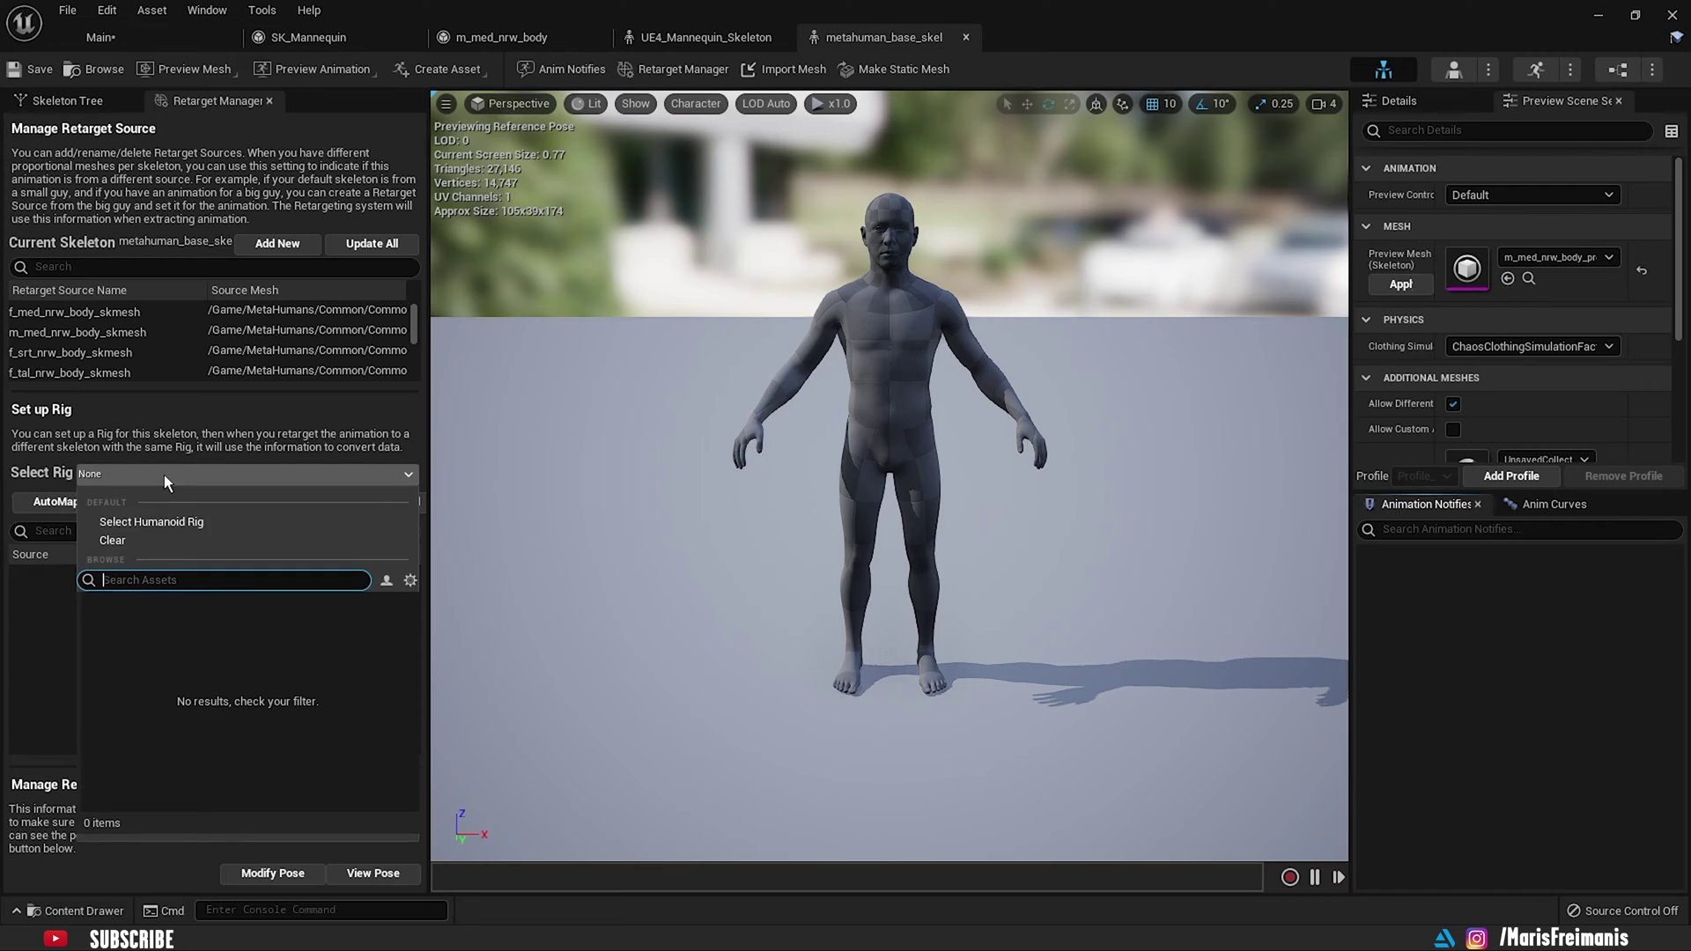
click(177, 523)
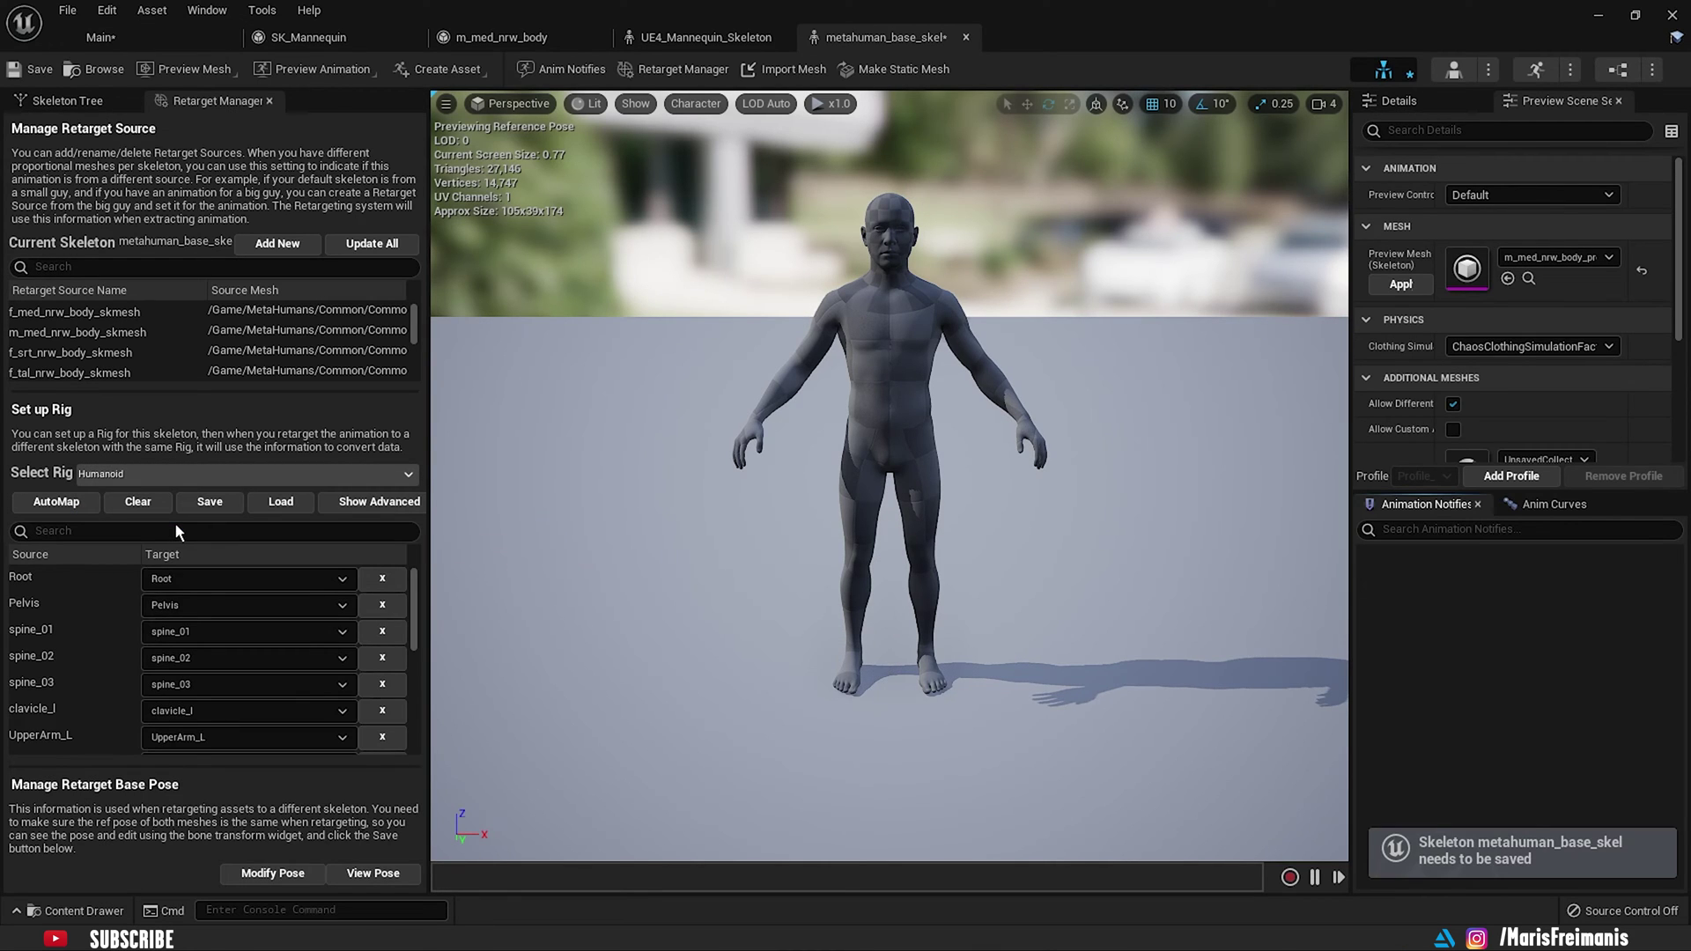
Step: Show translation retargeting options and set pelvis to Animation
click(65, 102)
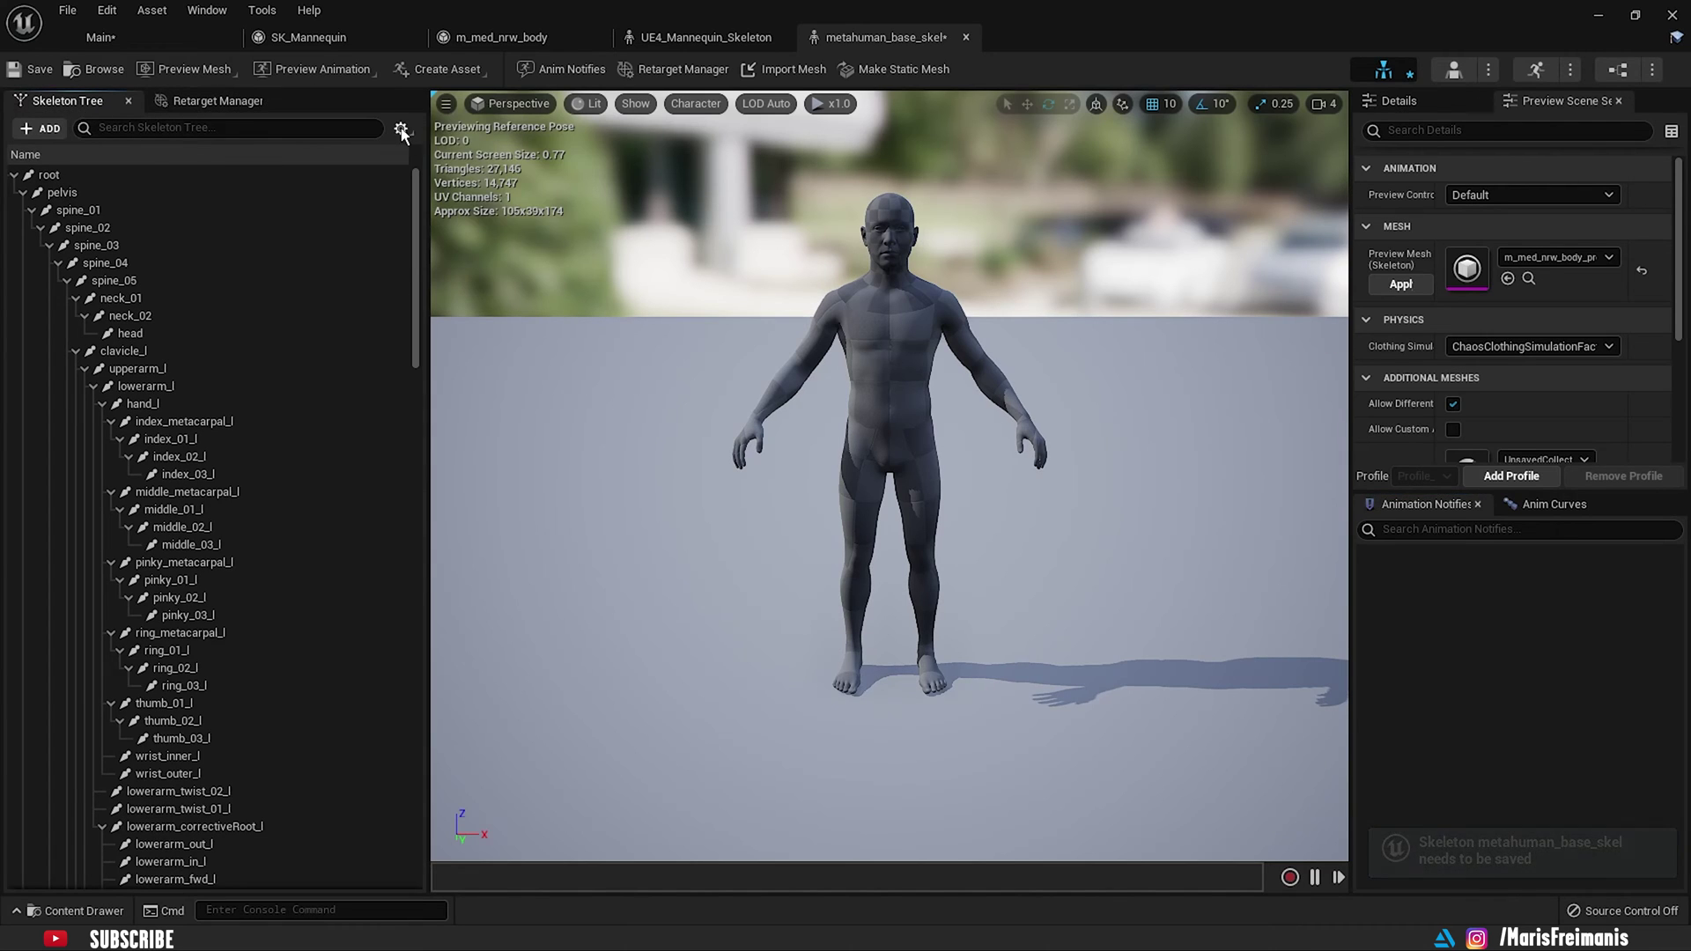
click(402, 130)
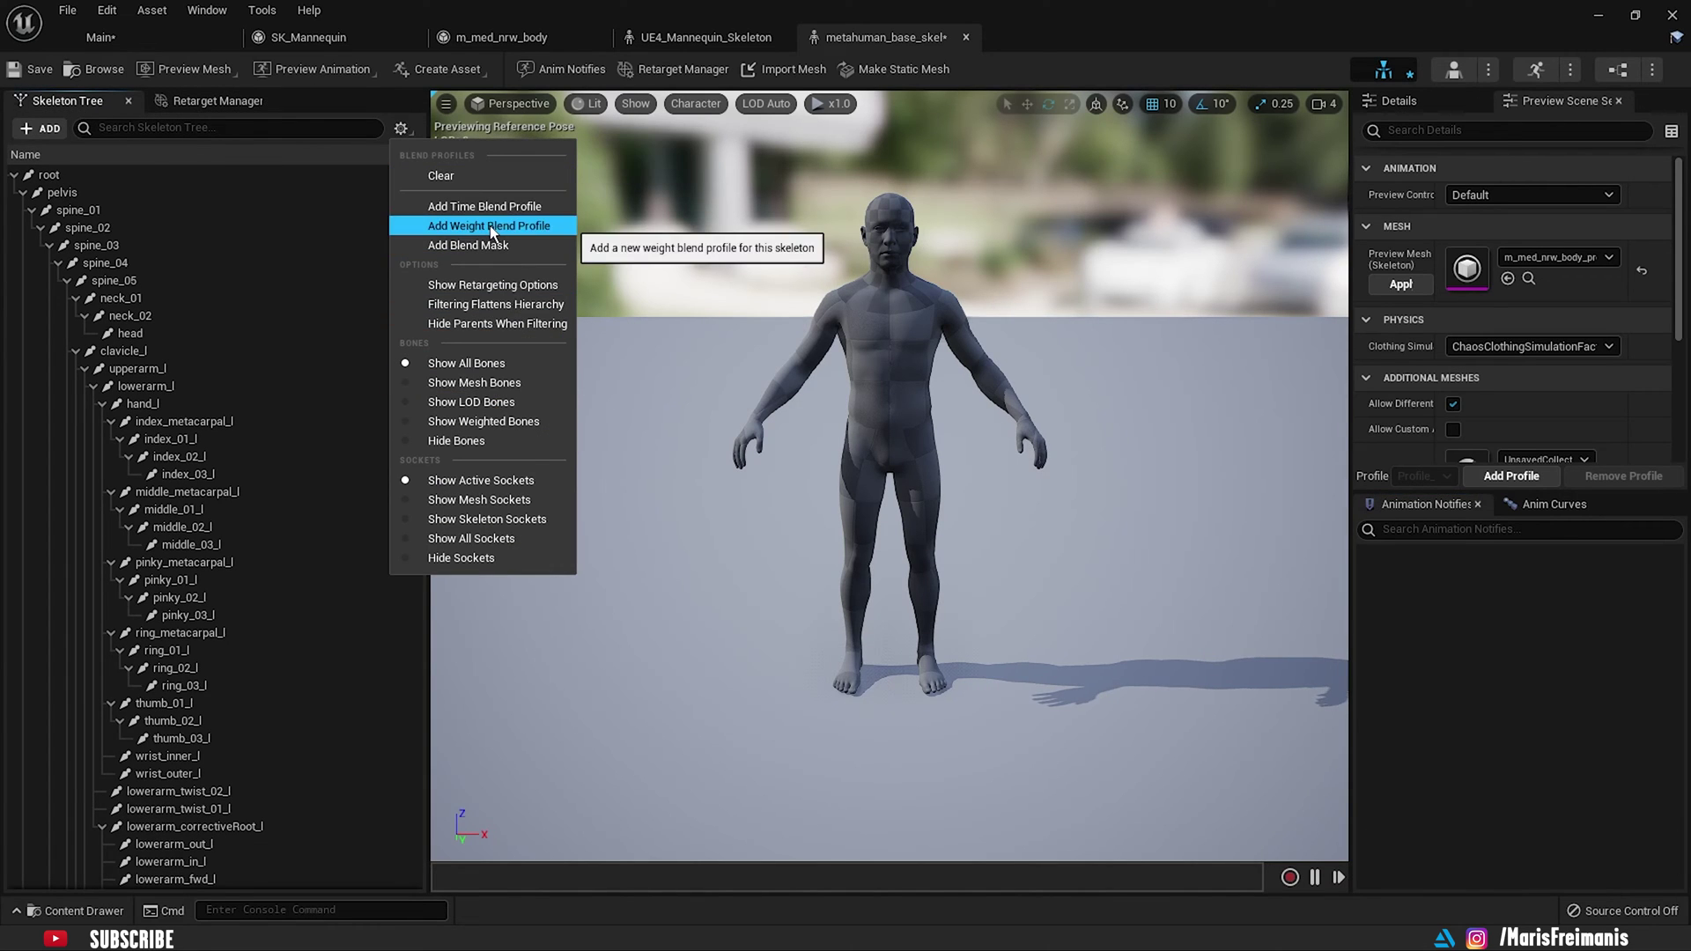
click(503, 284)
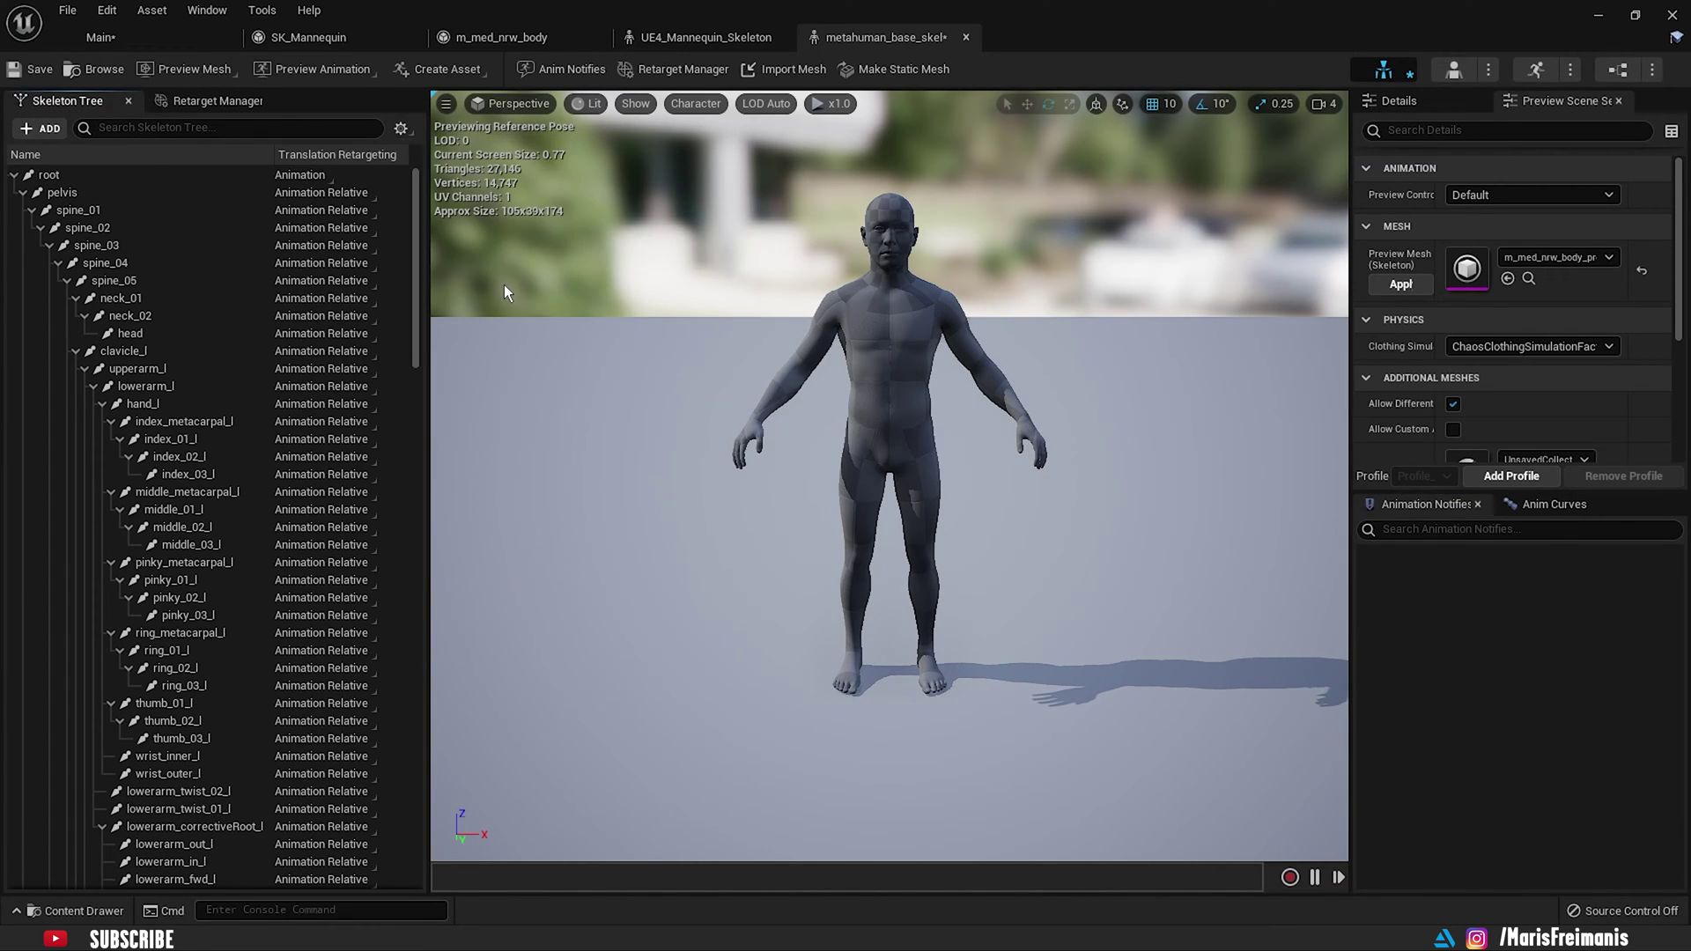
click(307, 192)
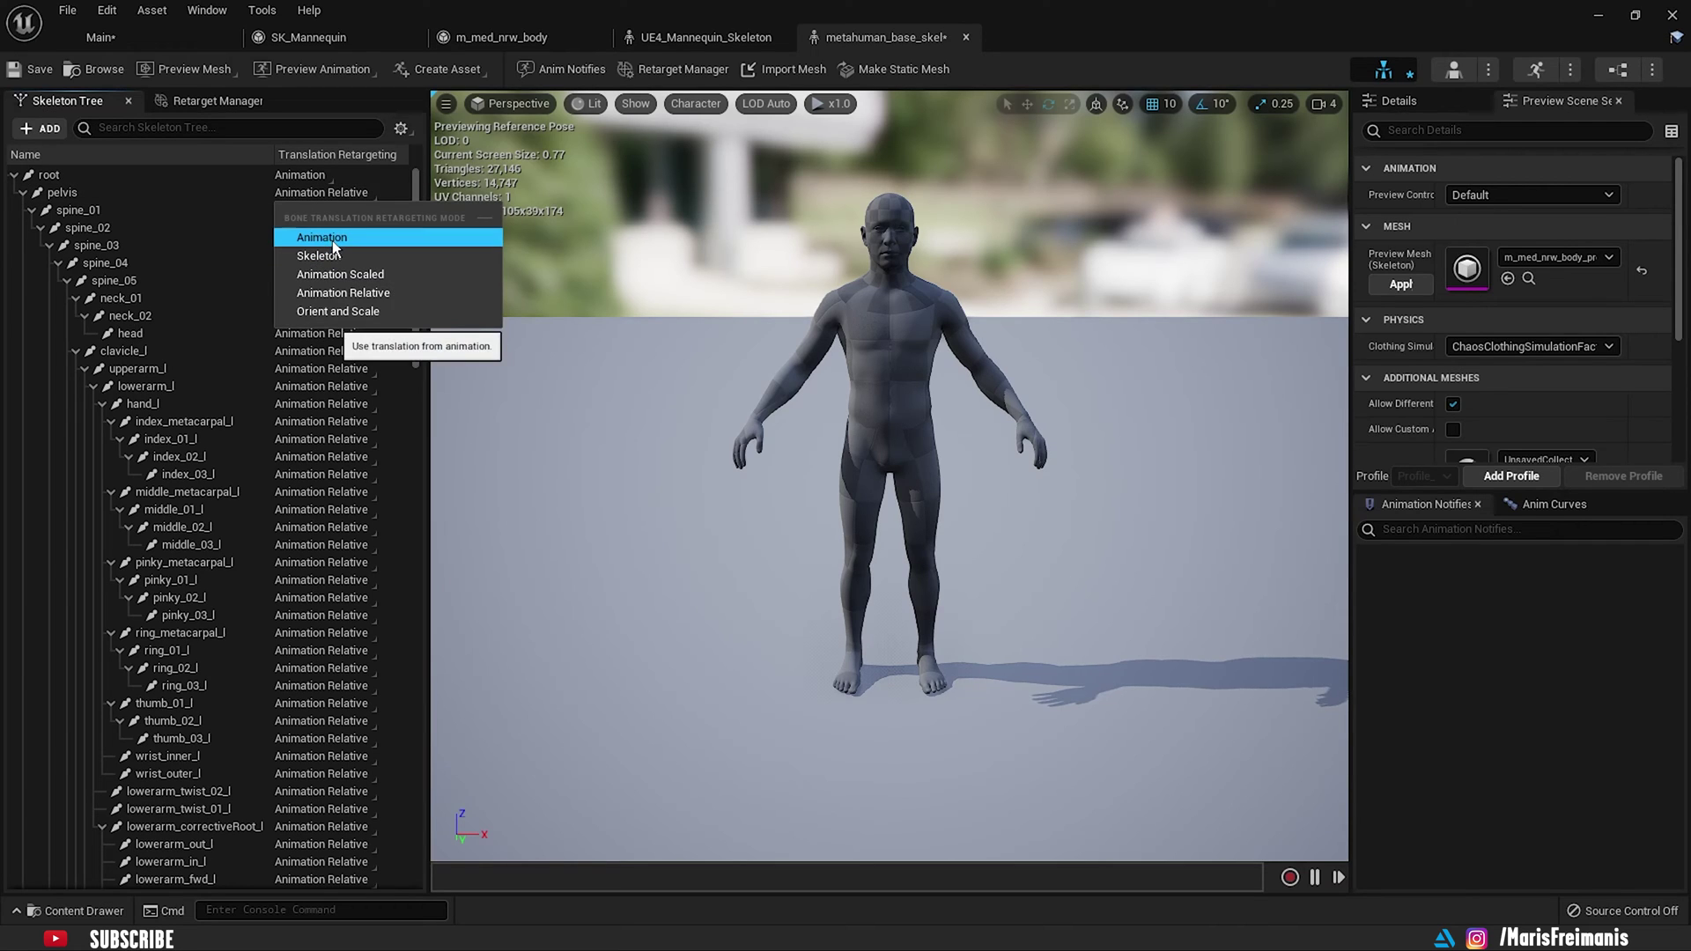
click(332, 237)
Step: Recursively set spine_01 and thigh_r translation retargeting to Skeleton
click(69, 213)
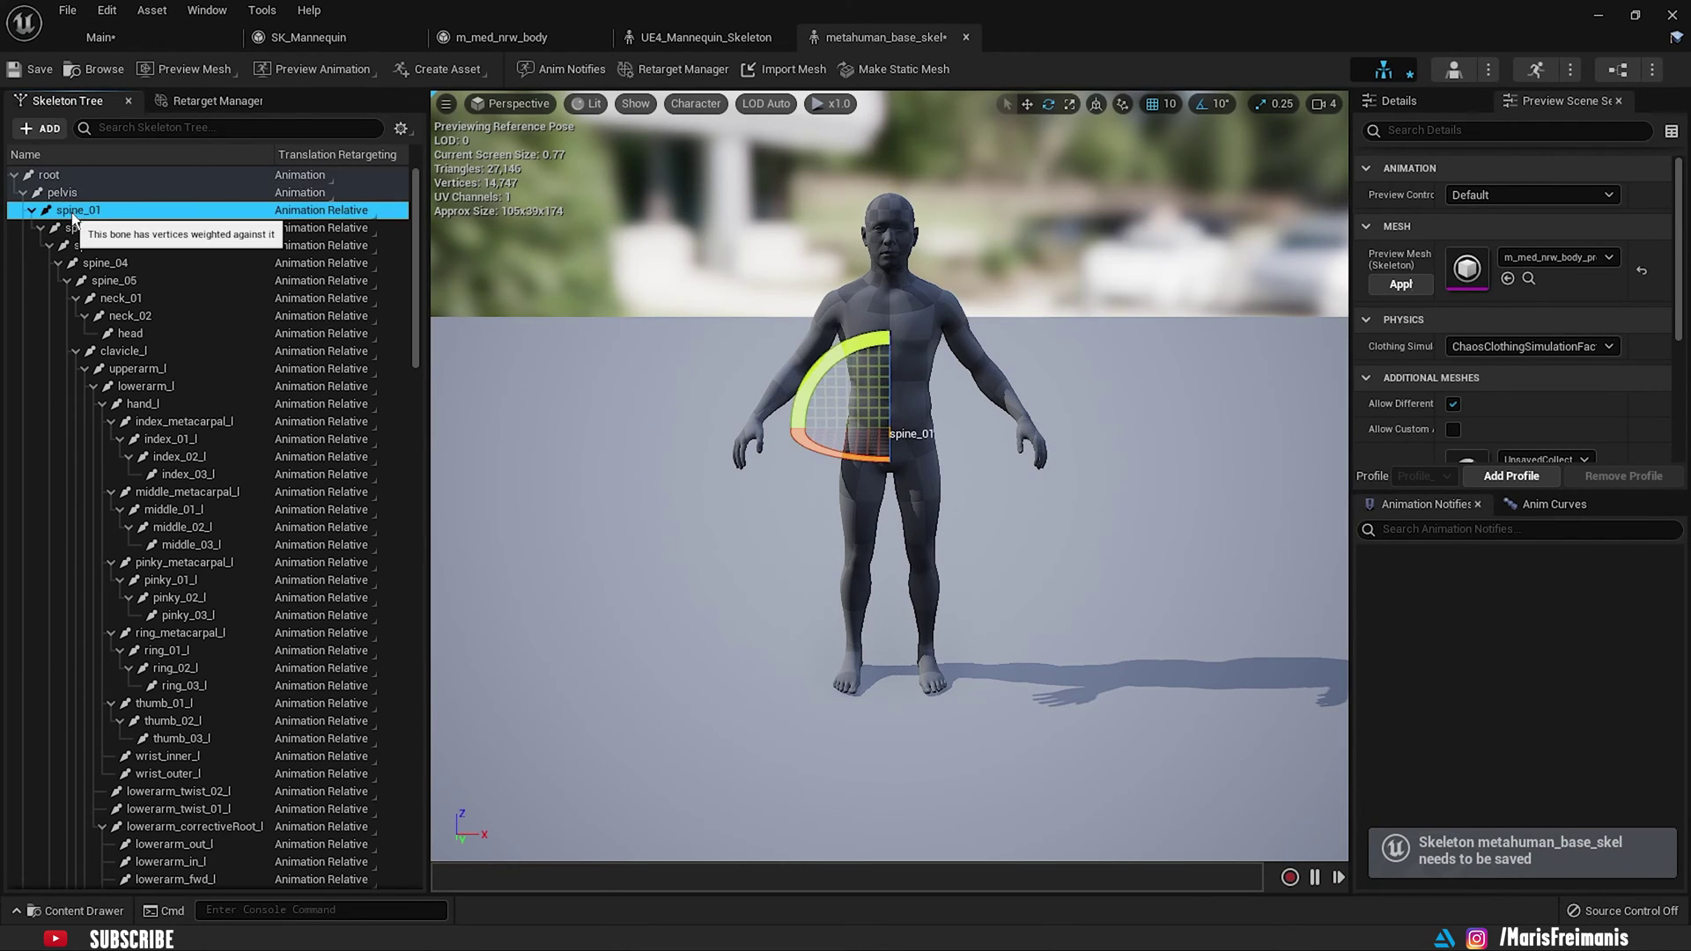
right_click(67, 215)
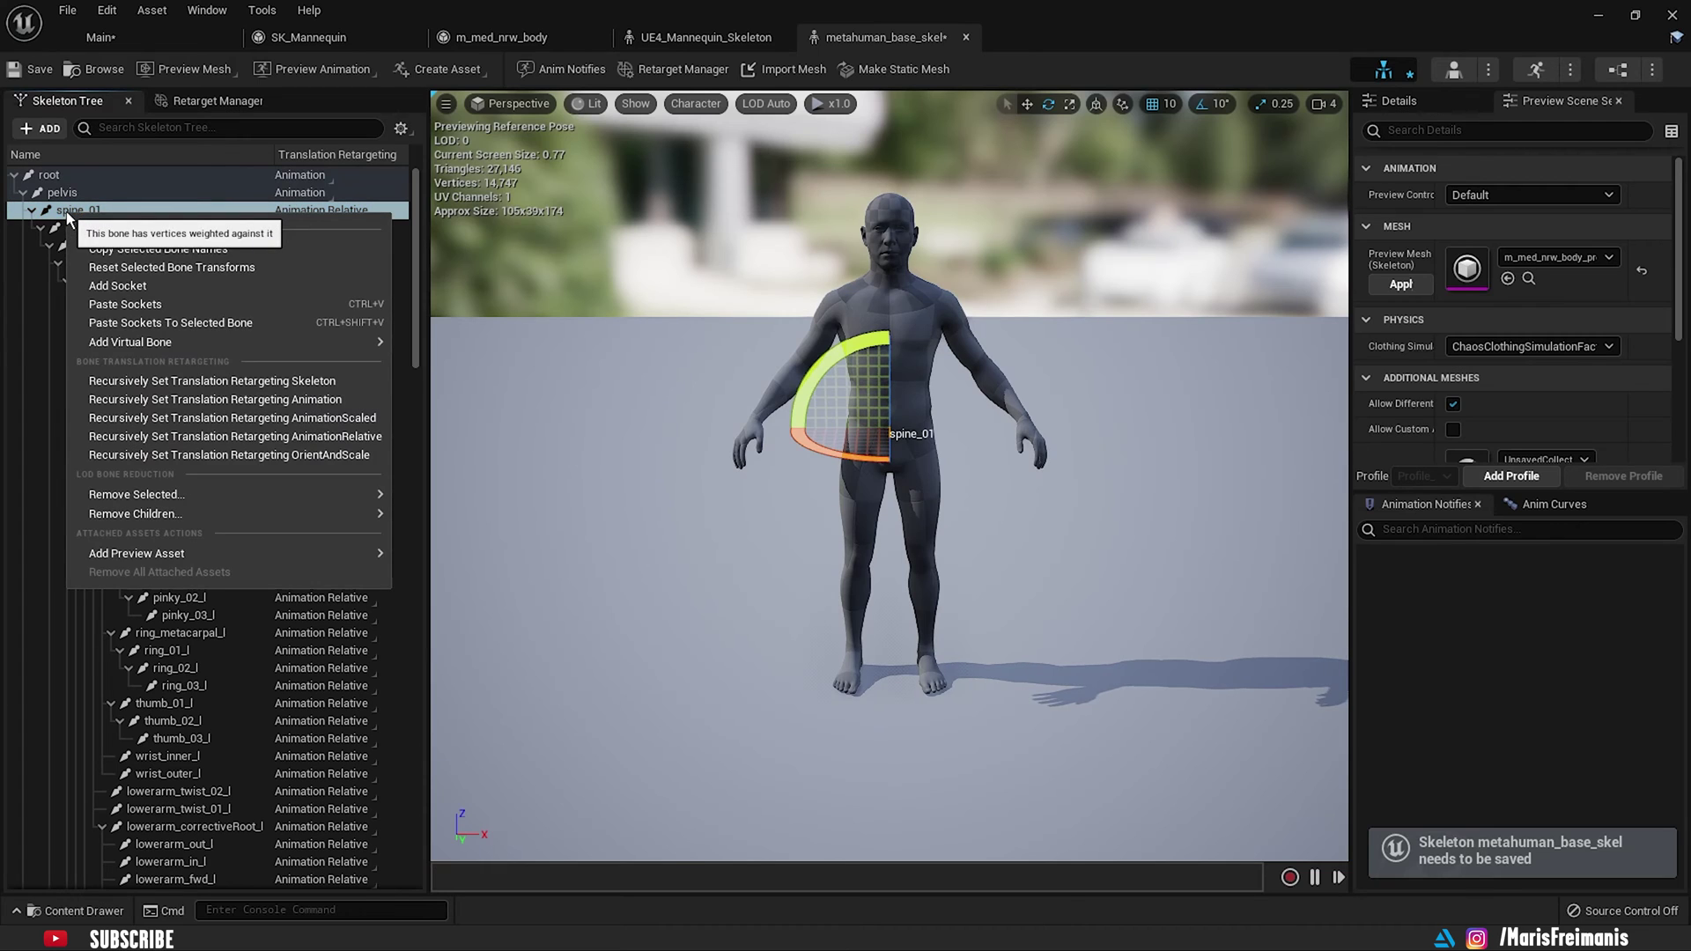
click(261, 381)
drag(419, 279, 415, 607)
right_click(61, 795)
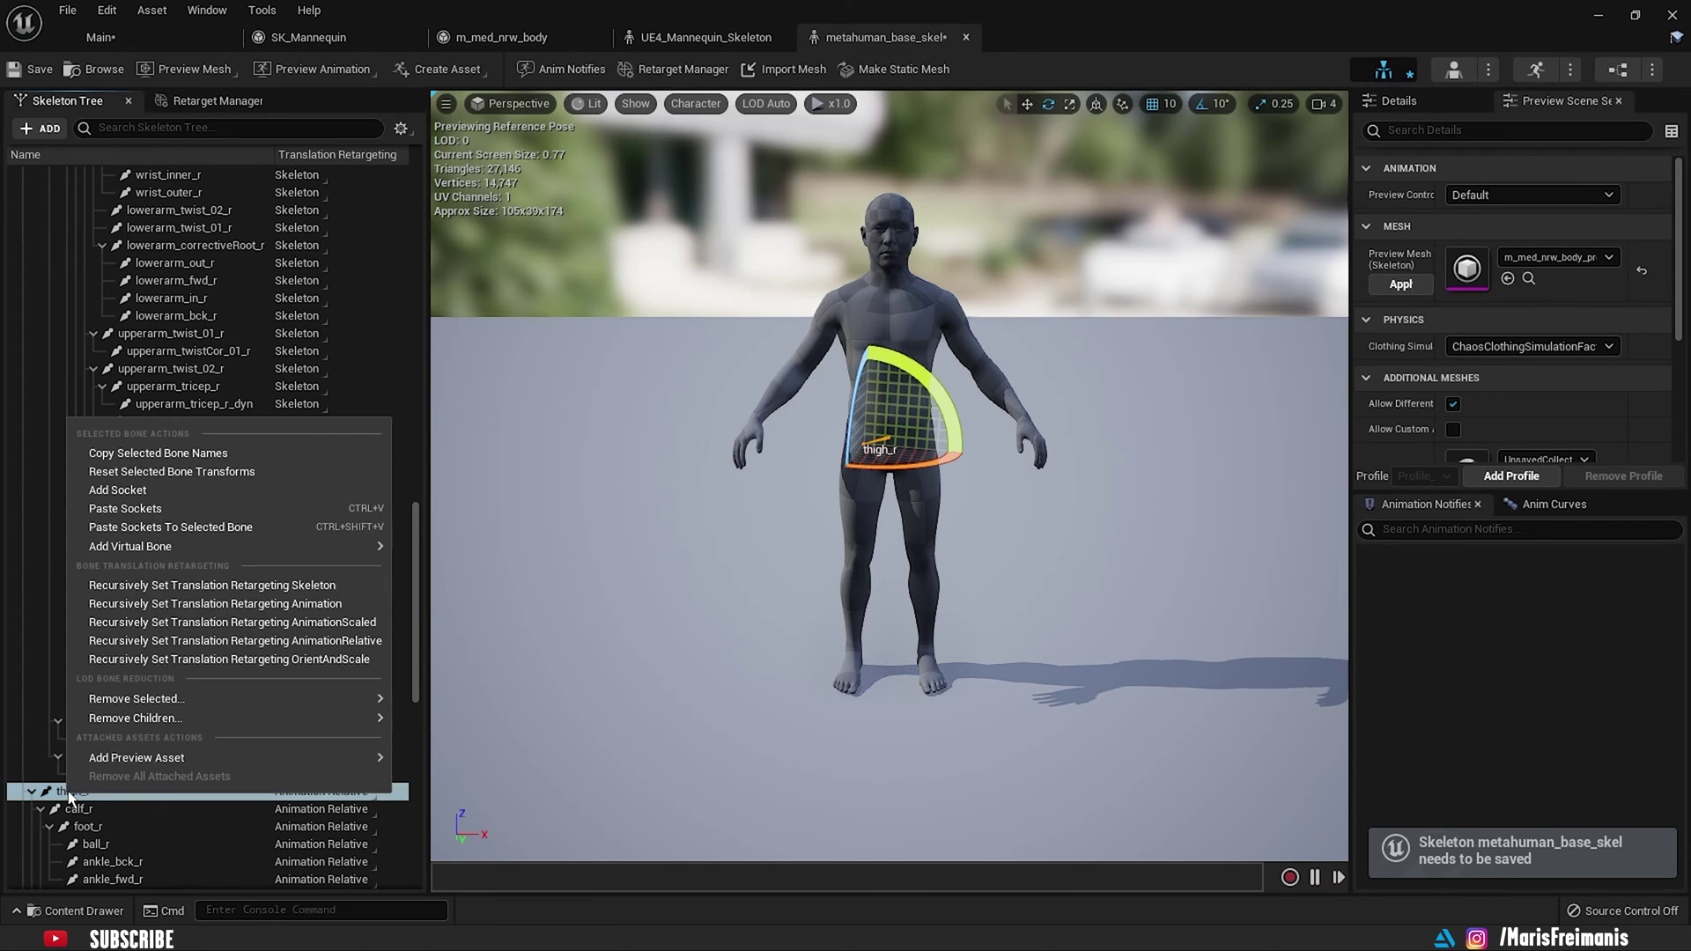
click(188, 579)
Step: Recursively set thigh_l to Skeleton, and set pelvis_fwd to Skeleton
scroll(155, 597, down, 12)
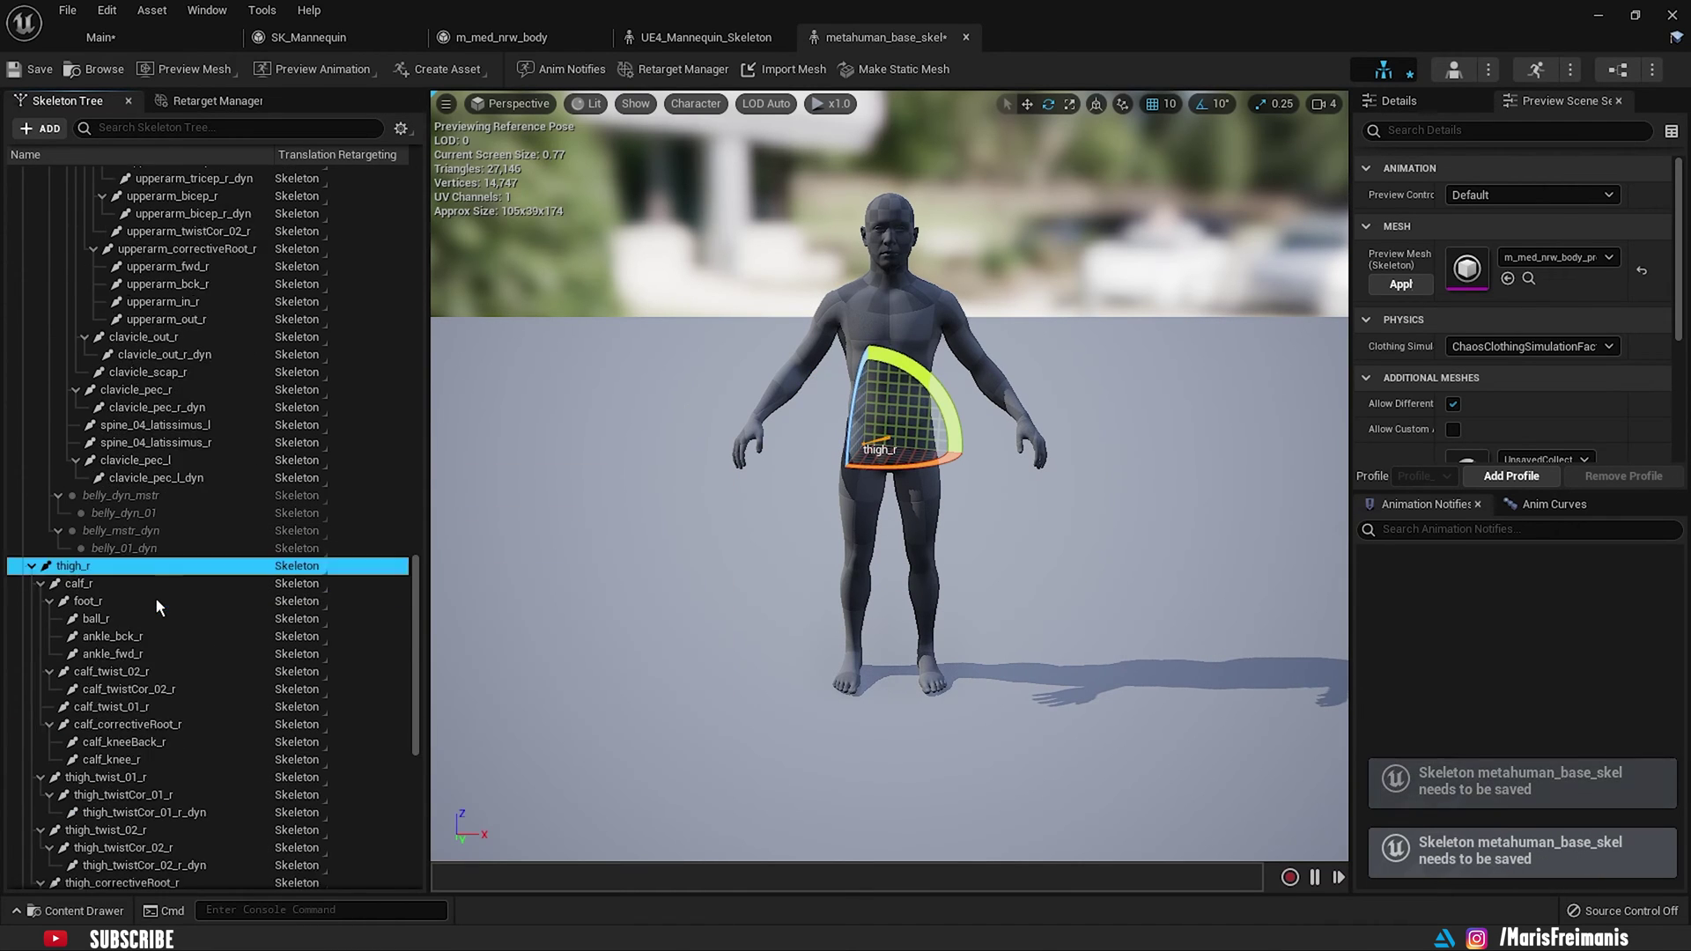
click(79, 611)
right_click(79, 611)
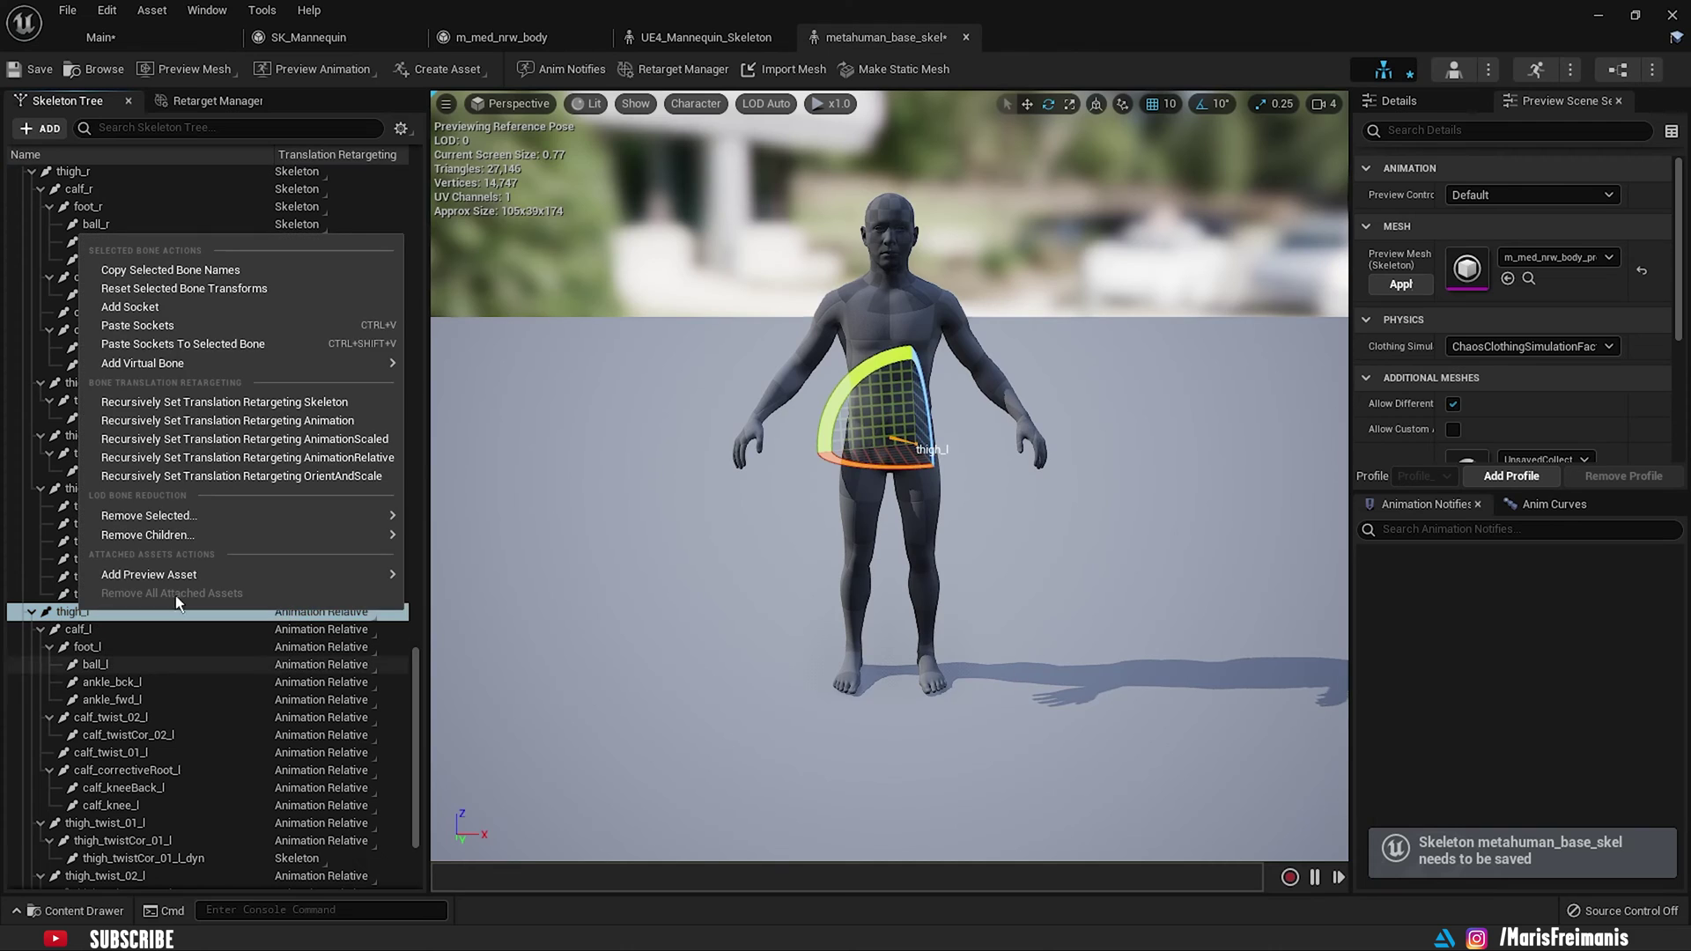
click(231, 404)
scroll(154, 731, down, 5)
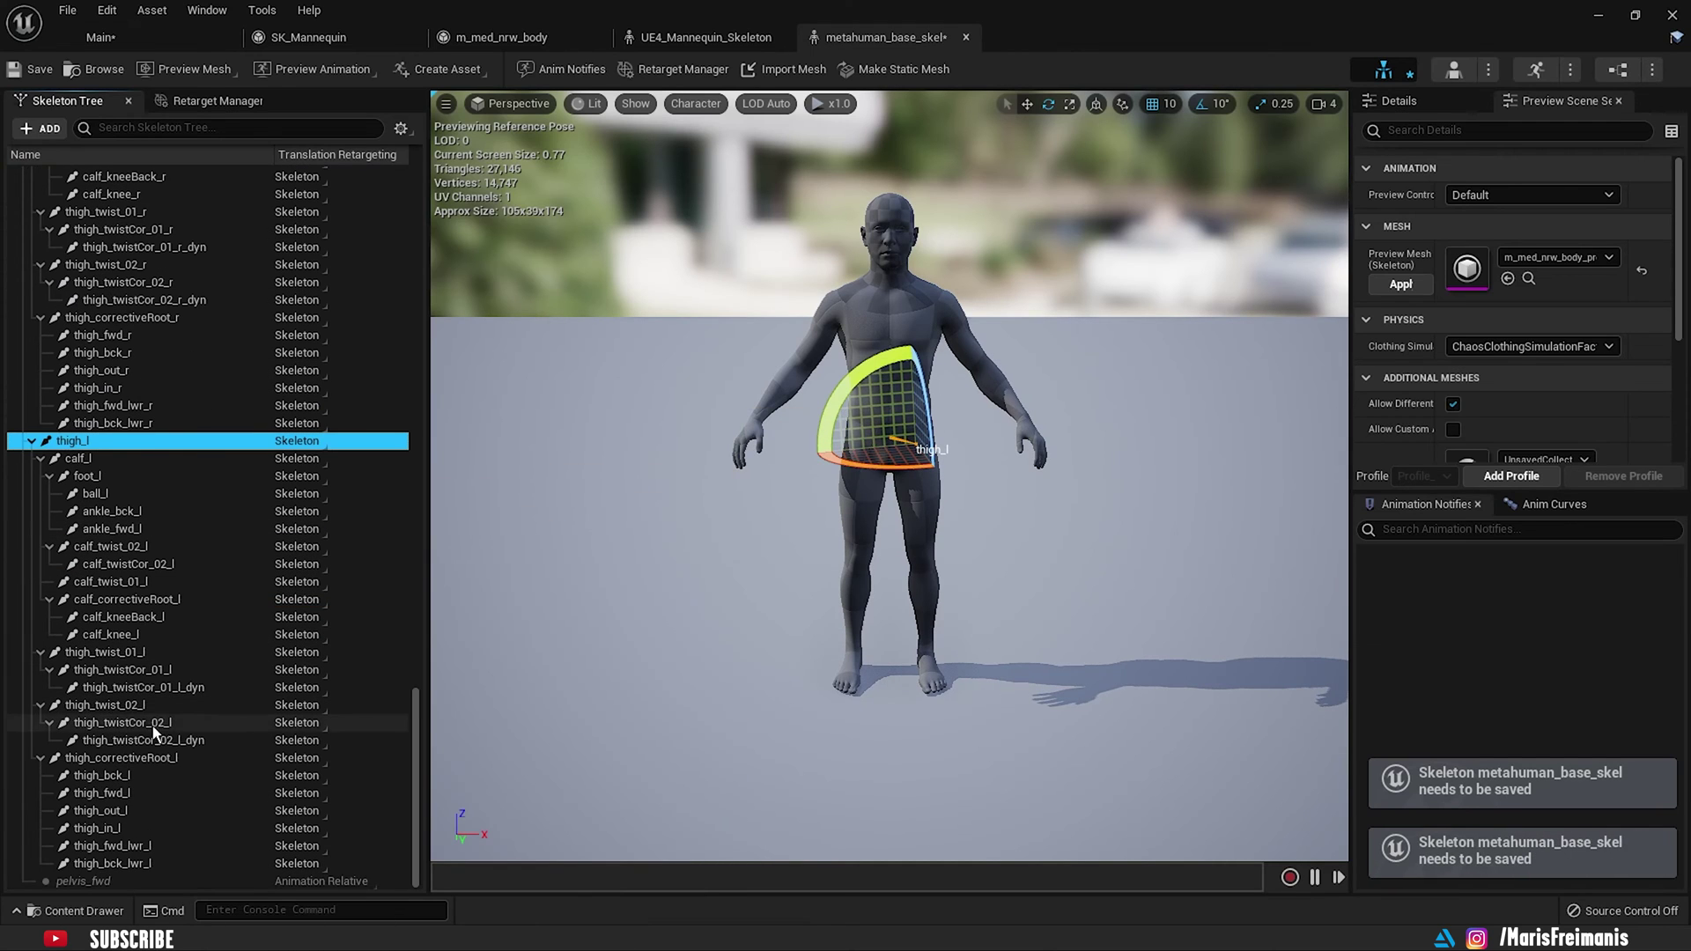
right_click(65, 884)
click(235, 663)
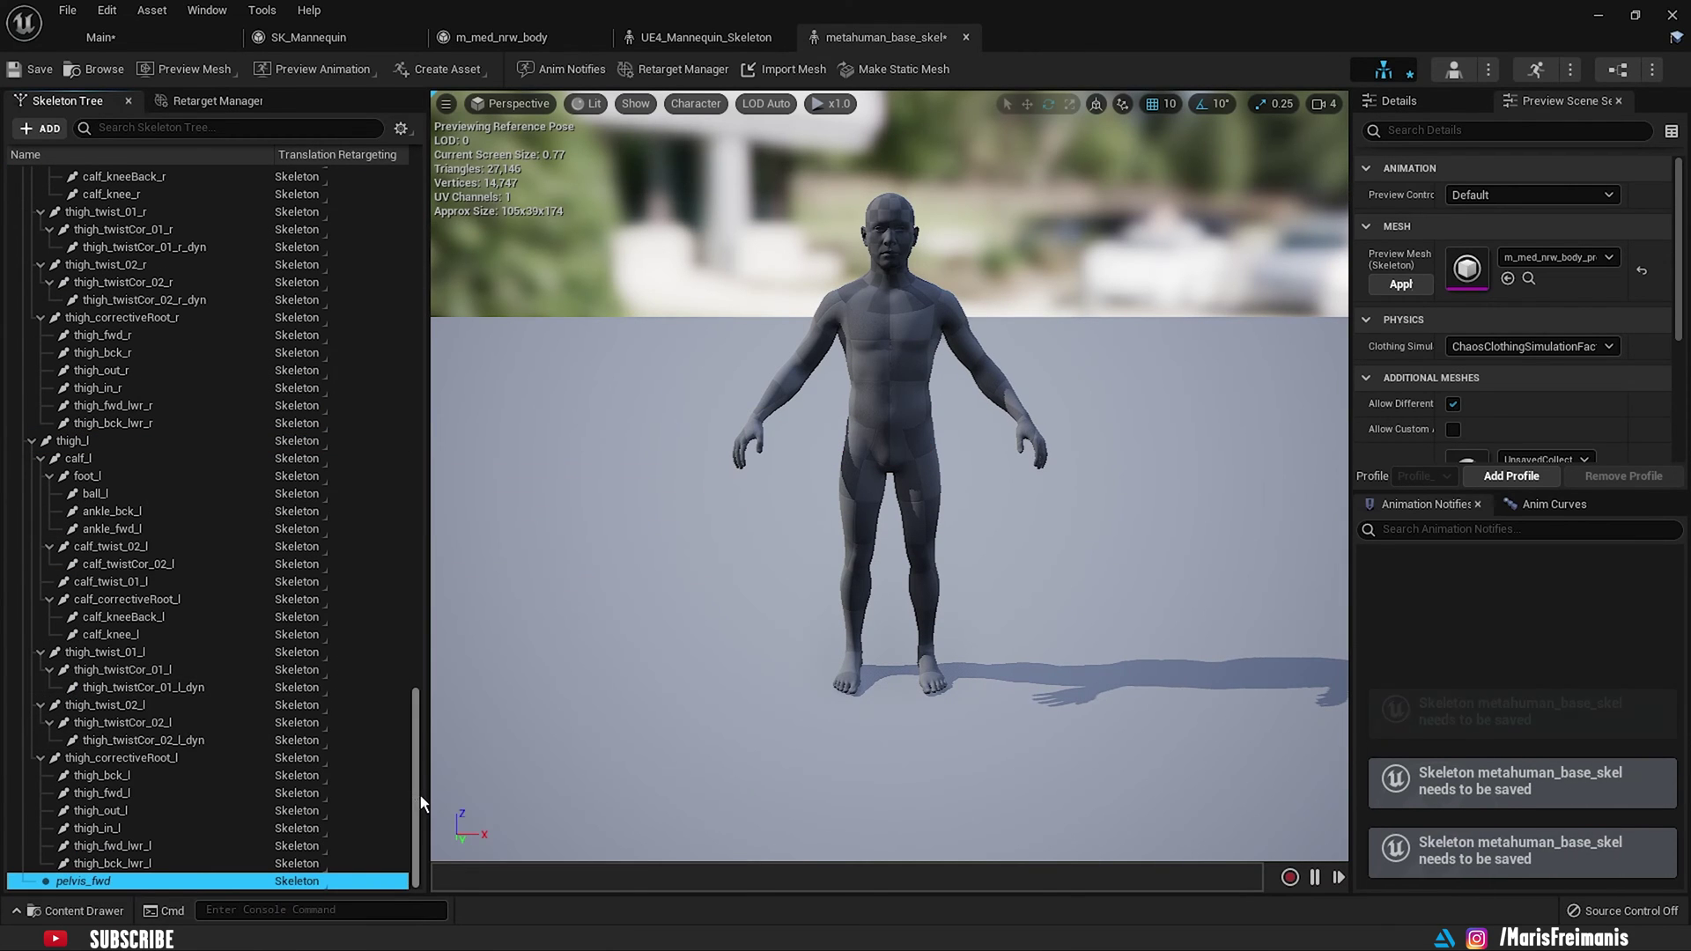
Step: Collapse the spine_01, thigh_r and thigh_l branches of the bone tree
drag(421, 710, 421, 188)
click(21, 192)
click(21, 192)
click(32, 210)
click(32, 227)
click(31, 245)
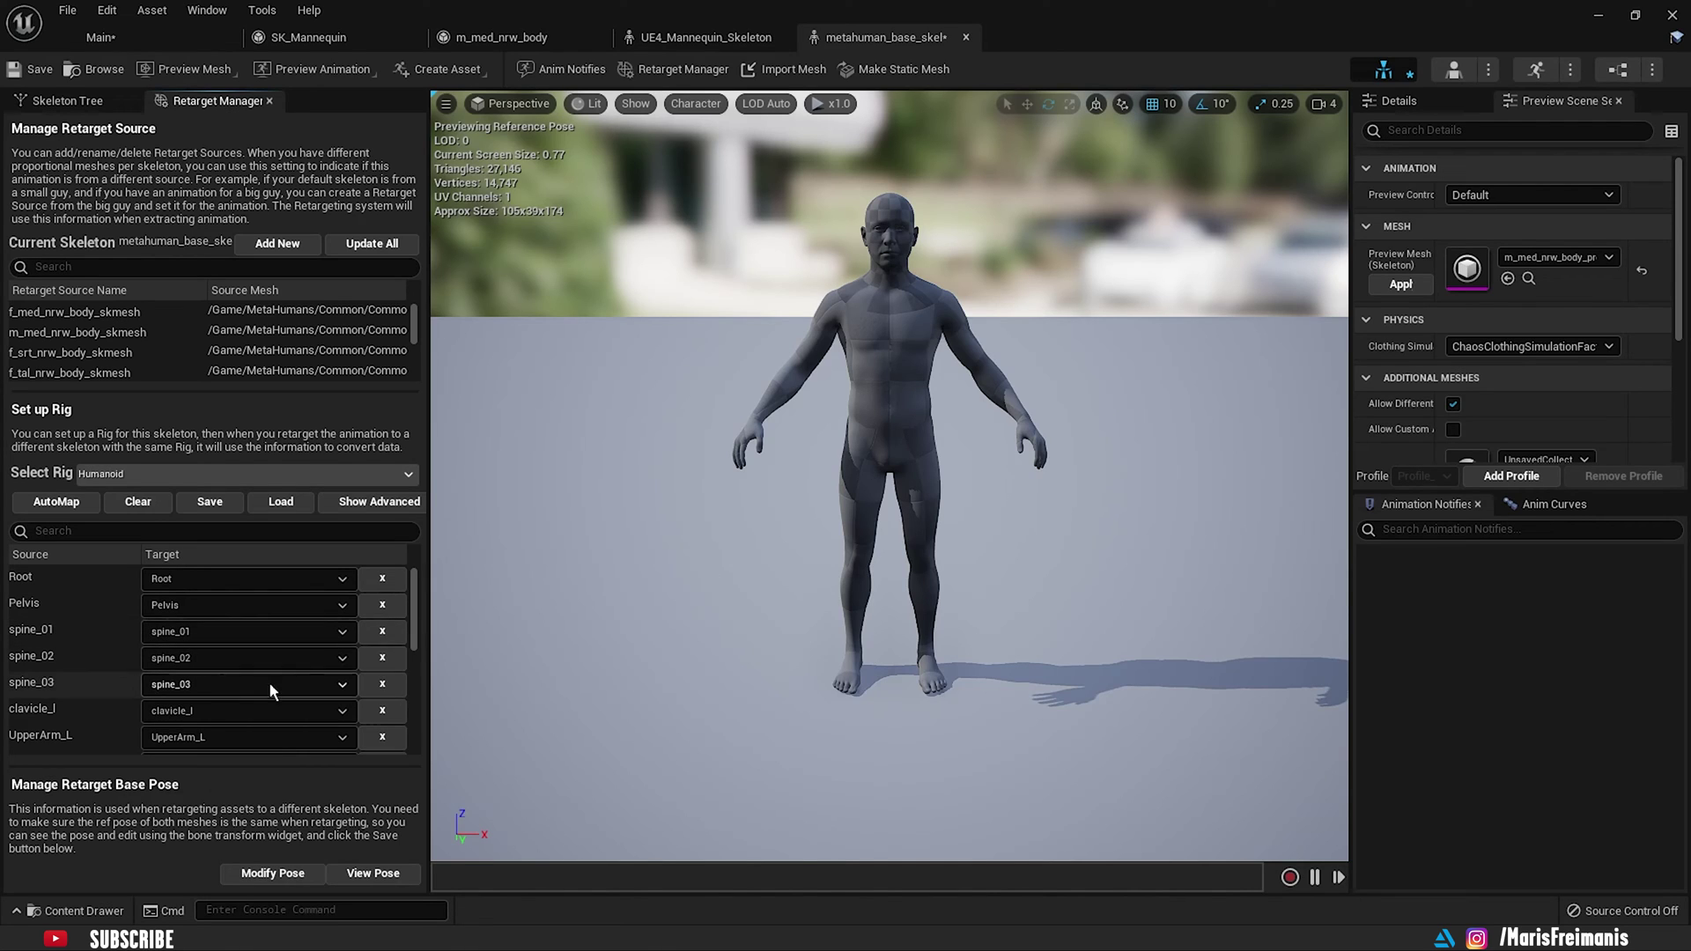
Step: Remap Humanoid spine_01, spine_02, spine_03 to MetaHuman spine_02, spine_03, spine_04
click(199, 640)
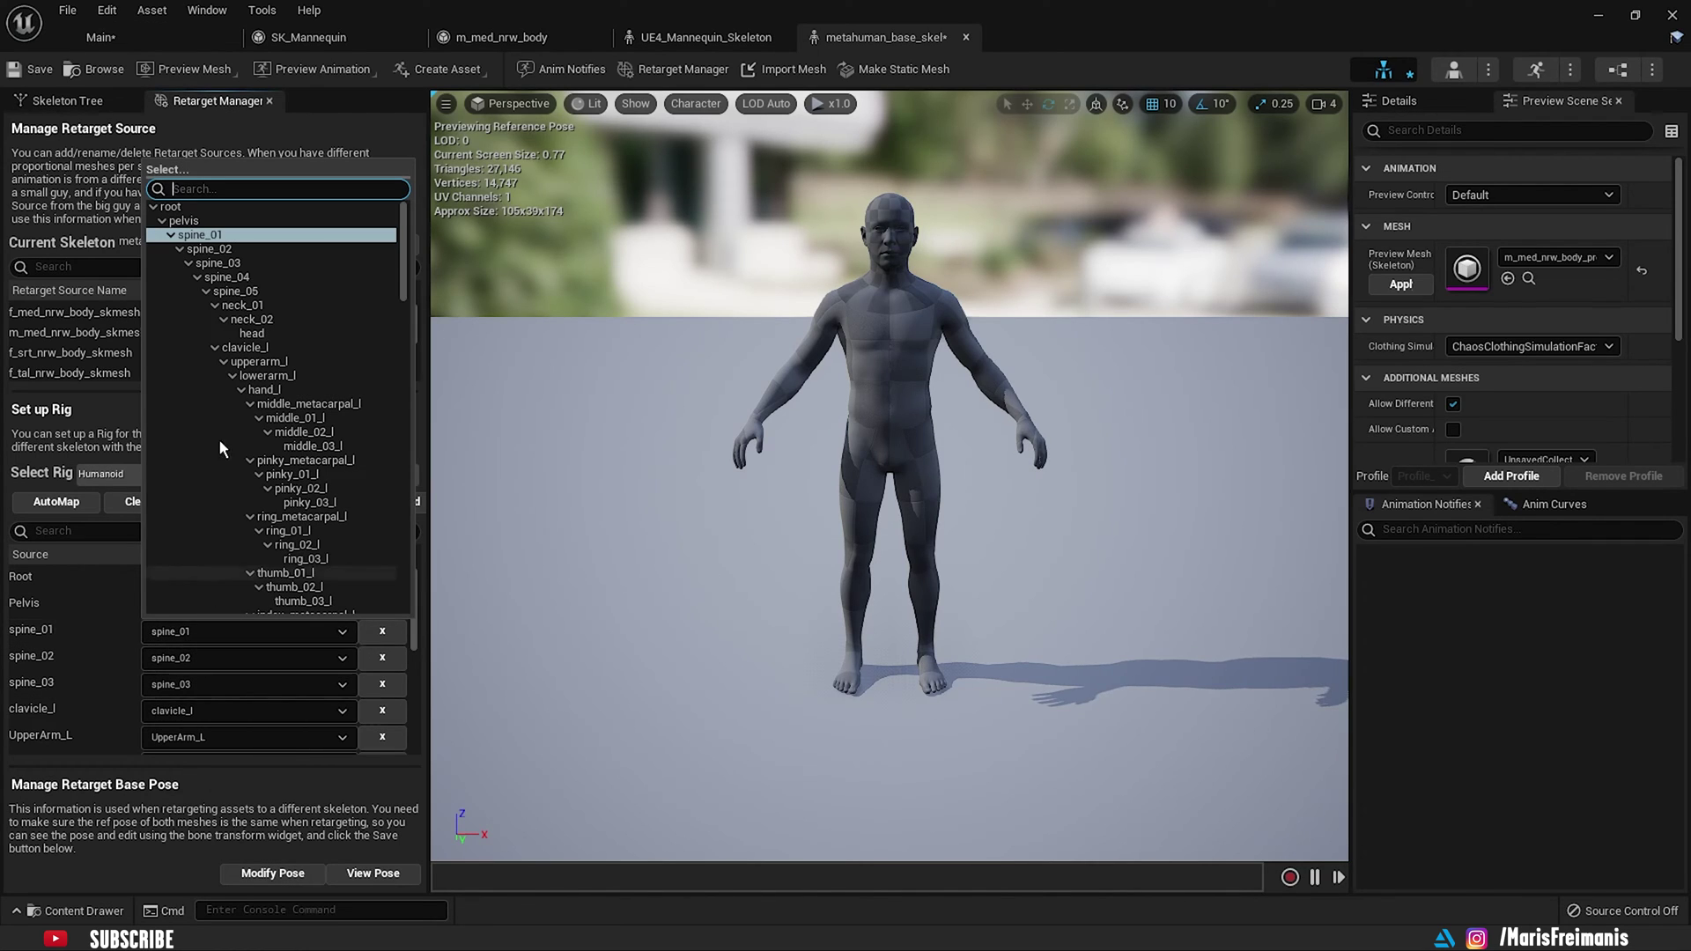
click(235, 247)
click(186, 661)
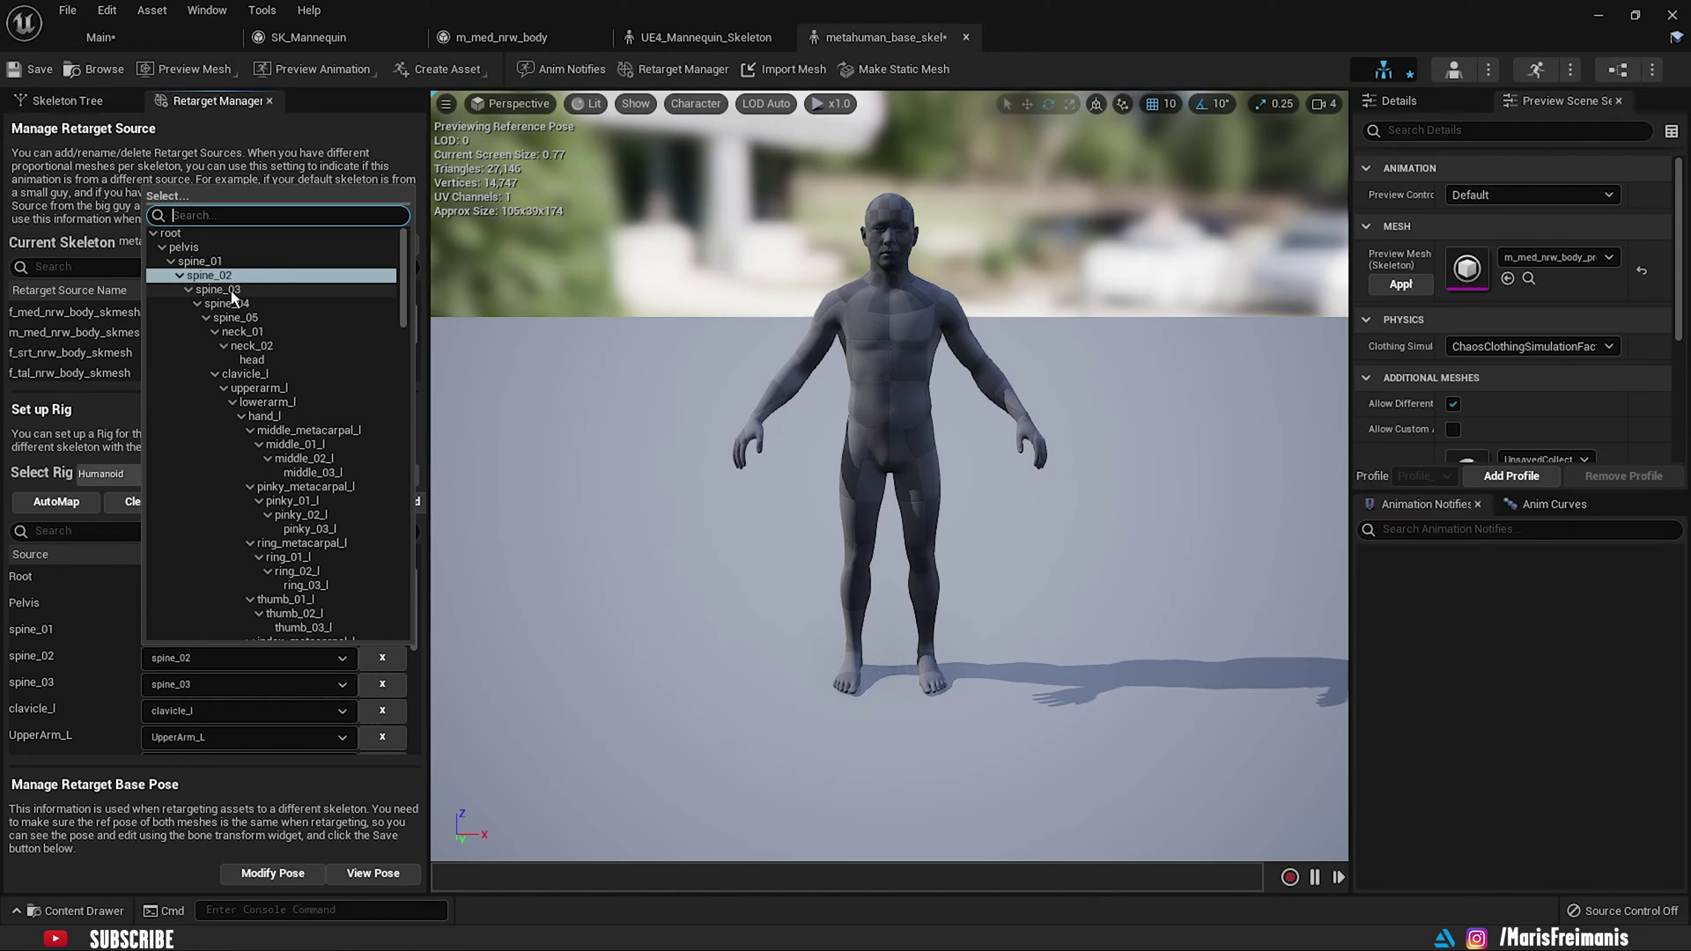
click(232, 291)
click(203, 684)
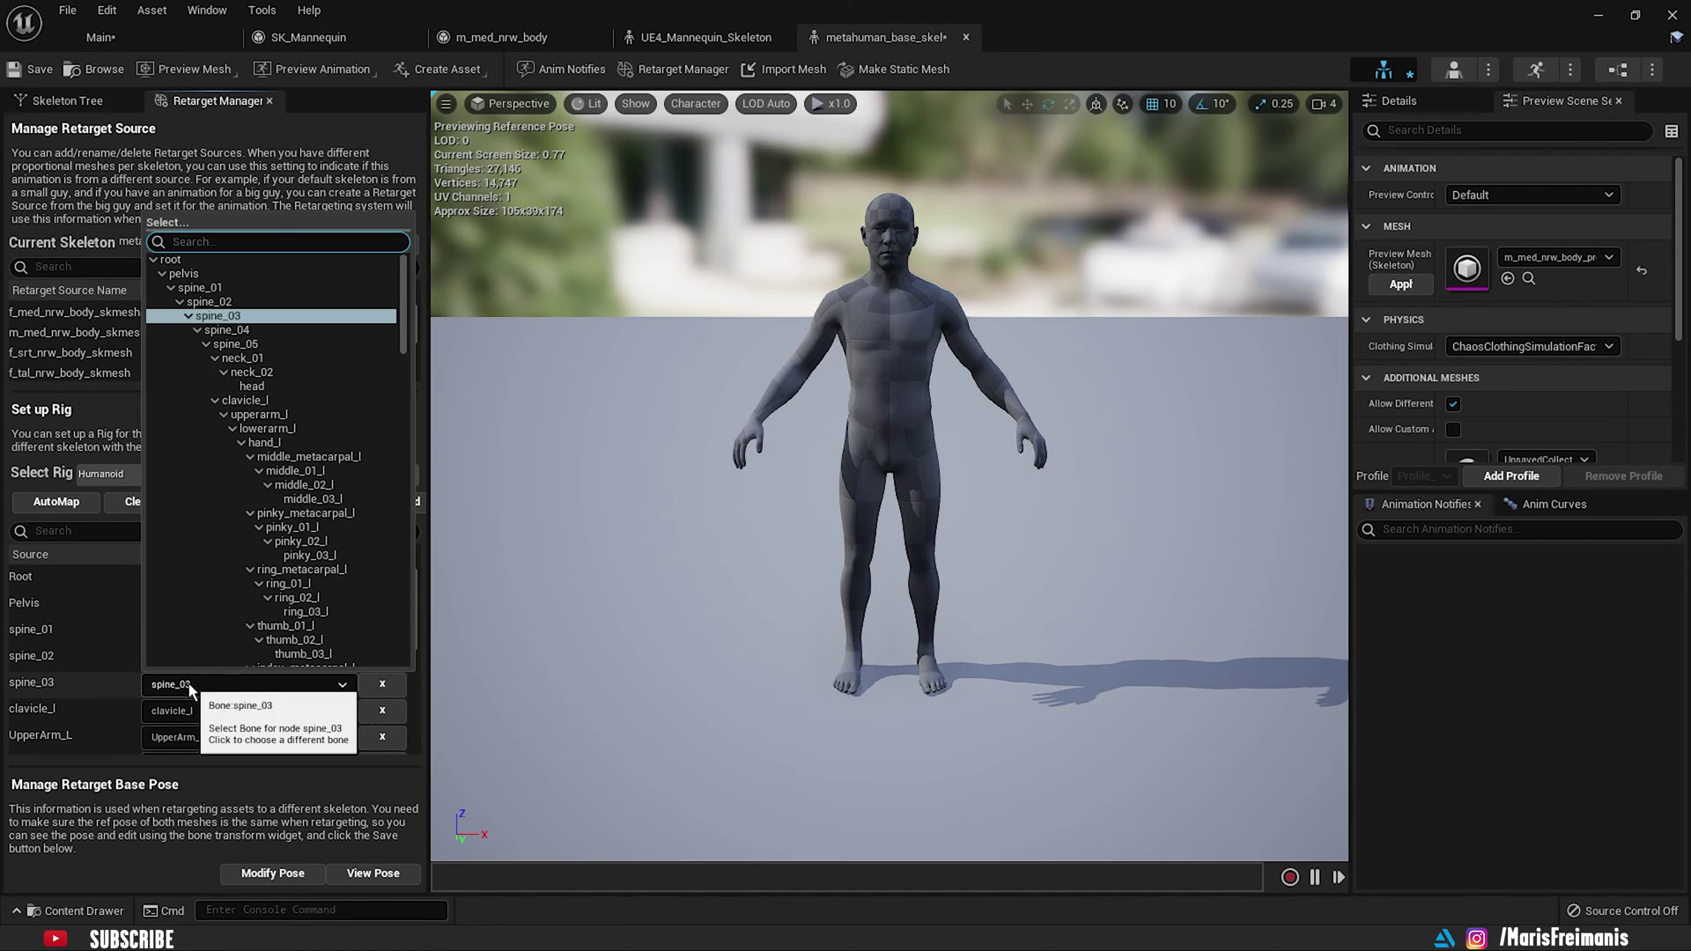
click(258, 339)
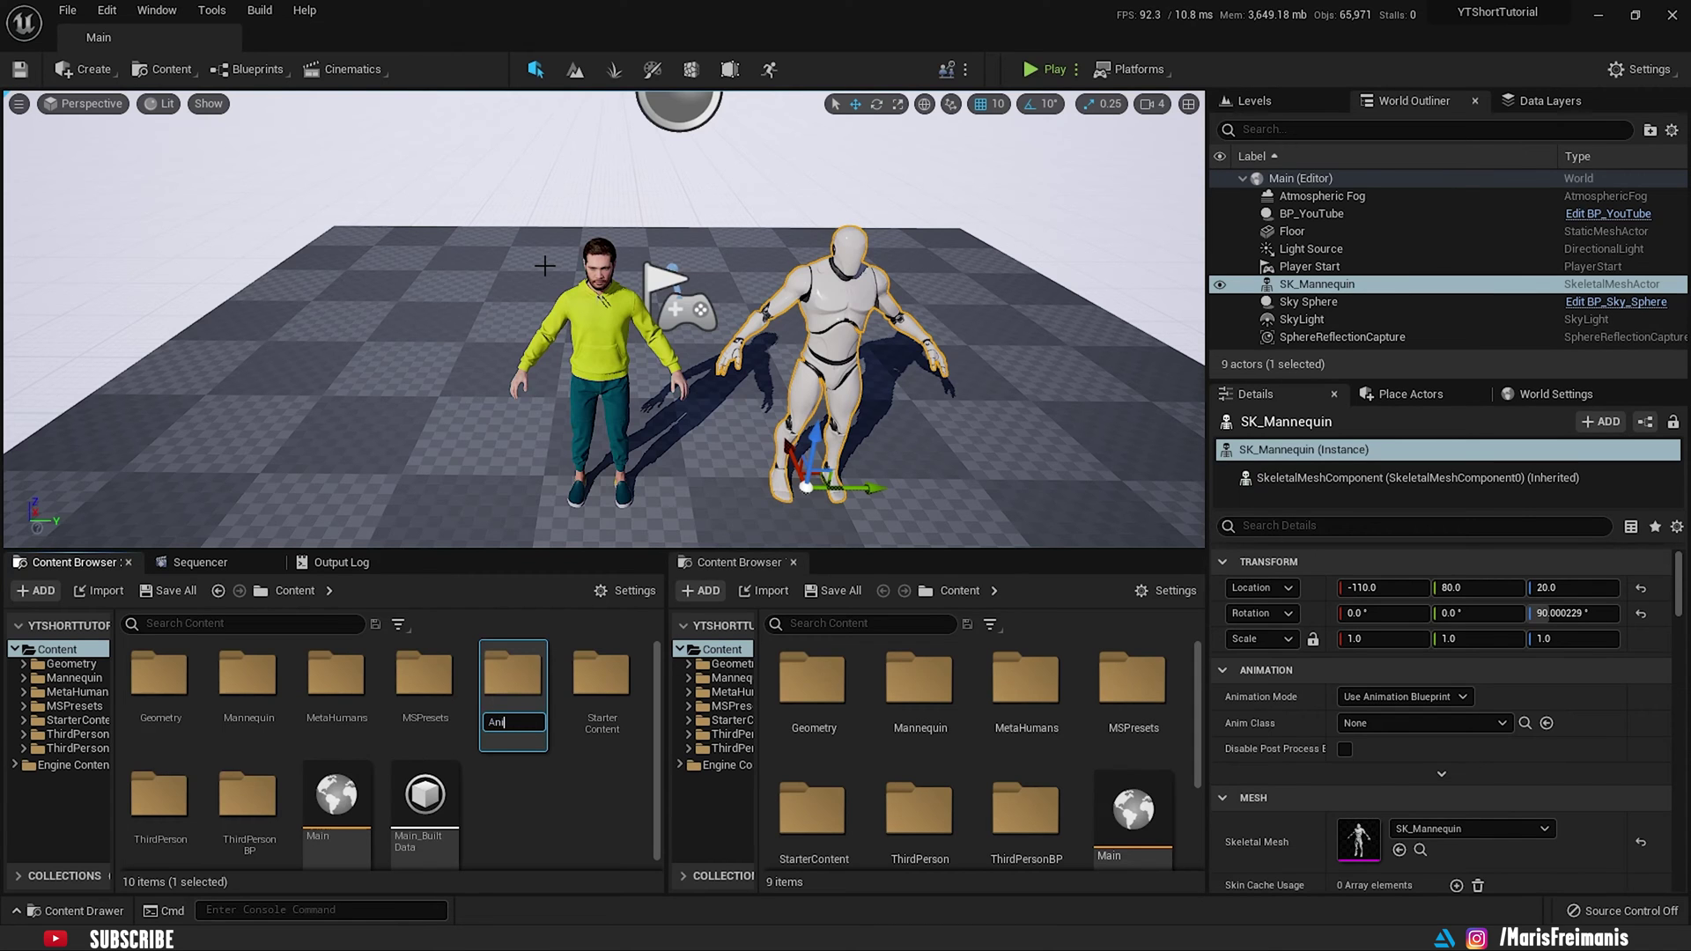
Step: Name the new folder 'Aniamtions', open it, and drag Hip Hop Dancing.fbx in from File Explorer
key(Return)
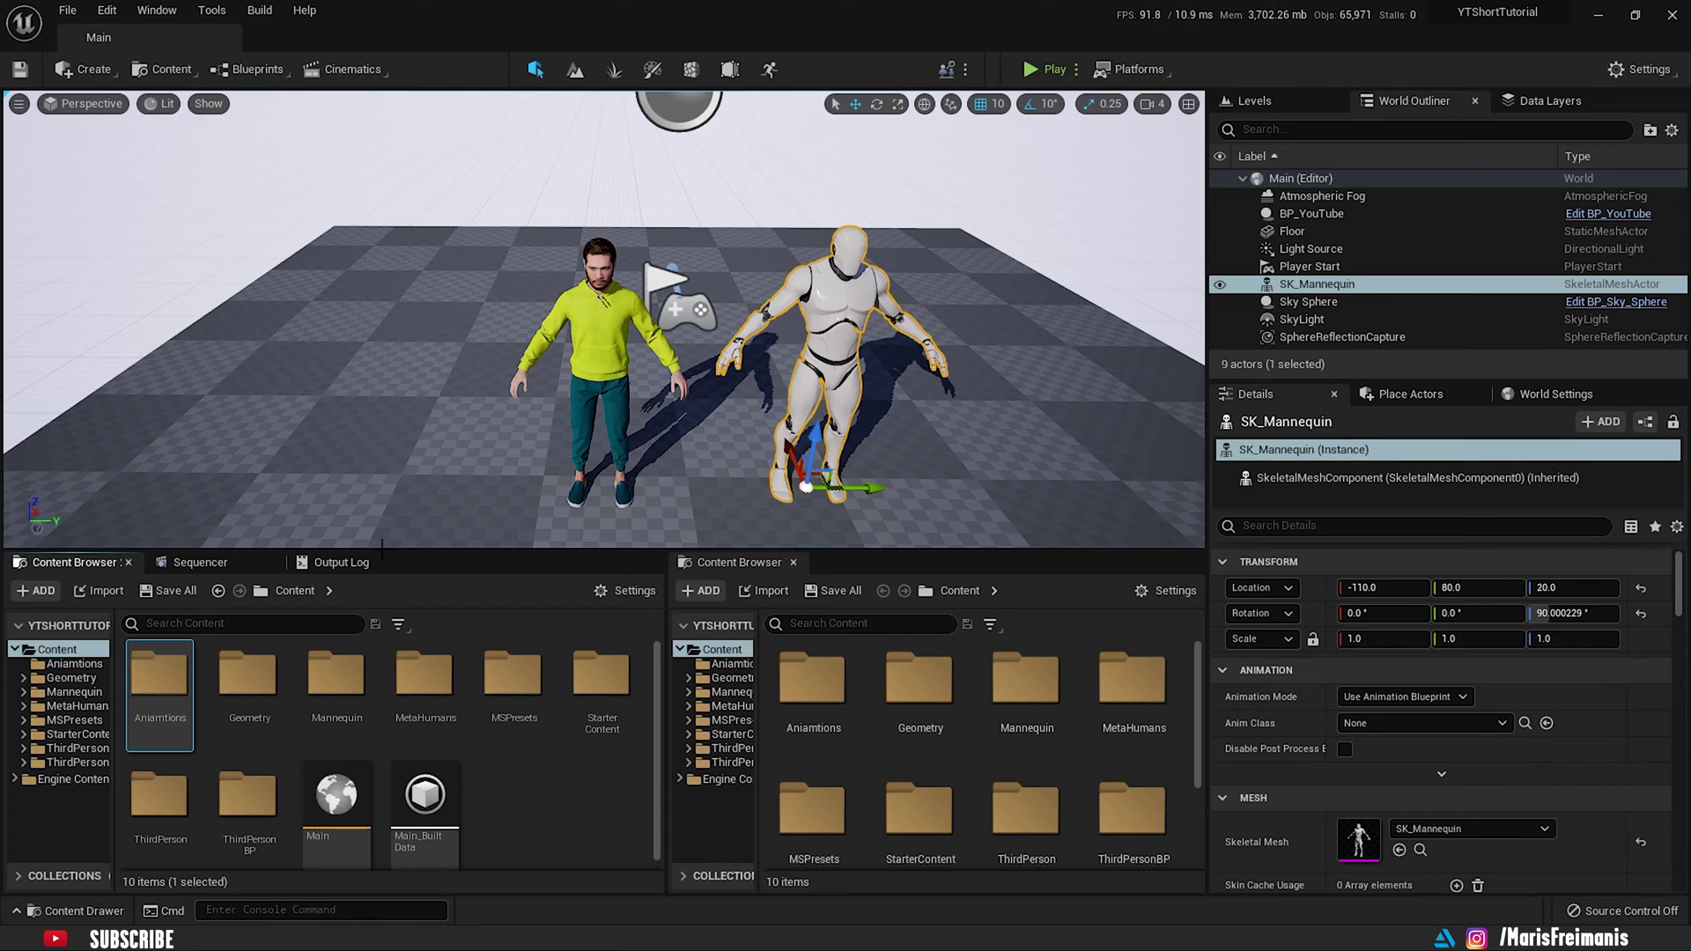
double_click(160, 683)
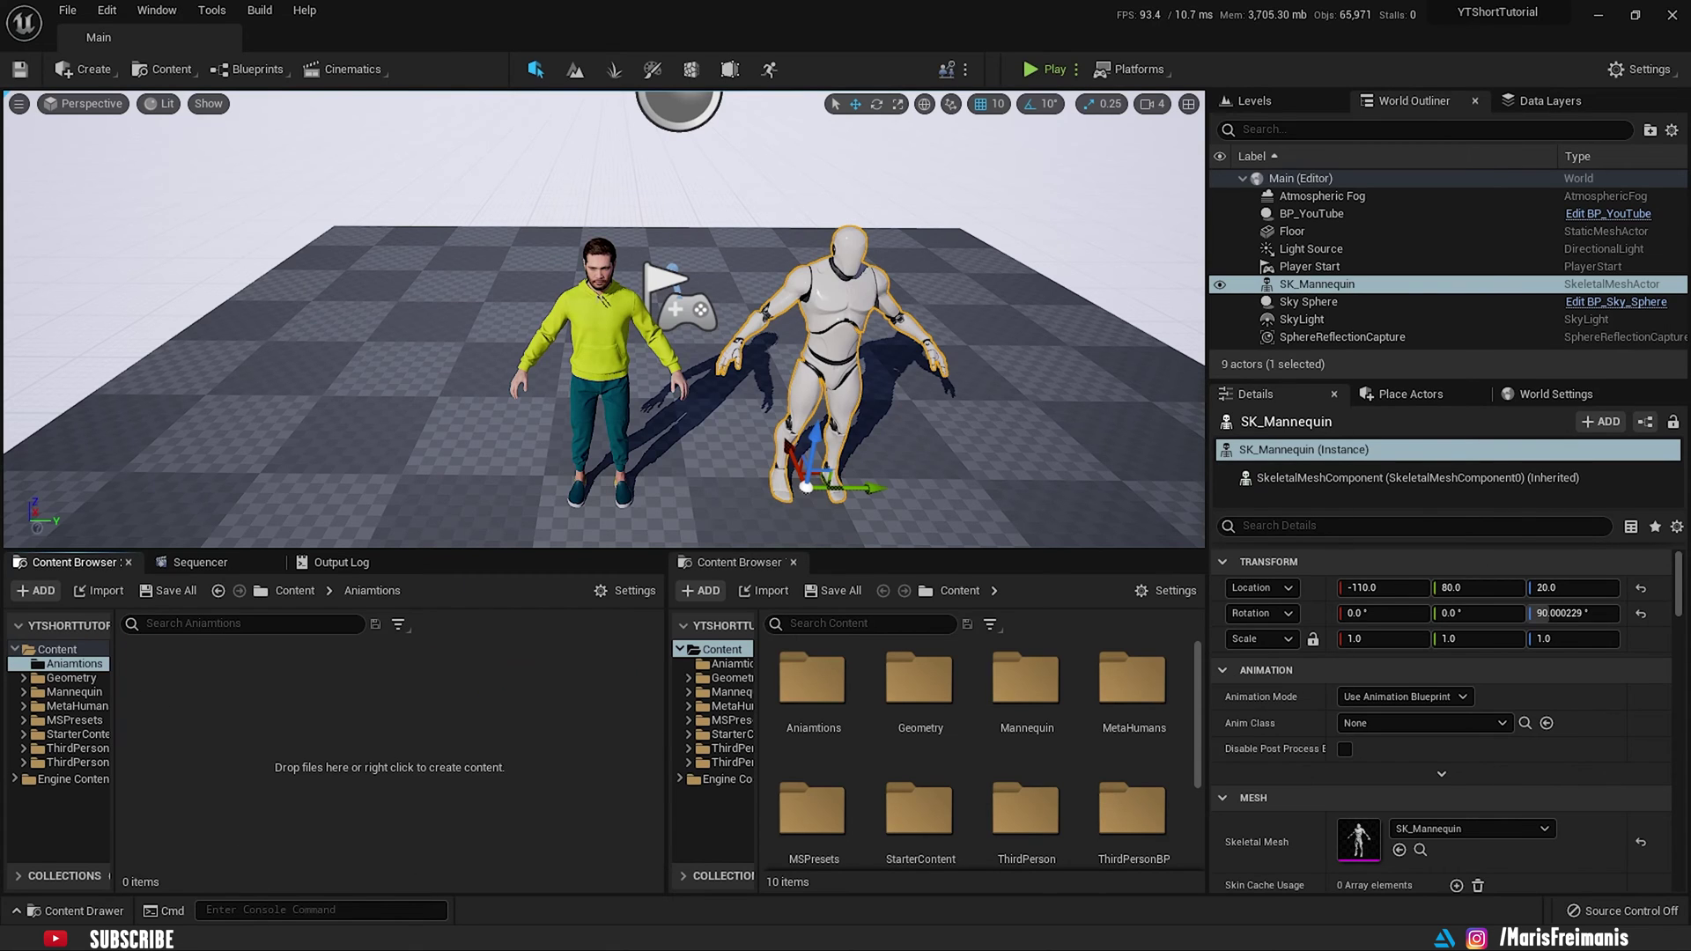
key(alt+Tab)
click(828, 393)
click(774, 352)
drag(793, 347, 403, 700)
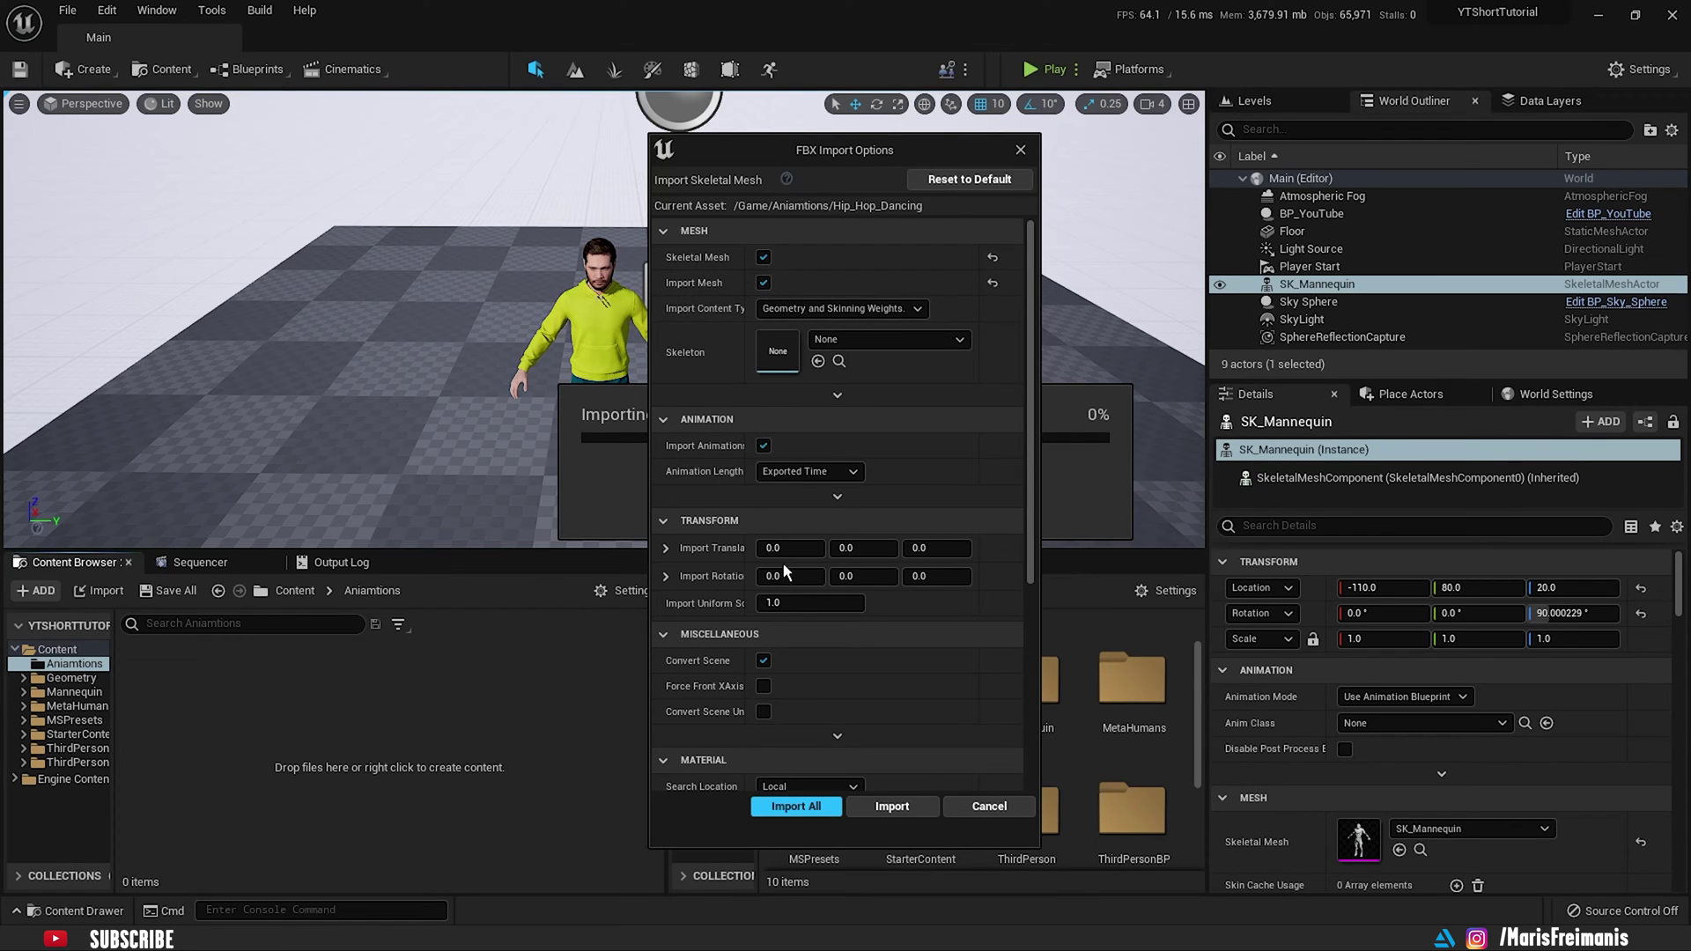
Step: Import all Hip Hop Dancing assets, turn the placed dancer to Z 90°, and open the Hip_Hop_Dancing mesh
click(796, 807)
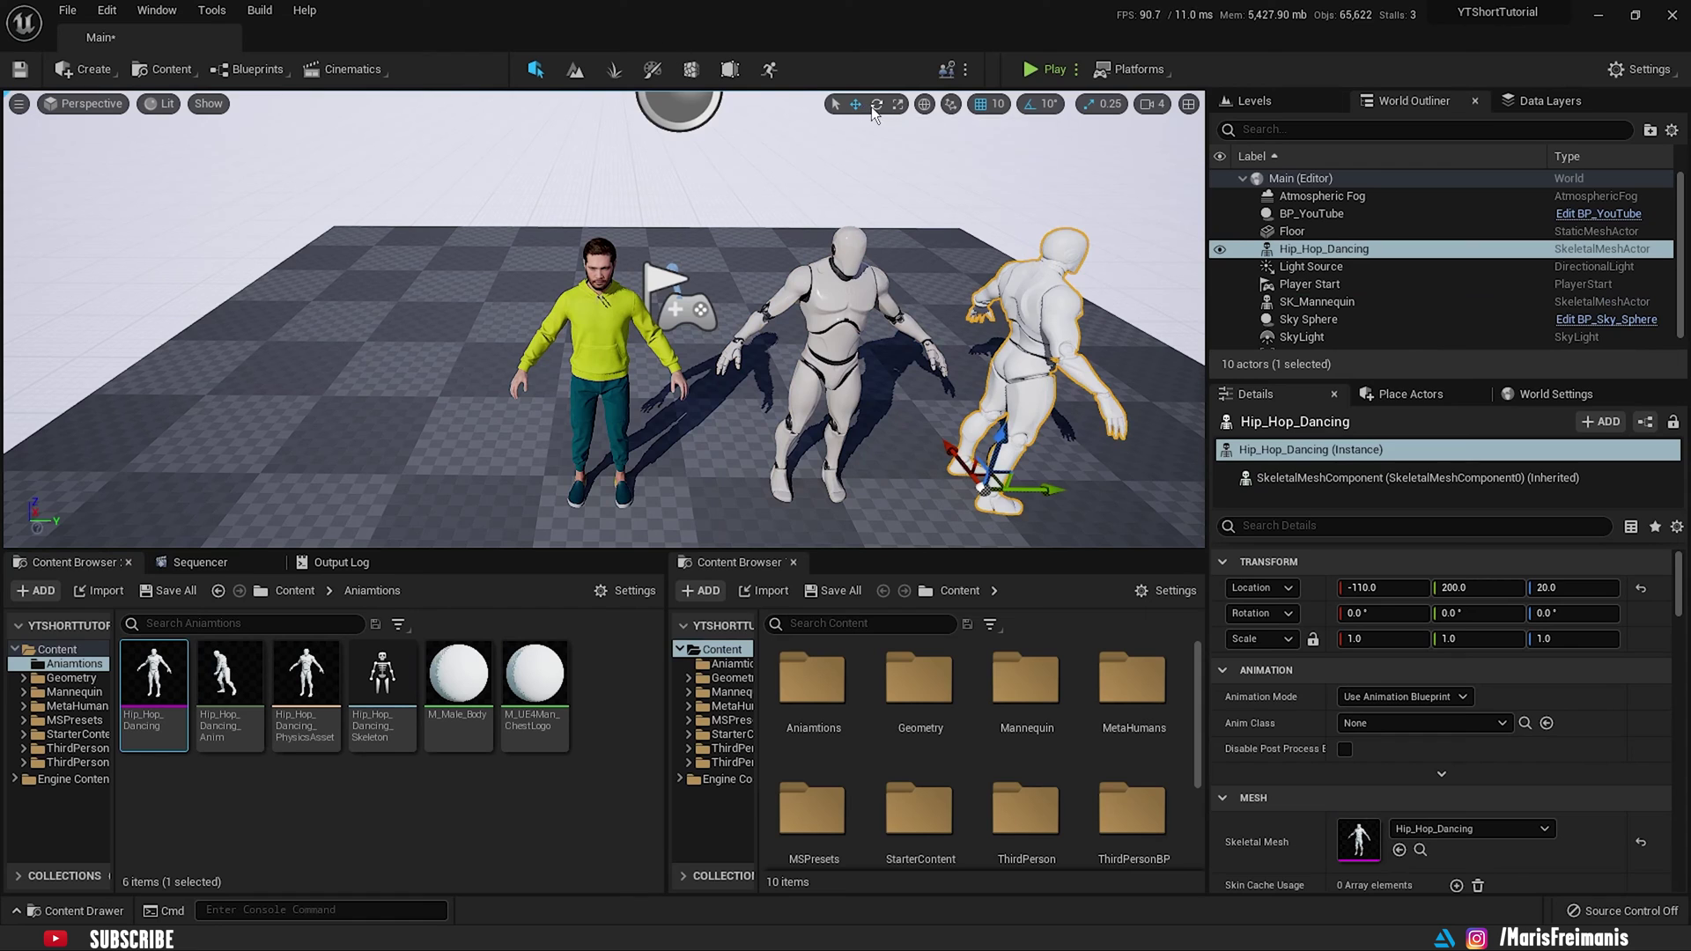
drag(987, 540, 1092, 524)
right_drag(617, 352, 682, 346)
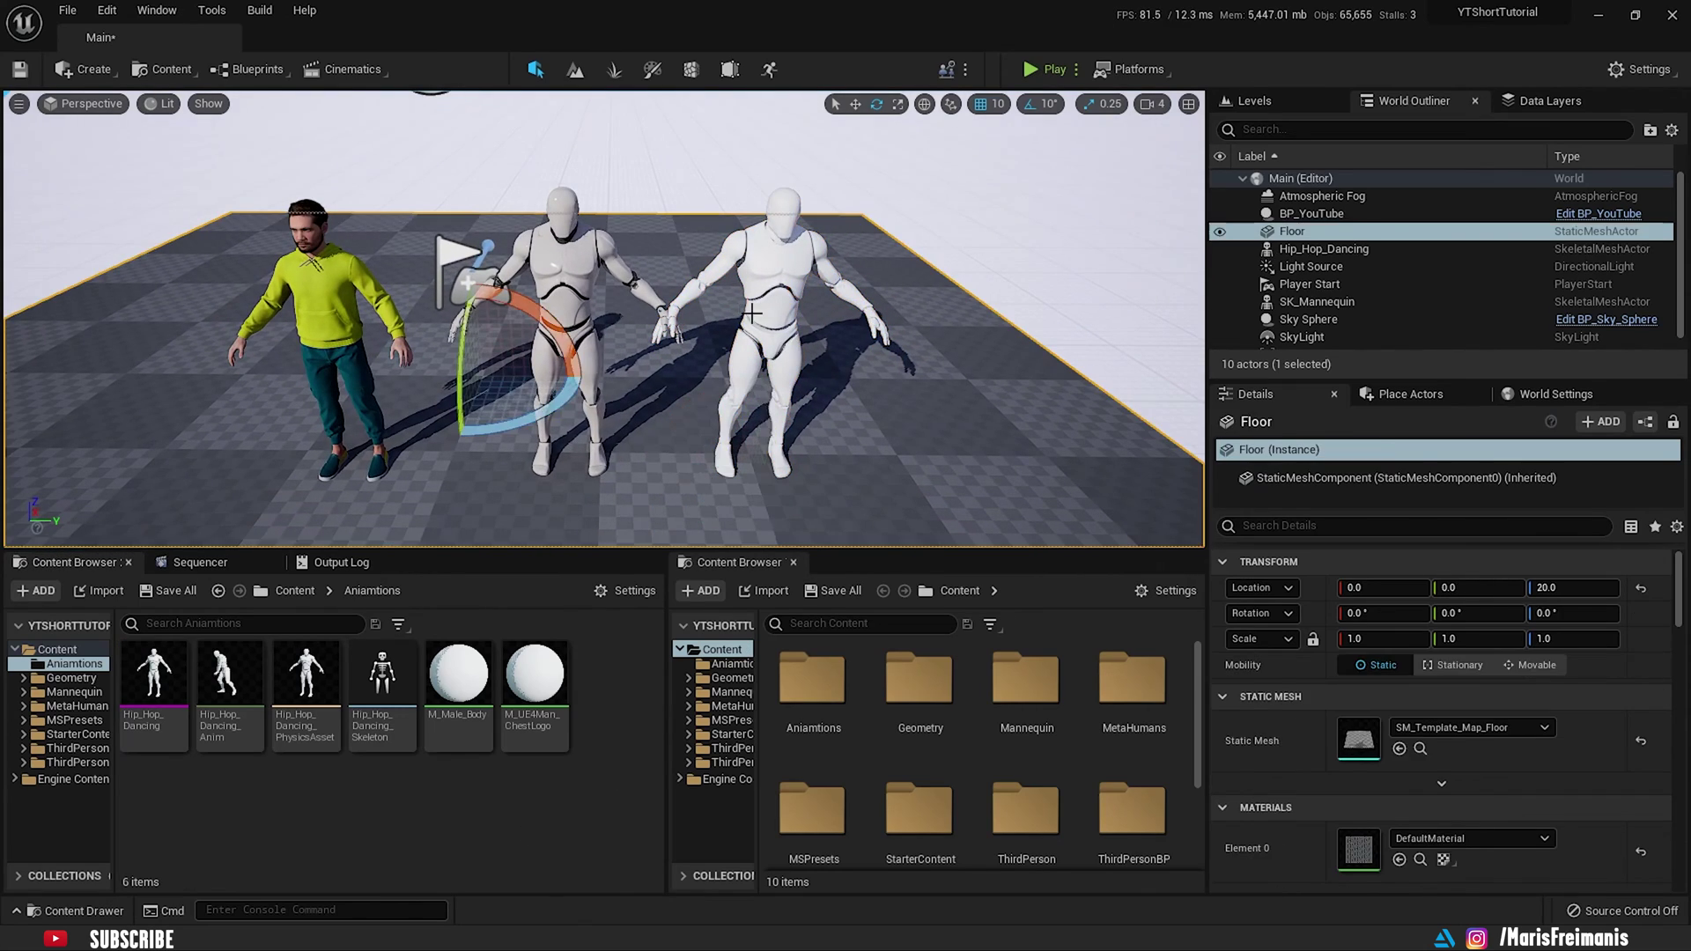
double_click(158, 695)
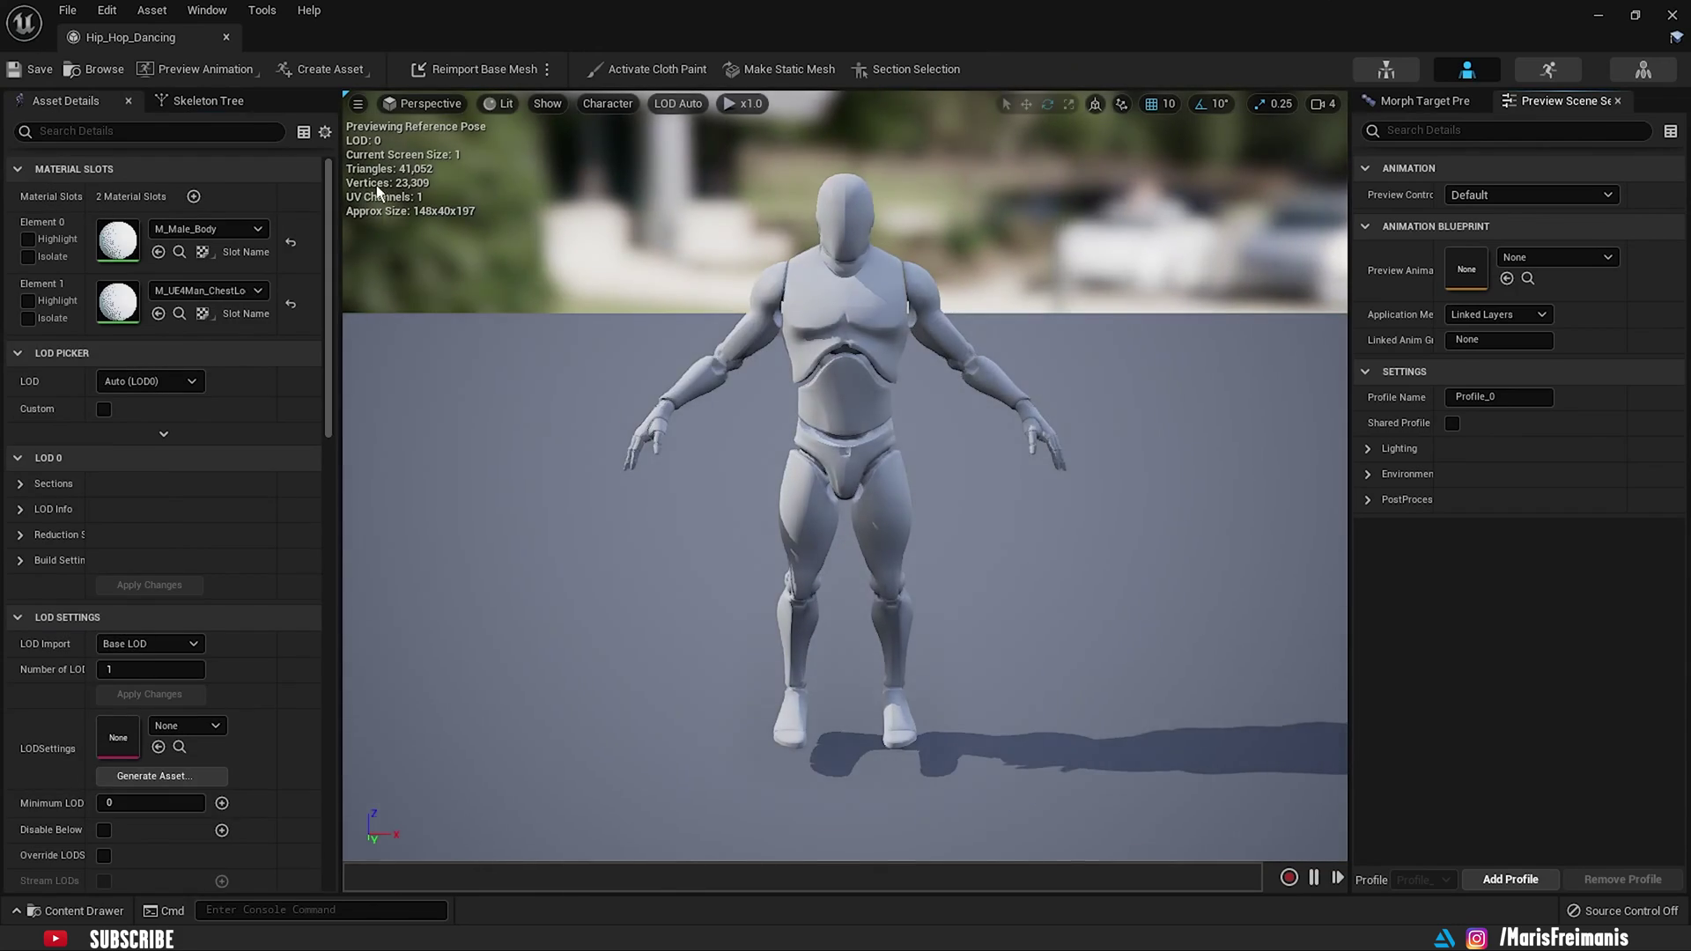
Step: Assign the Humanoid rig to Hip_Hop_Dancing_Skeleton in the Retarget Manager
click(1386, 71)
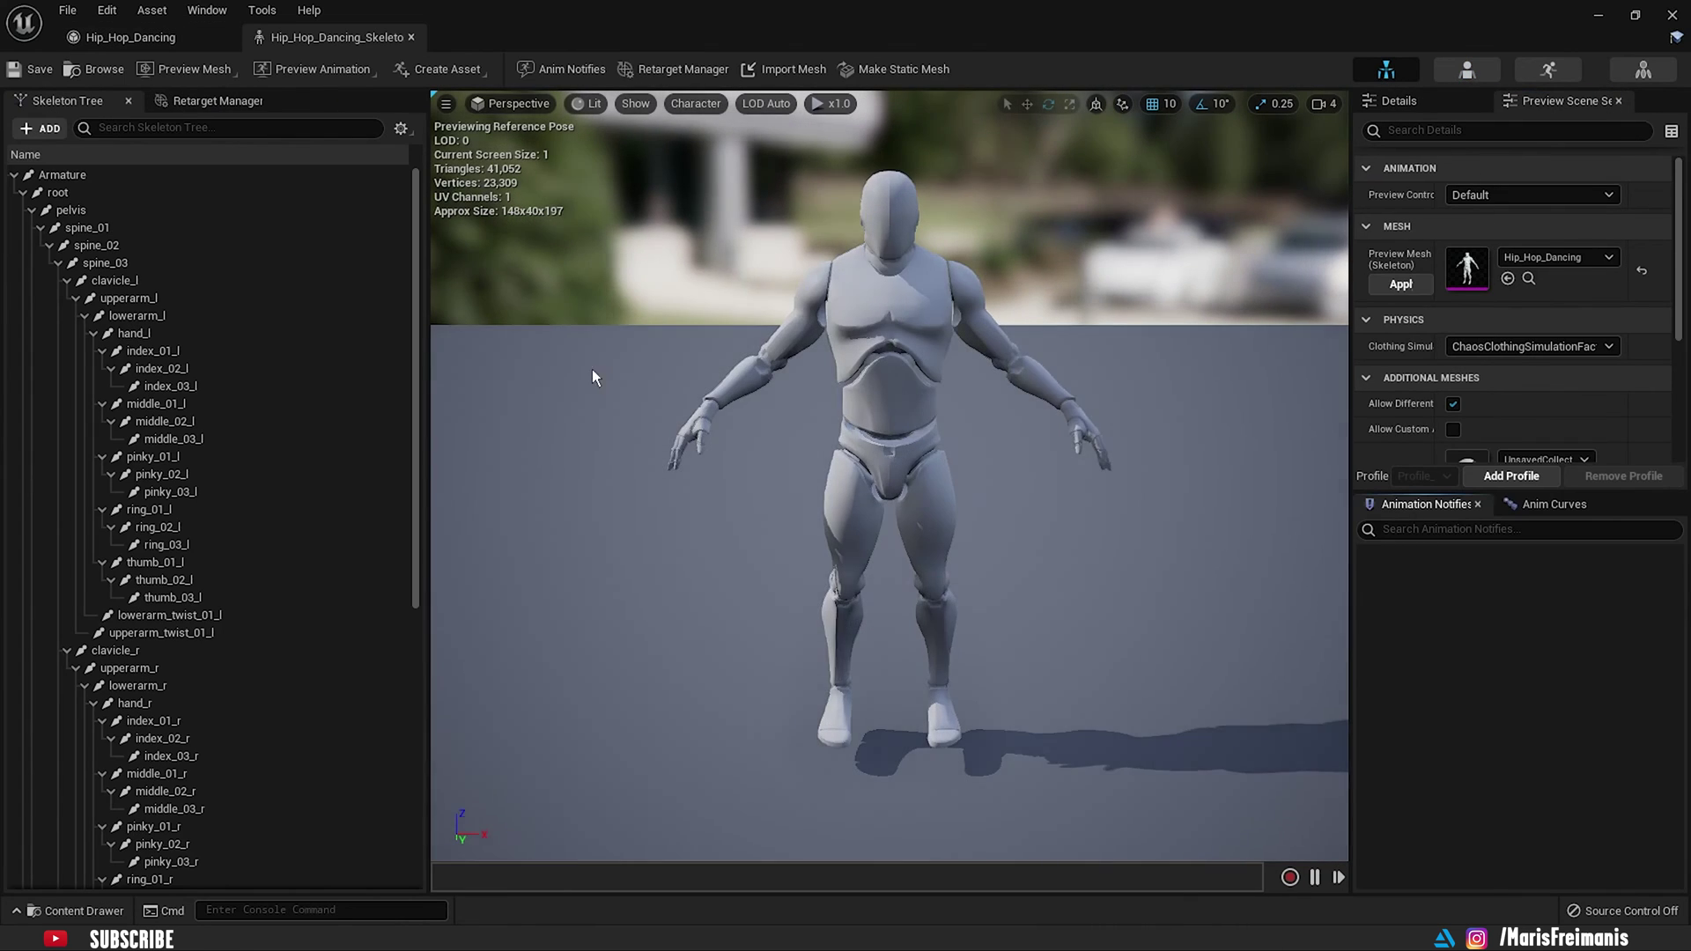
click(182, 106)
click(189, 473)
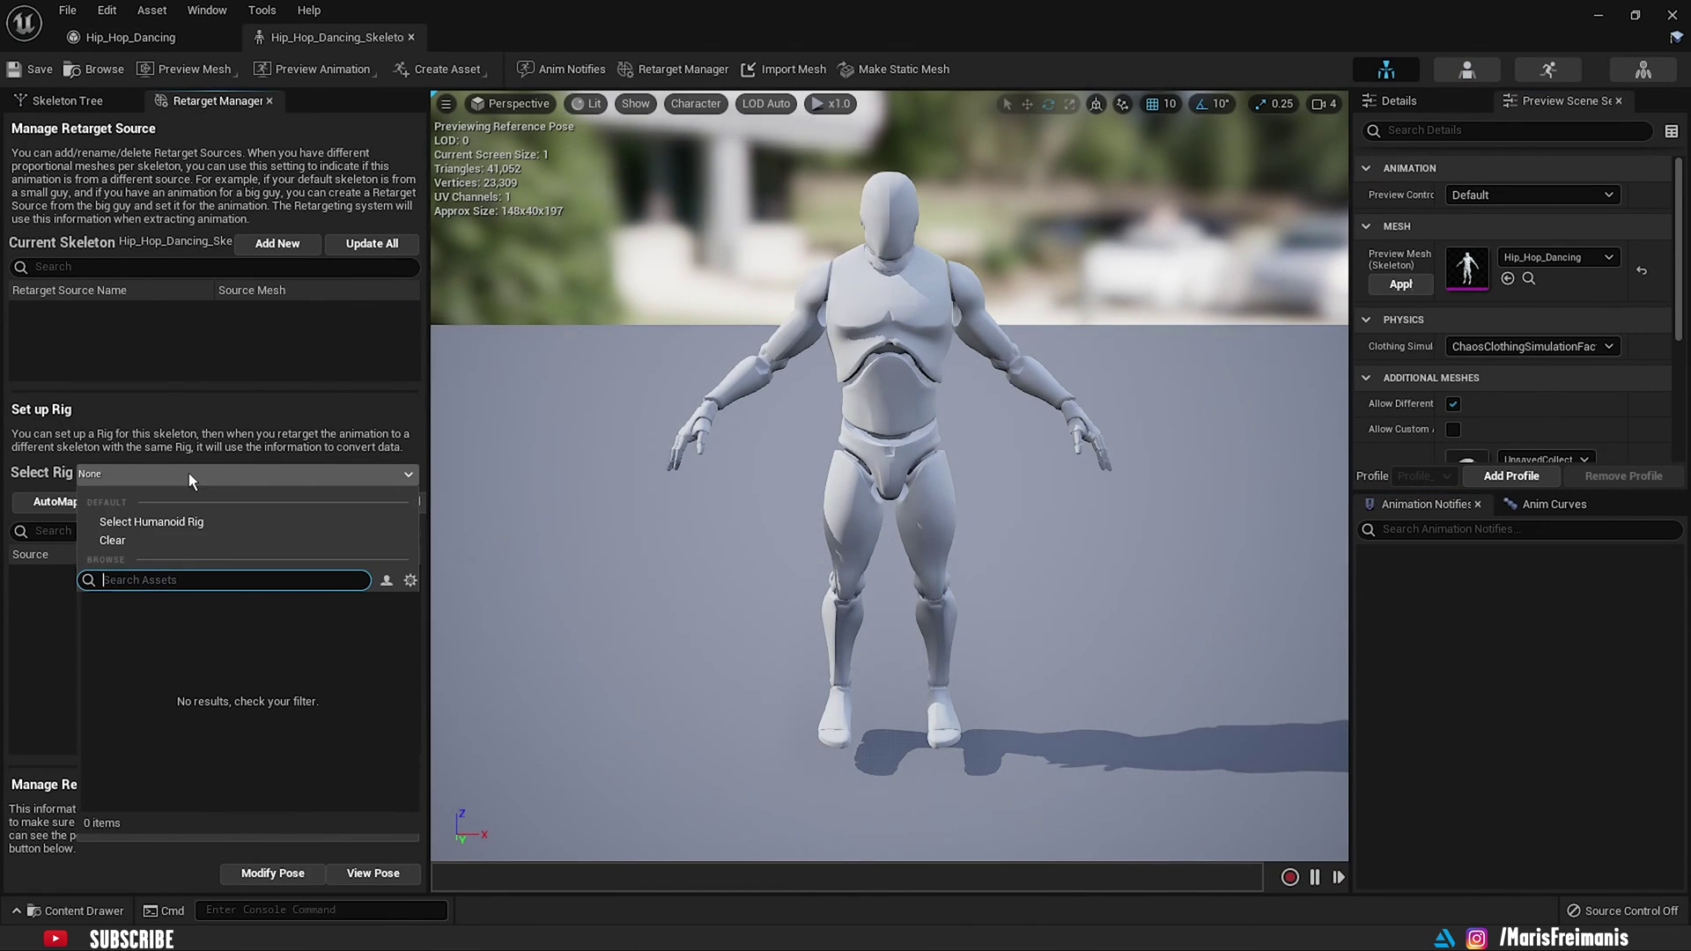
click(178, 523)
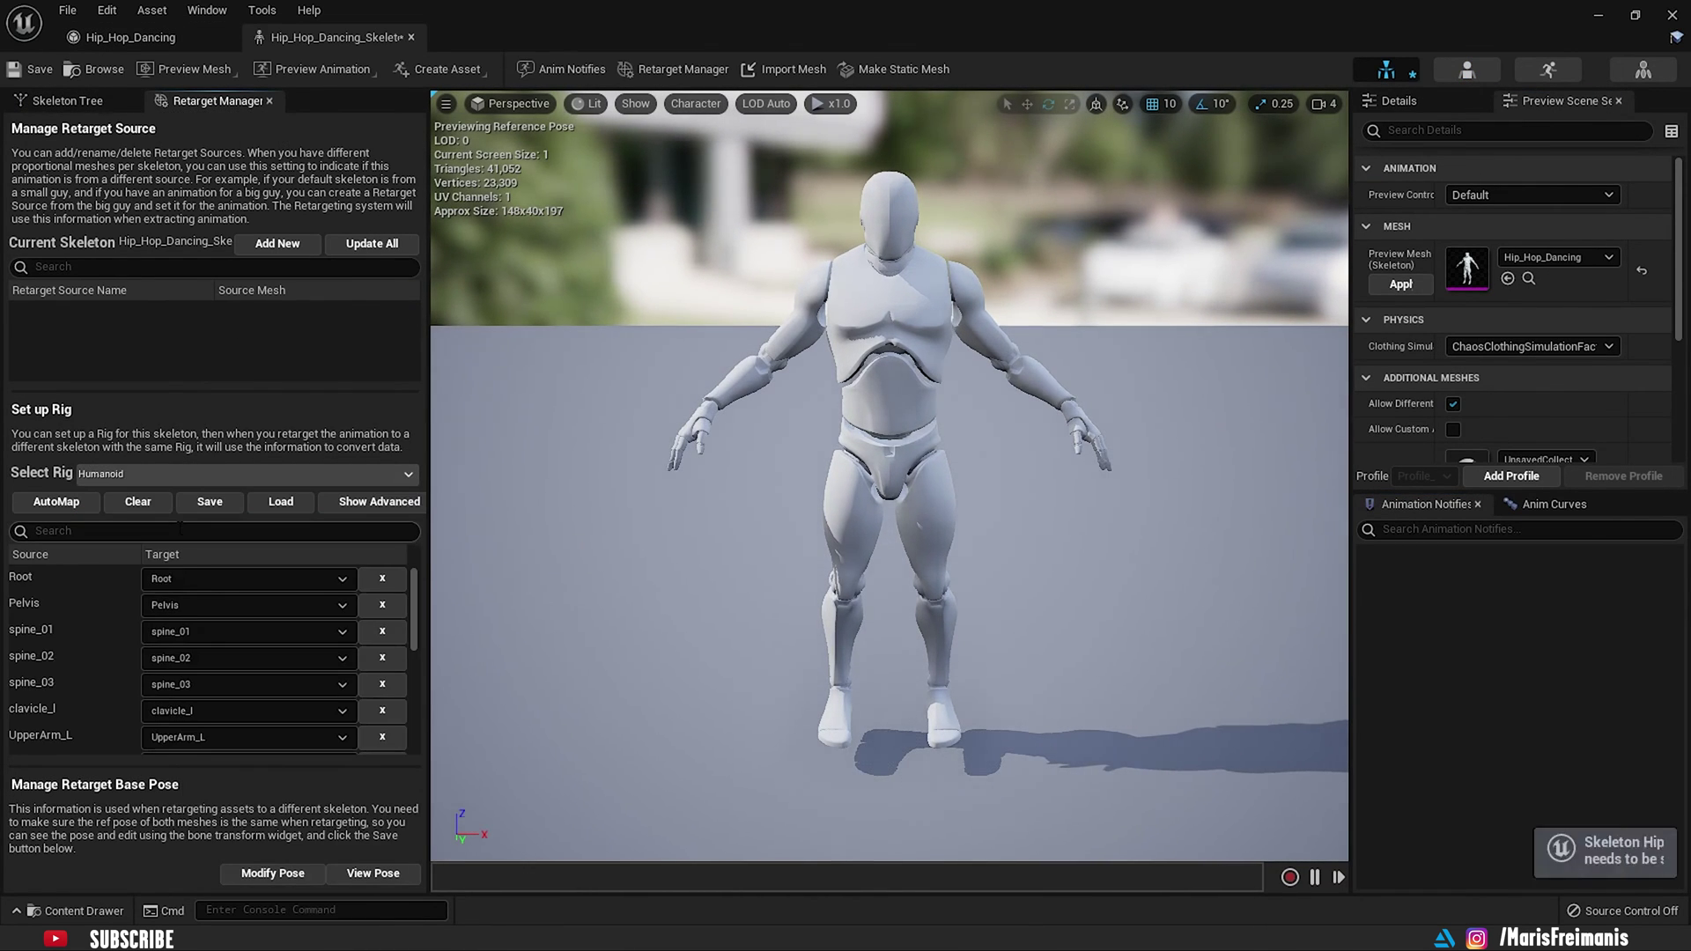
Step: Show retargeting options and set pelvis, ik_foot_root and ik_hand_root translation retargeting to Skeleton
click(67, 101)
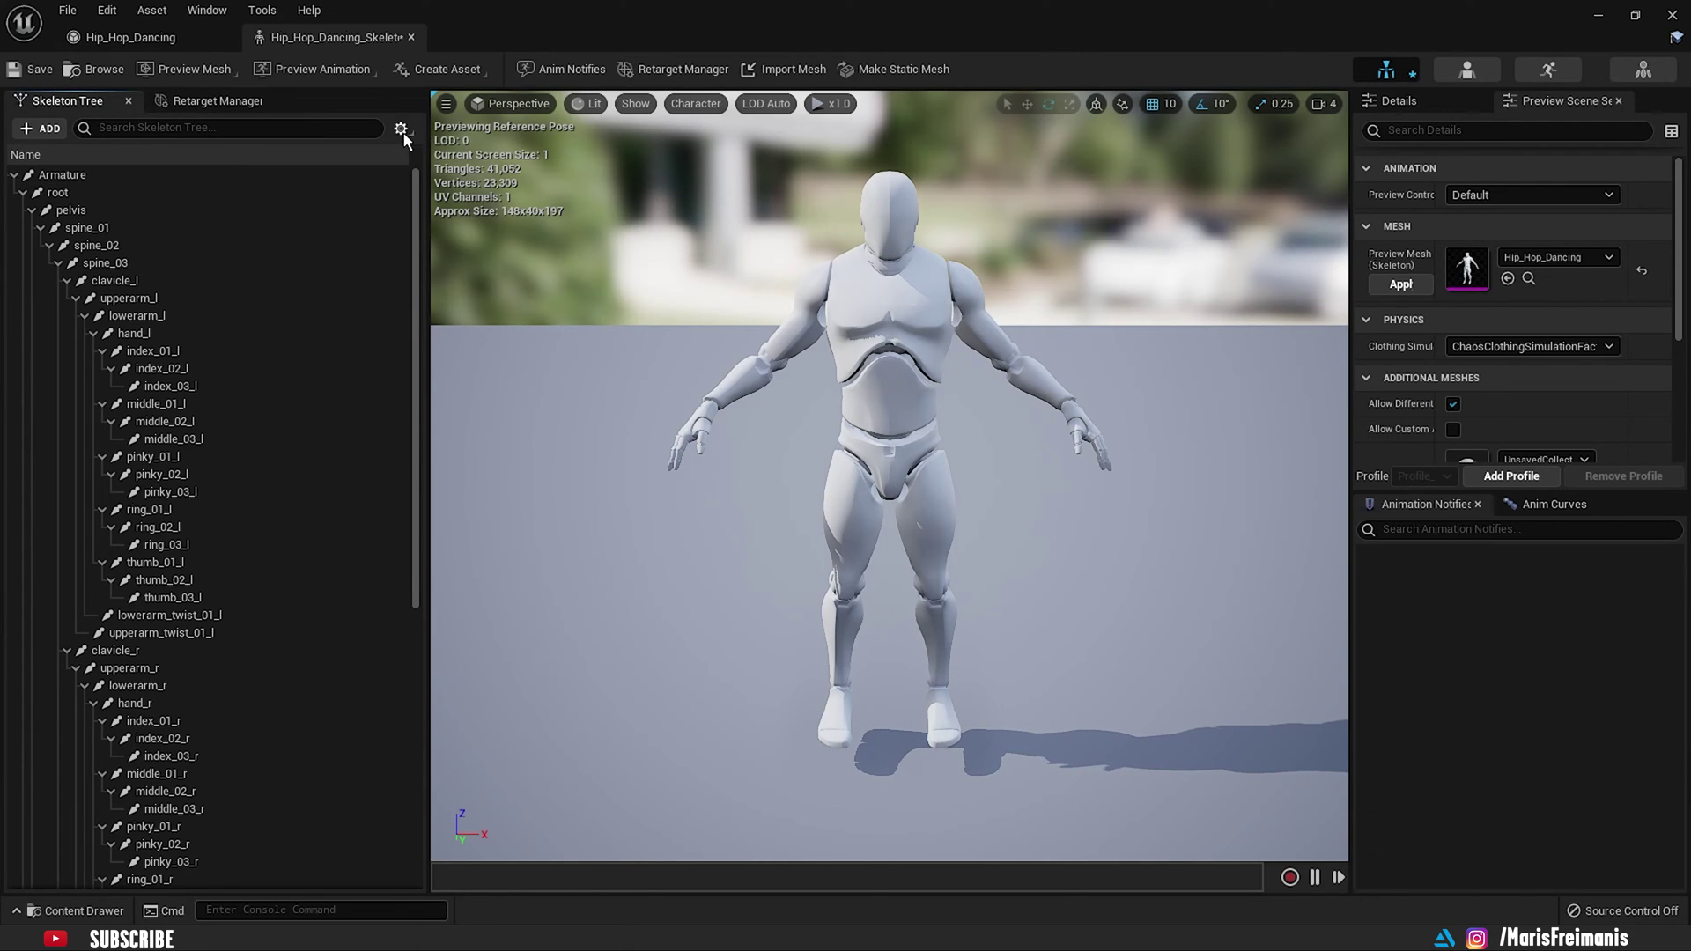
click(402, 132)
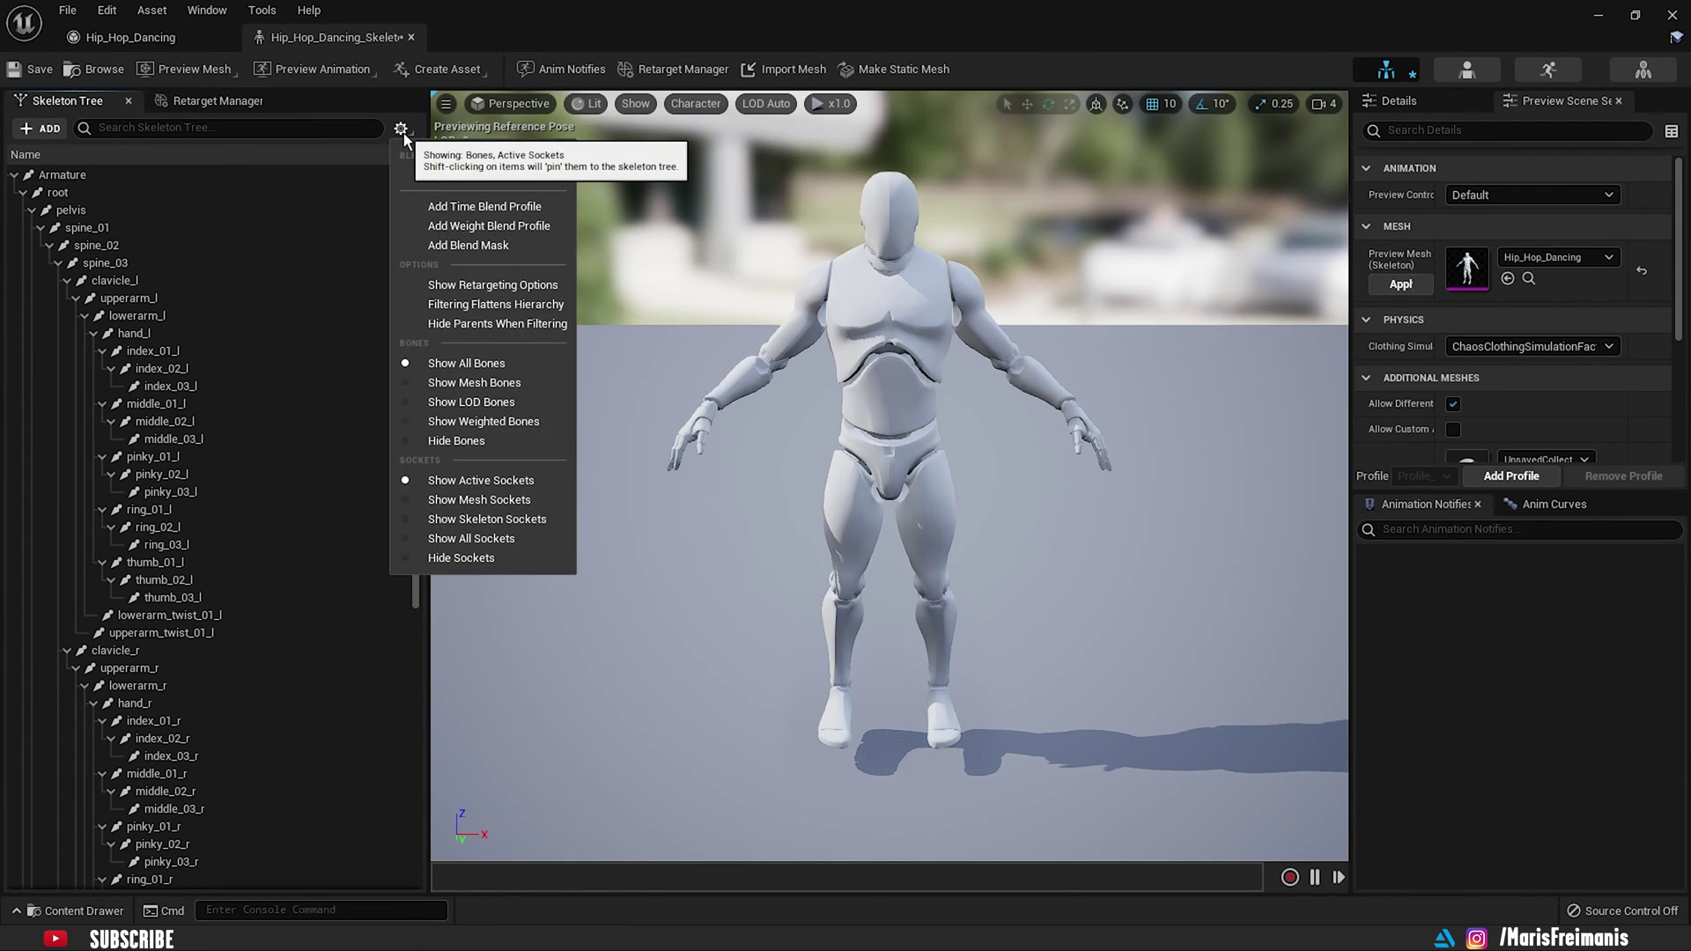
click(514, 284)
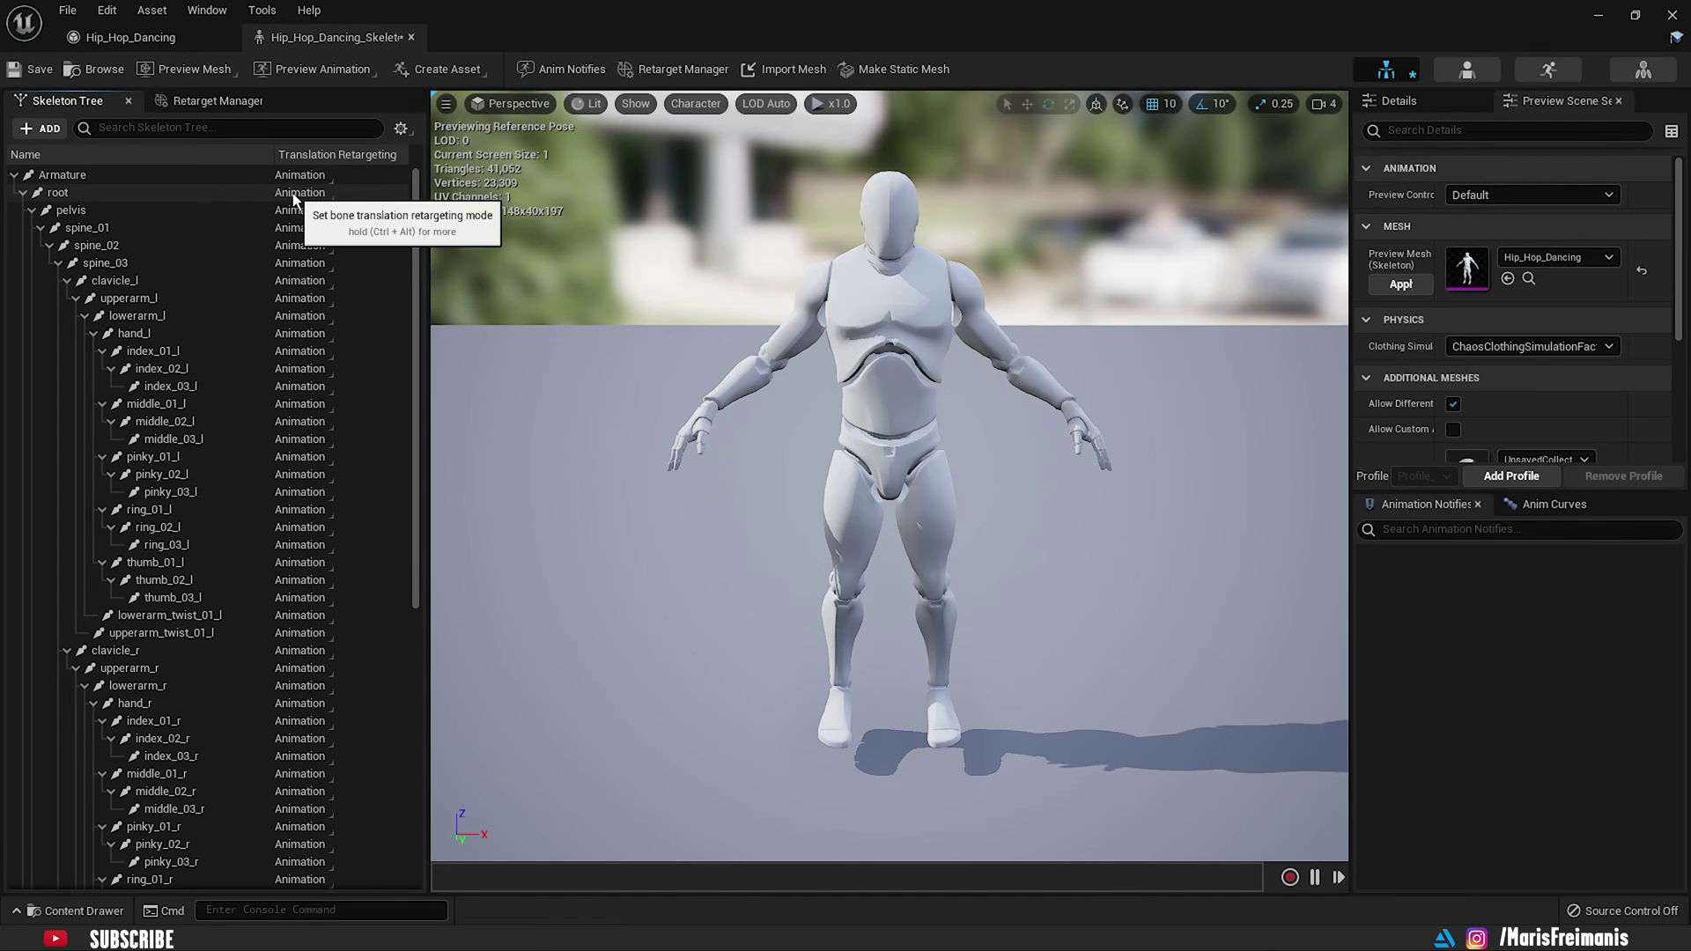
click(30, 213)
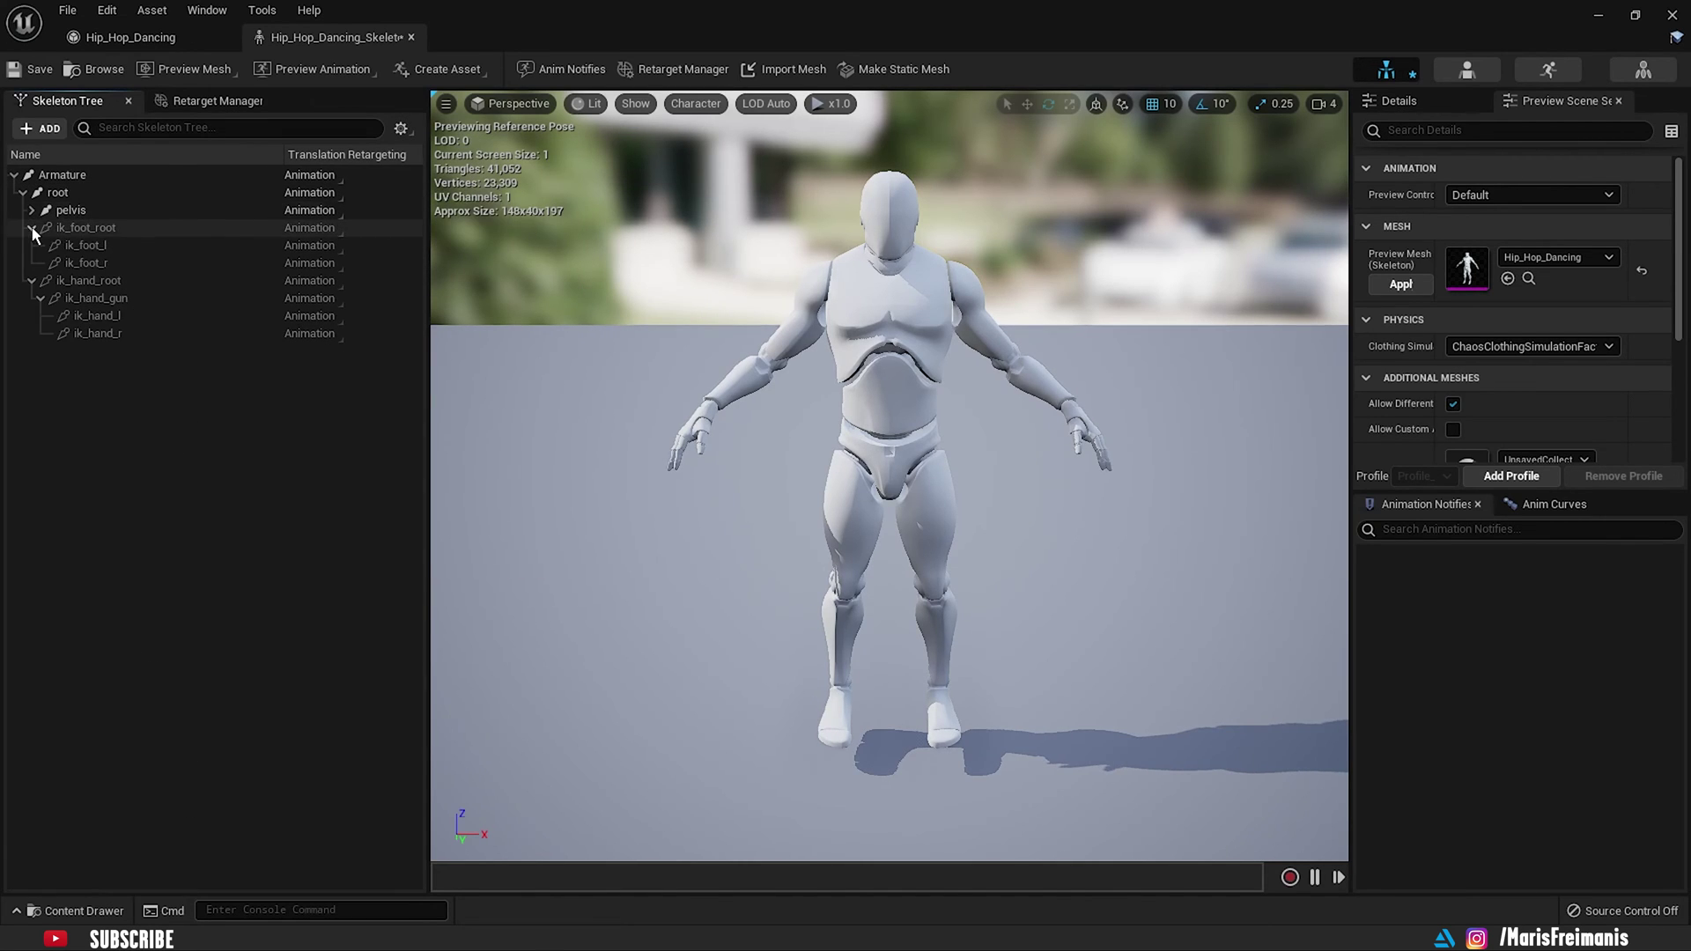
click(64, 211)
right_click(64, 214)
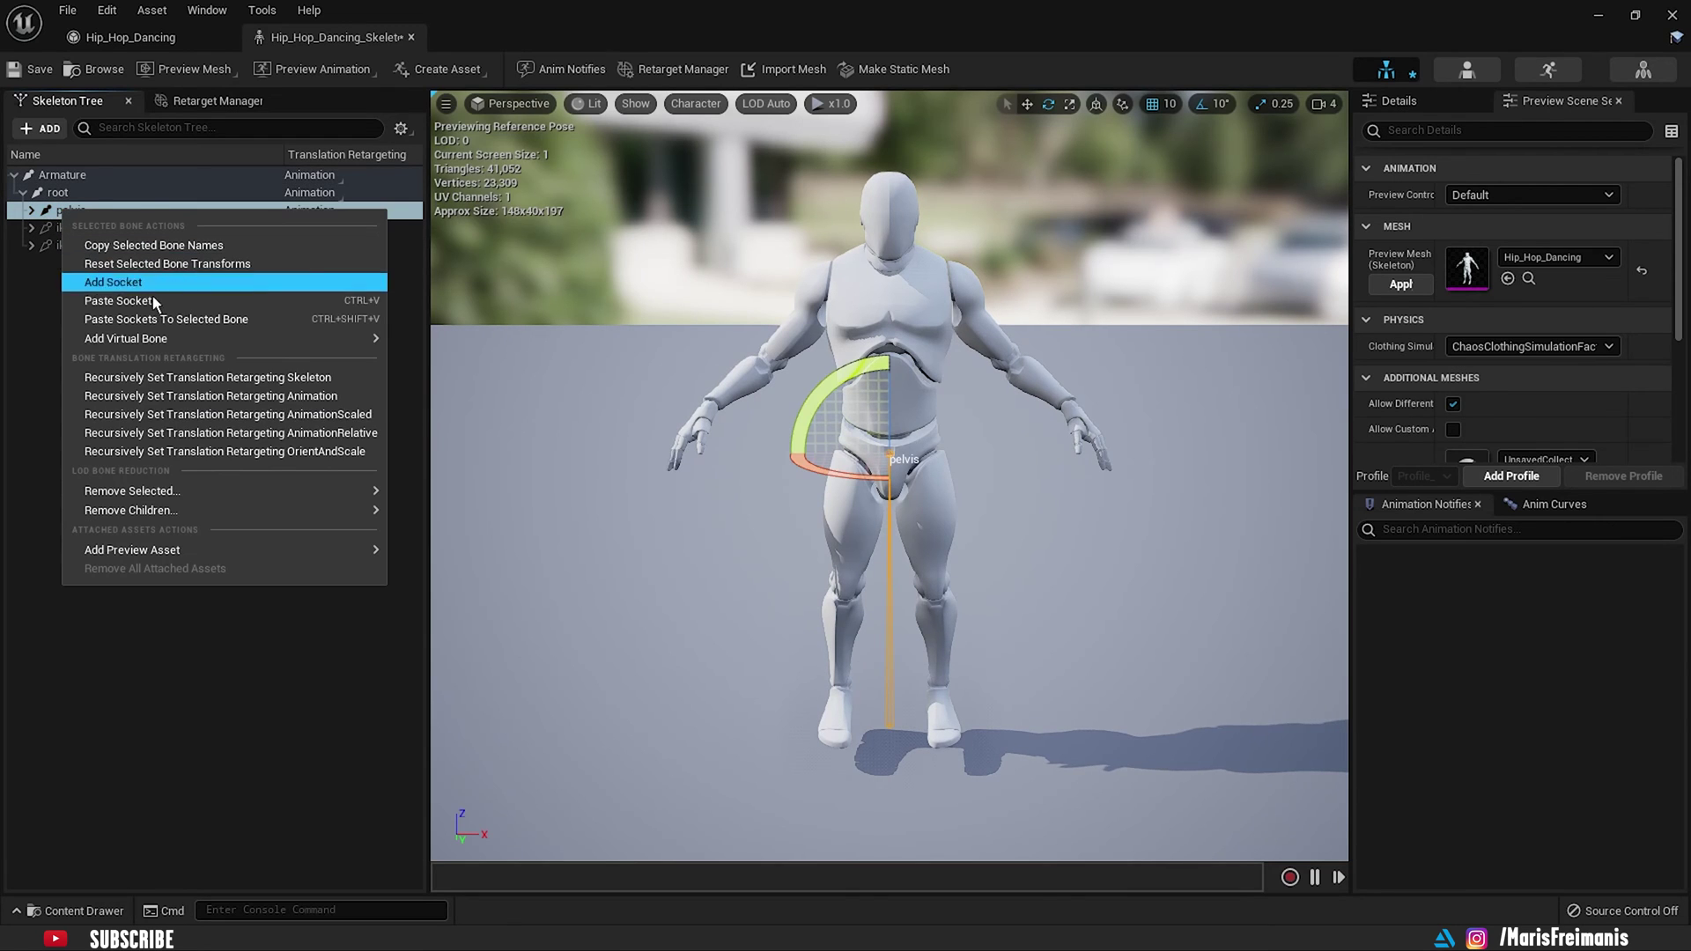
click(270, 379)
right_click(92, 230)
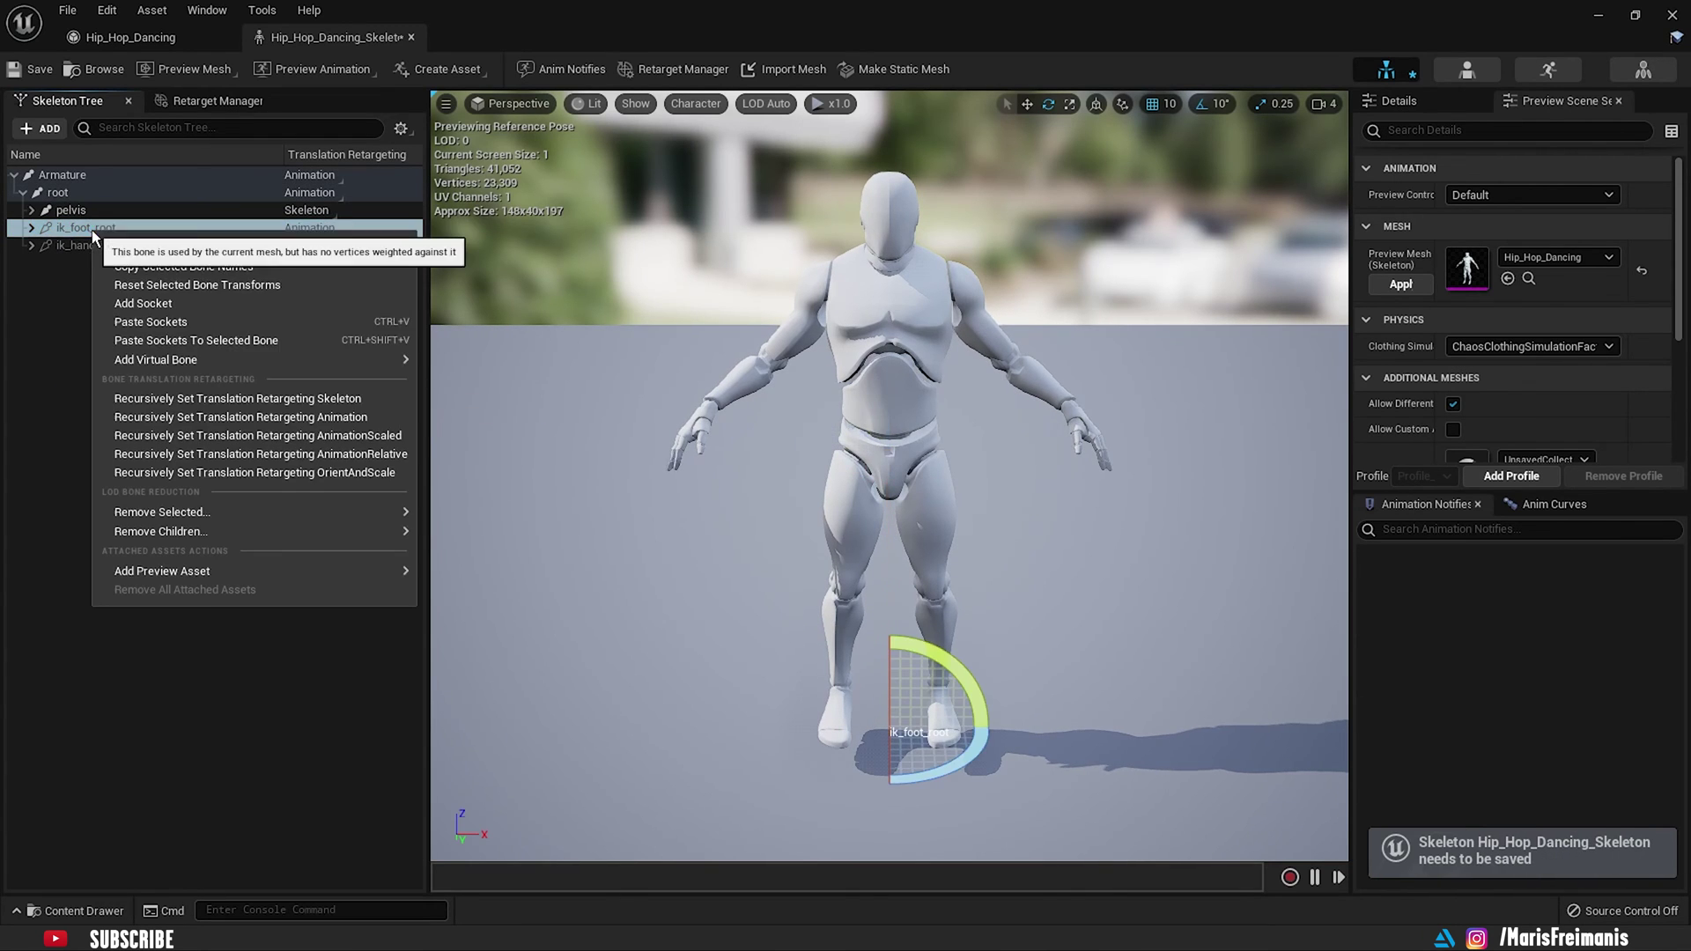
click(189, 398)
right_click(99, 242)
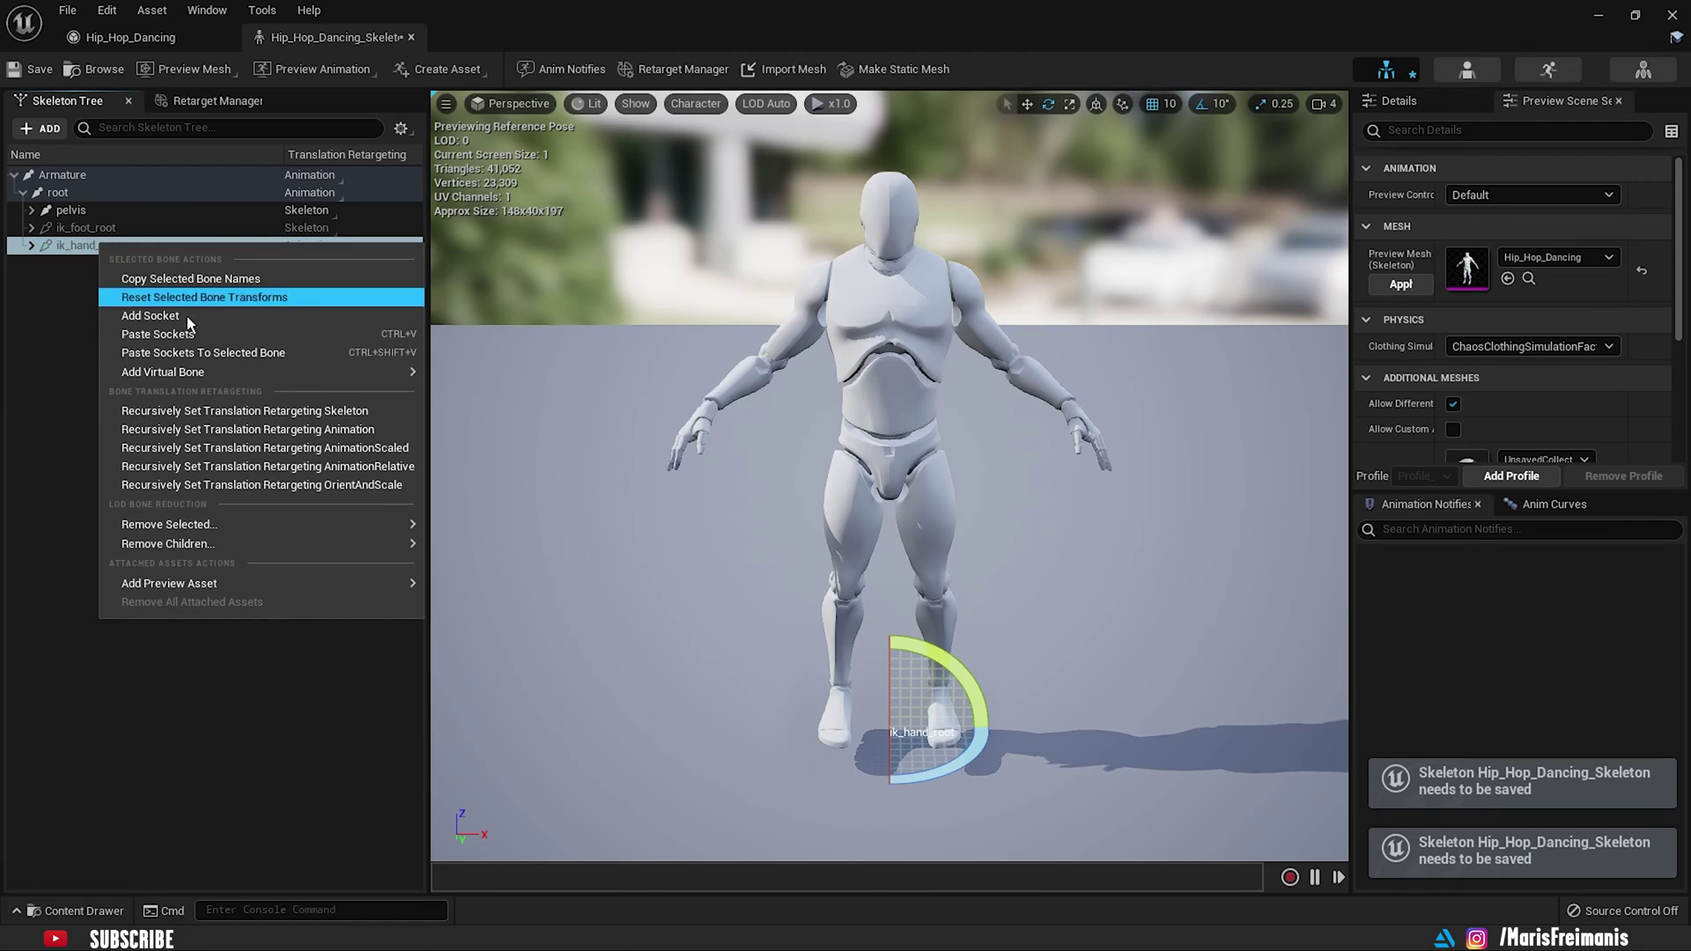
click(241, 419)
Step: Check the bone hierarchy, then save Hip_Hop_Dancing_Skeleton and close the skeleton editor
click(32, 229)
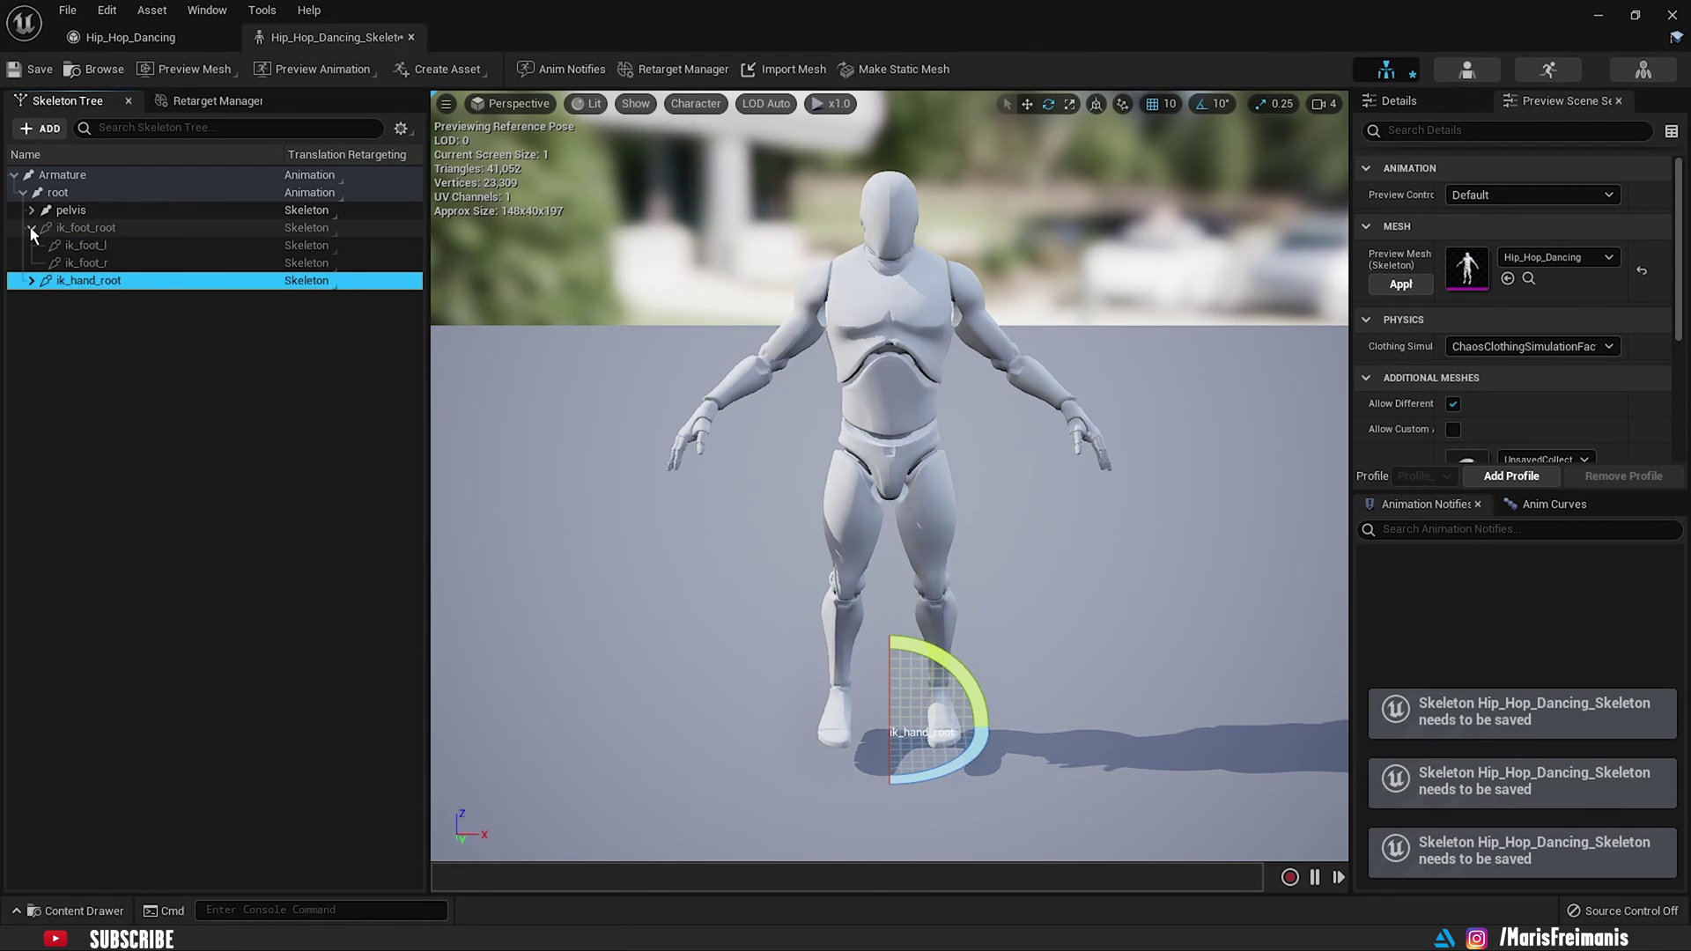
click(30, 229)
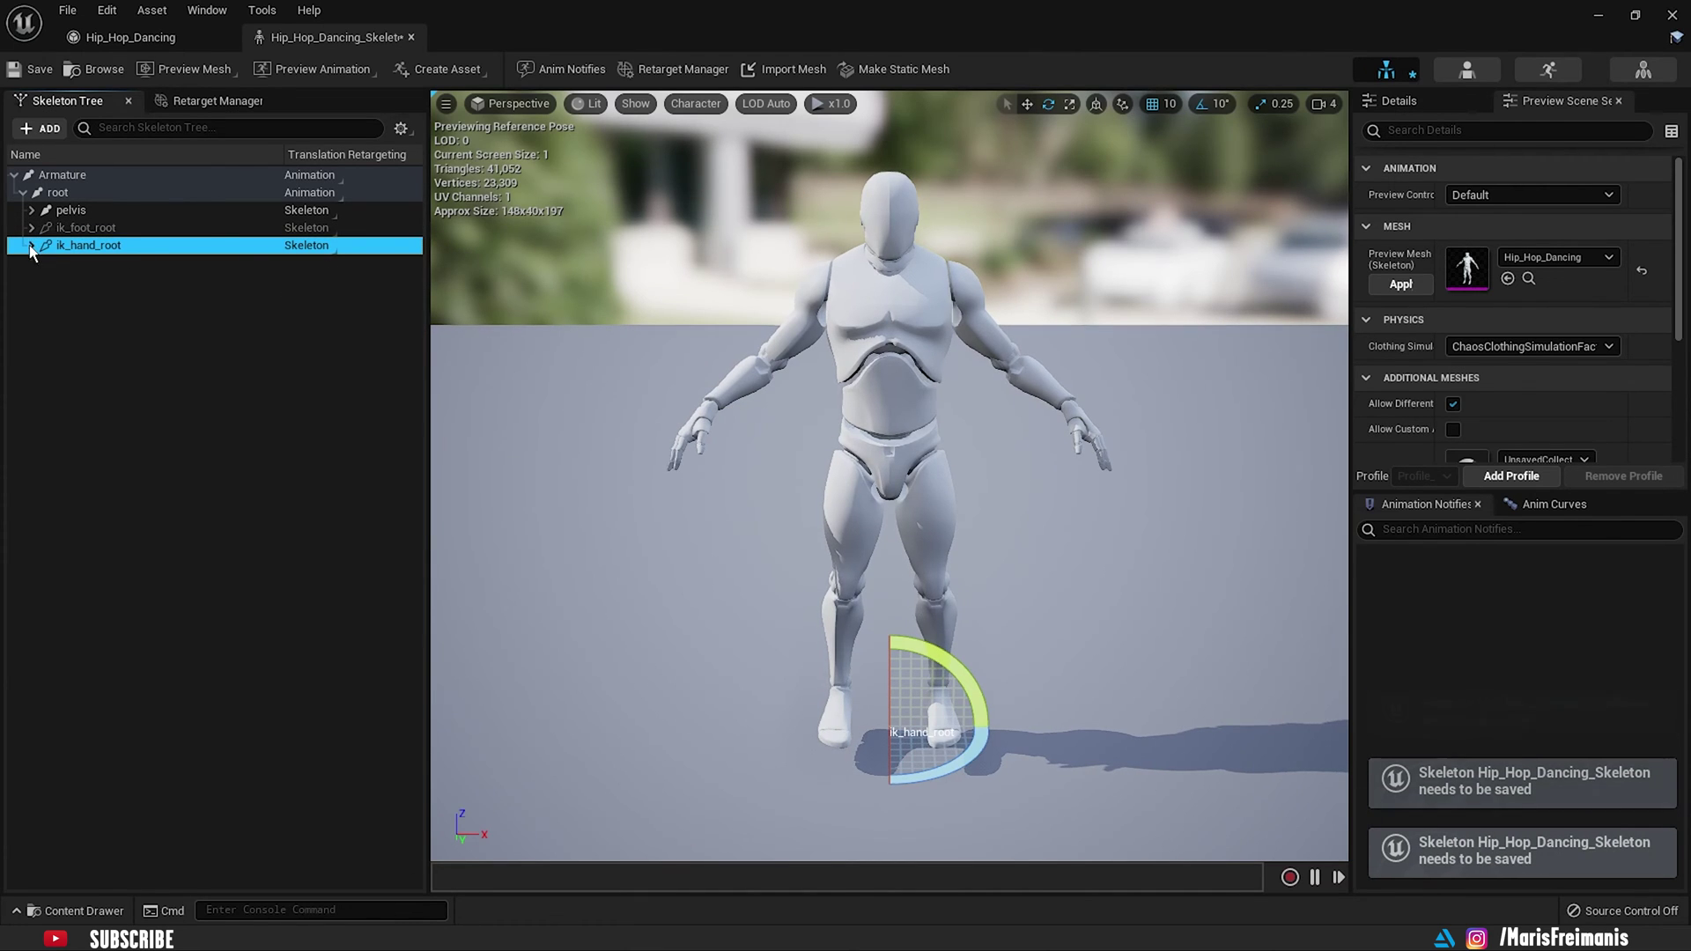
shift+click(31, 210)
shift+click(31, 209)
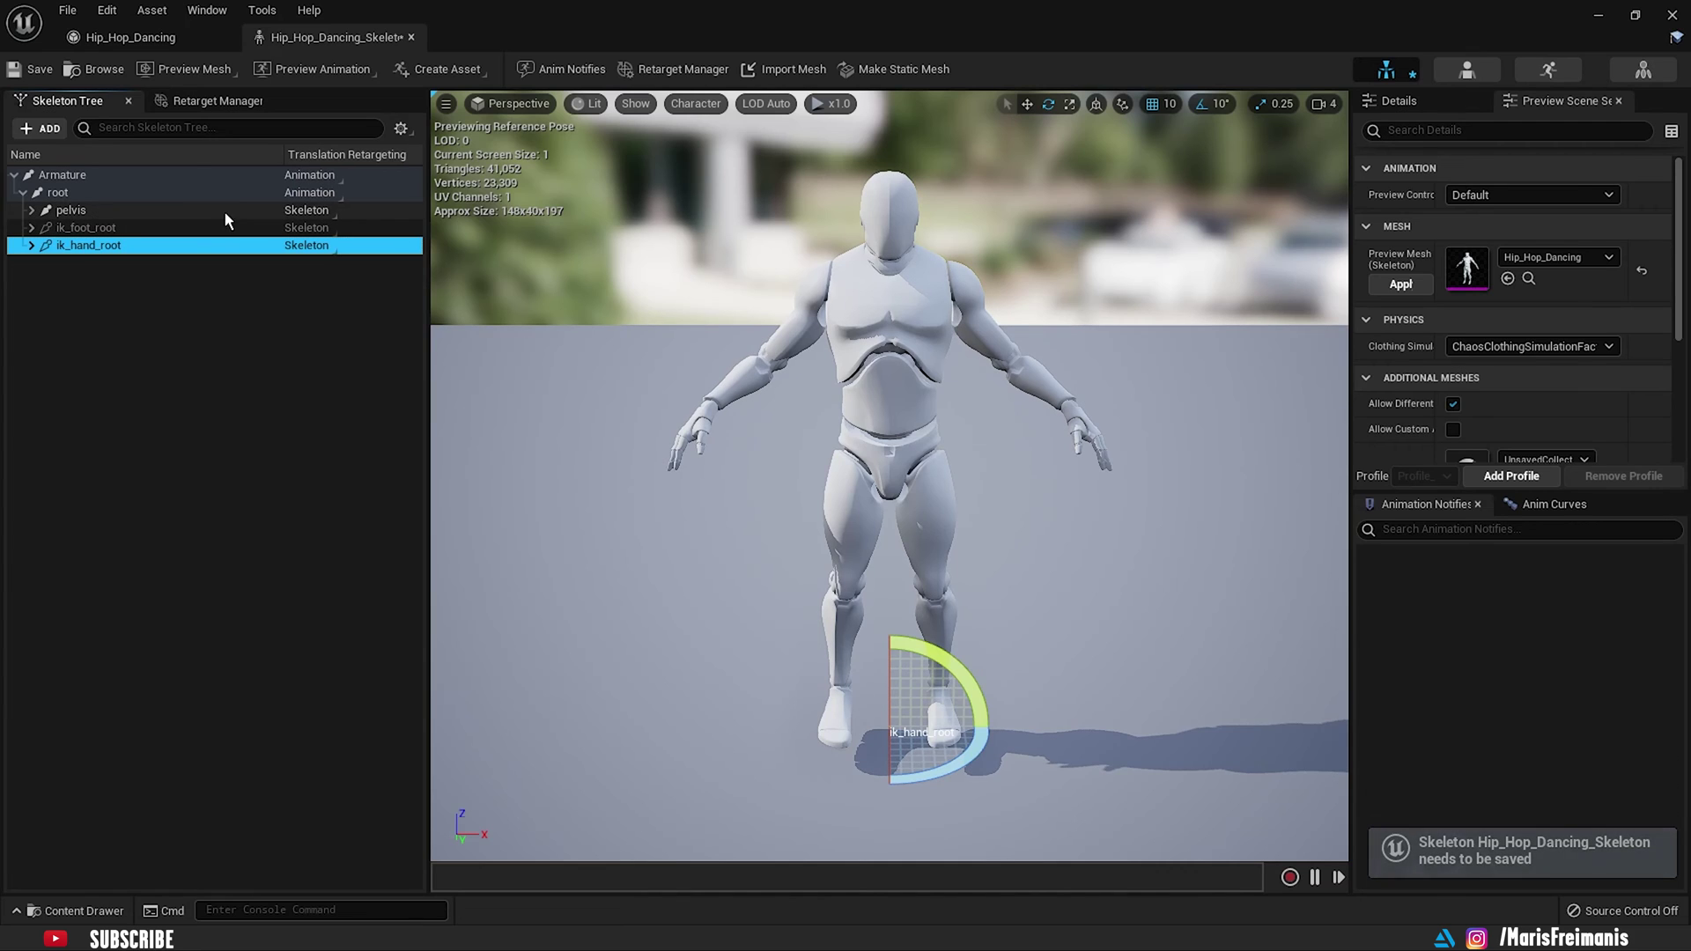
click(34, 69)
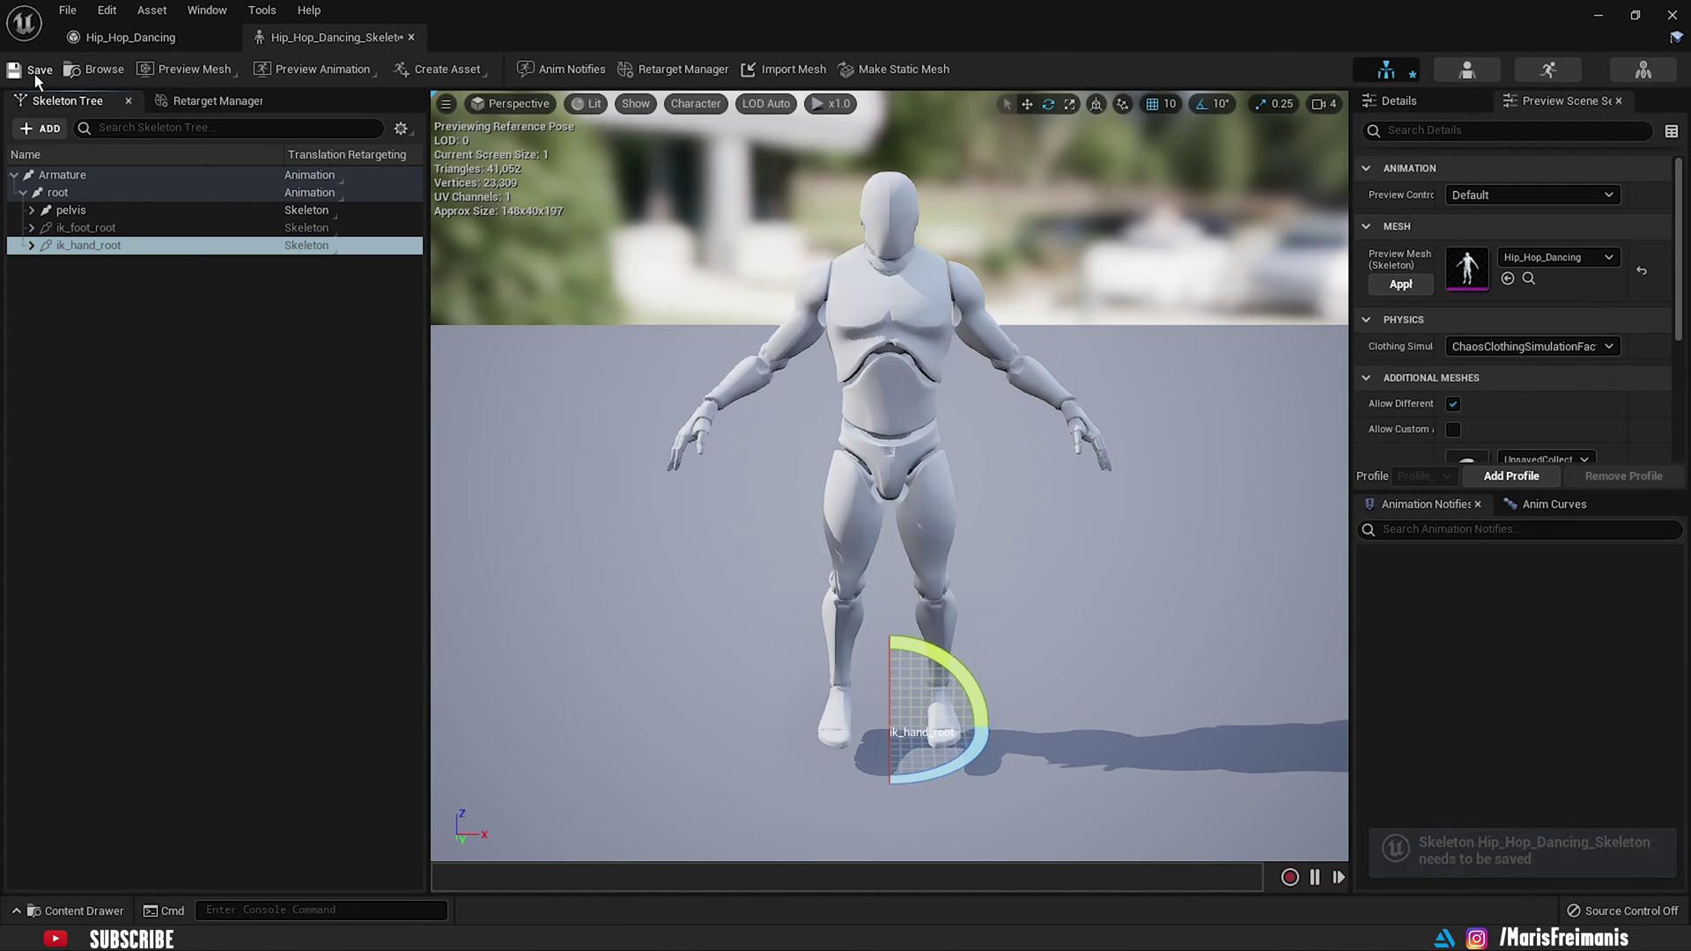
click(411, 37)
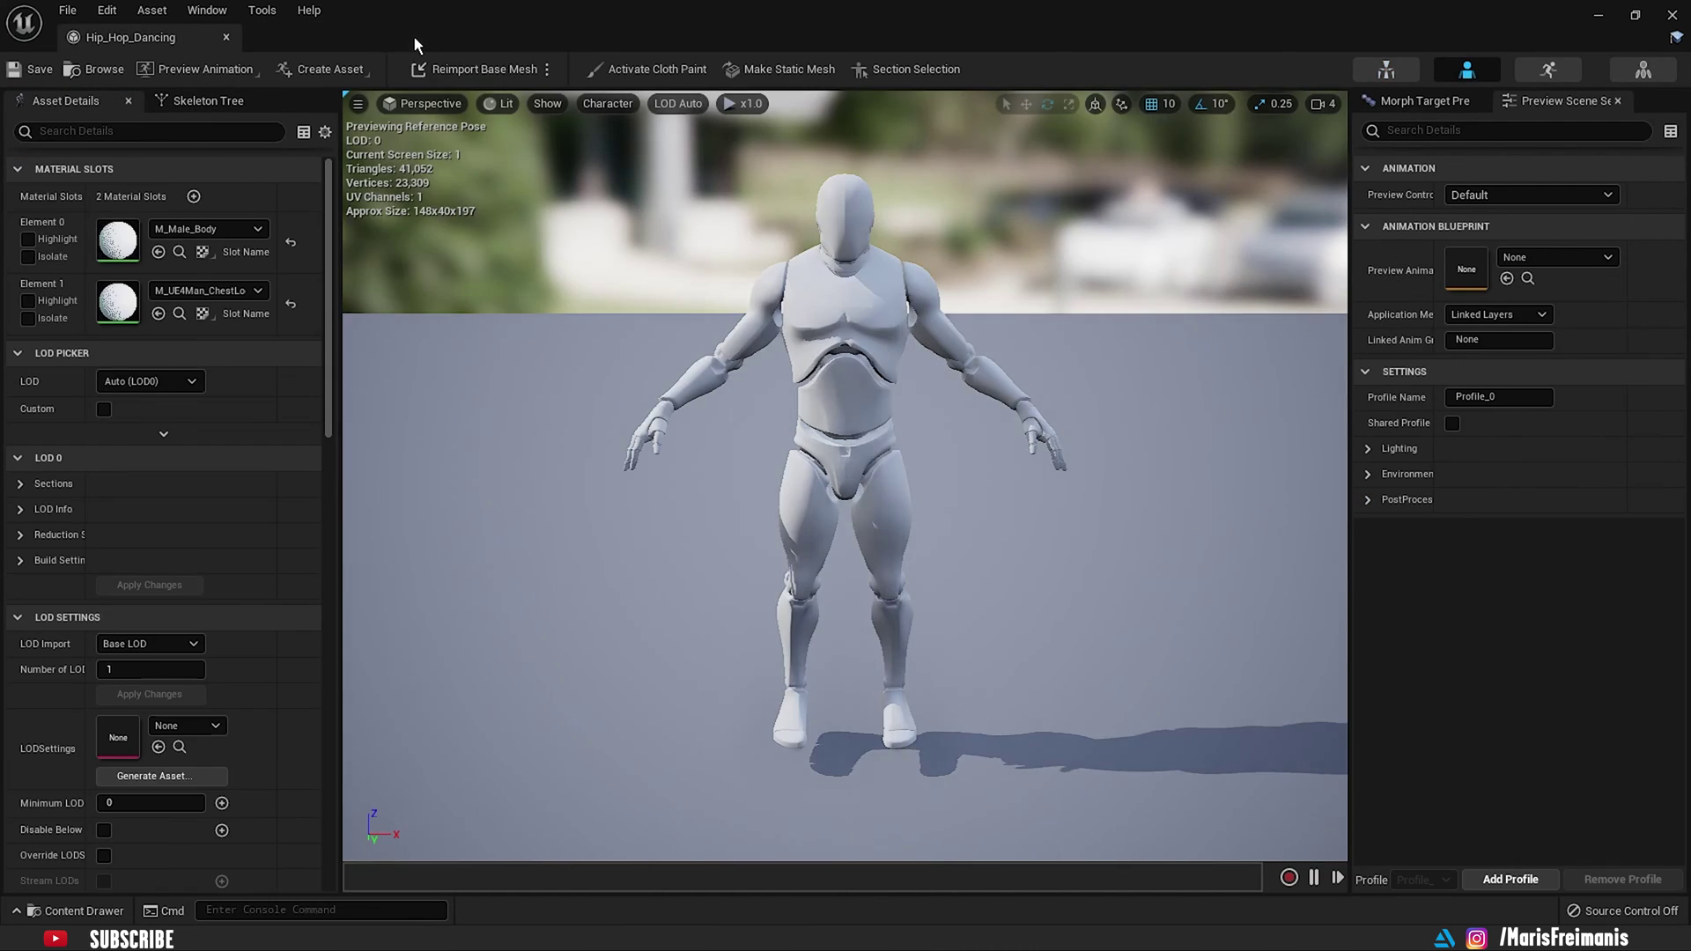
Step: Close the mesh editor and duplicate-and-retarget Hip_Hop_Dancing_Anim onto metahuman_base_skel
click(226, 37)
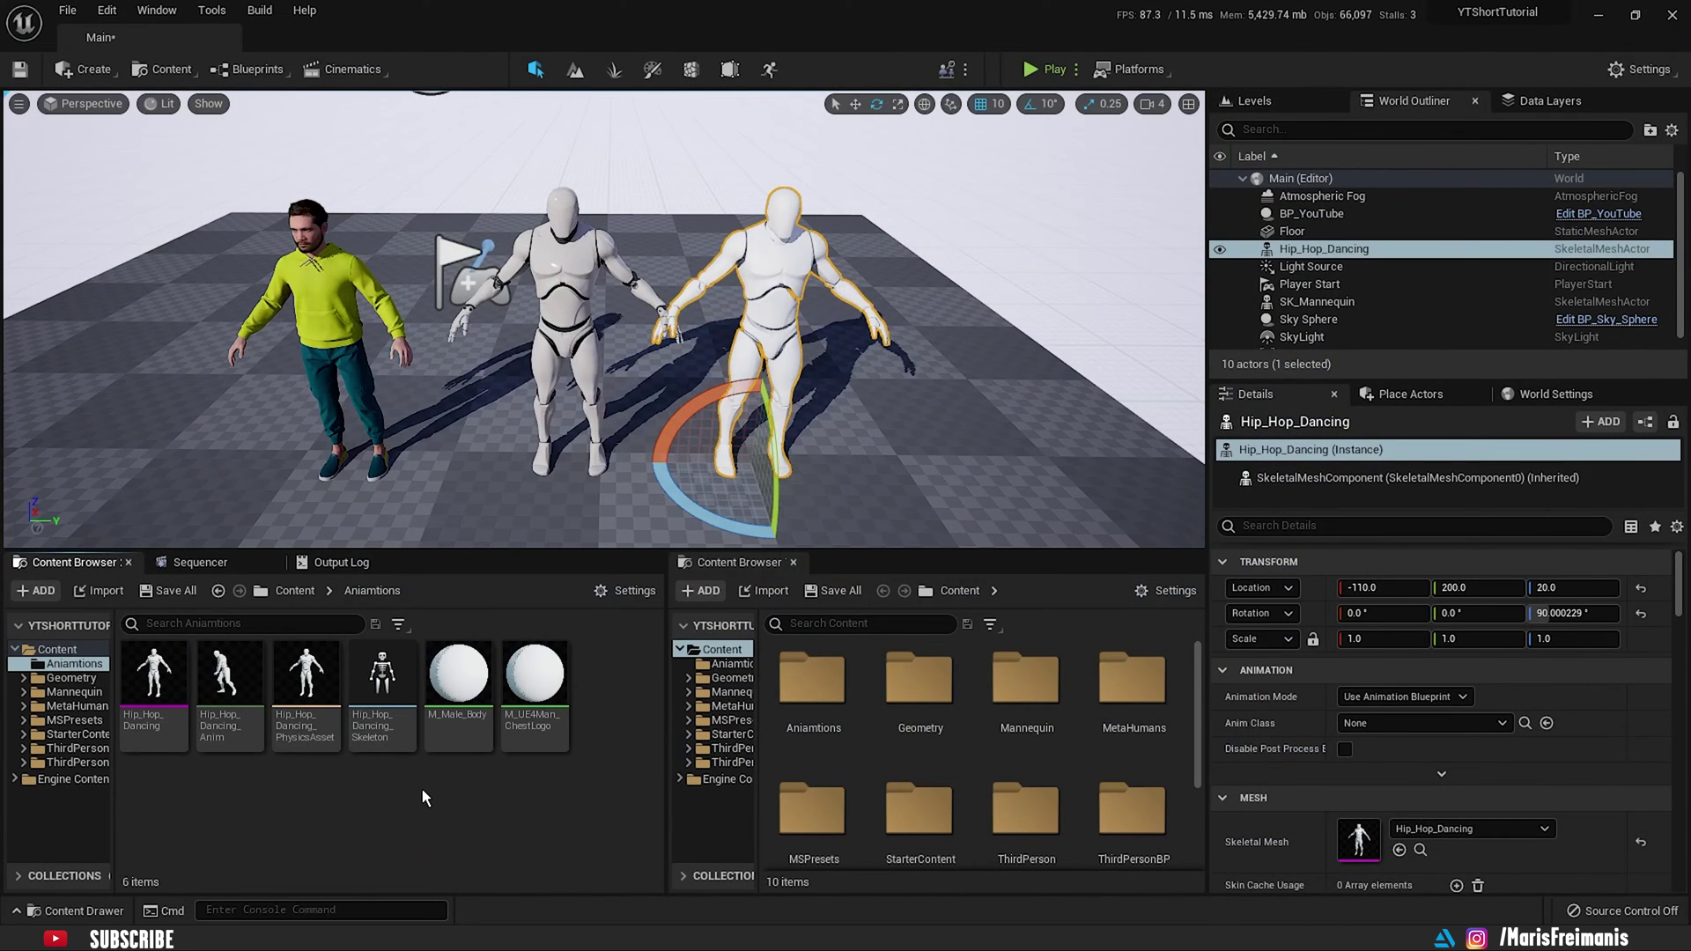
mouse_move(223, 676)
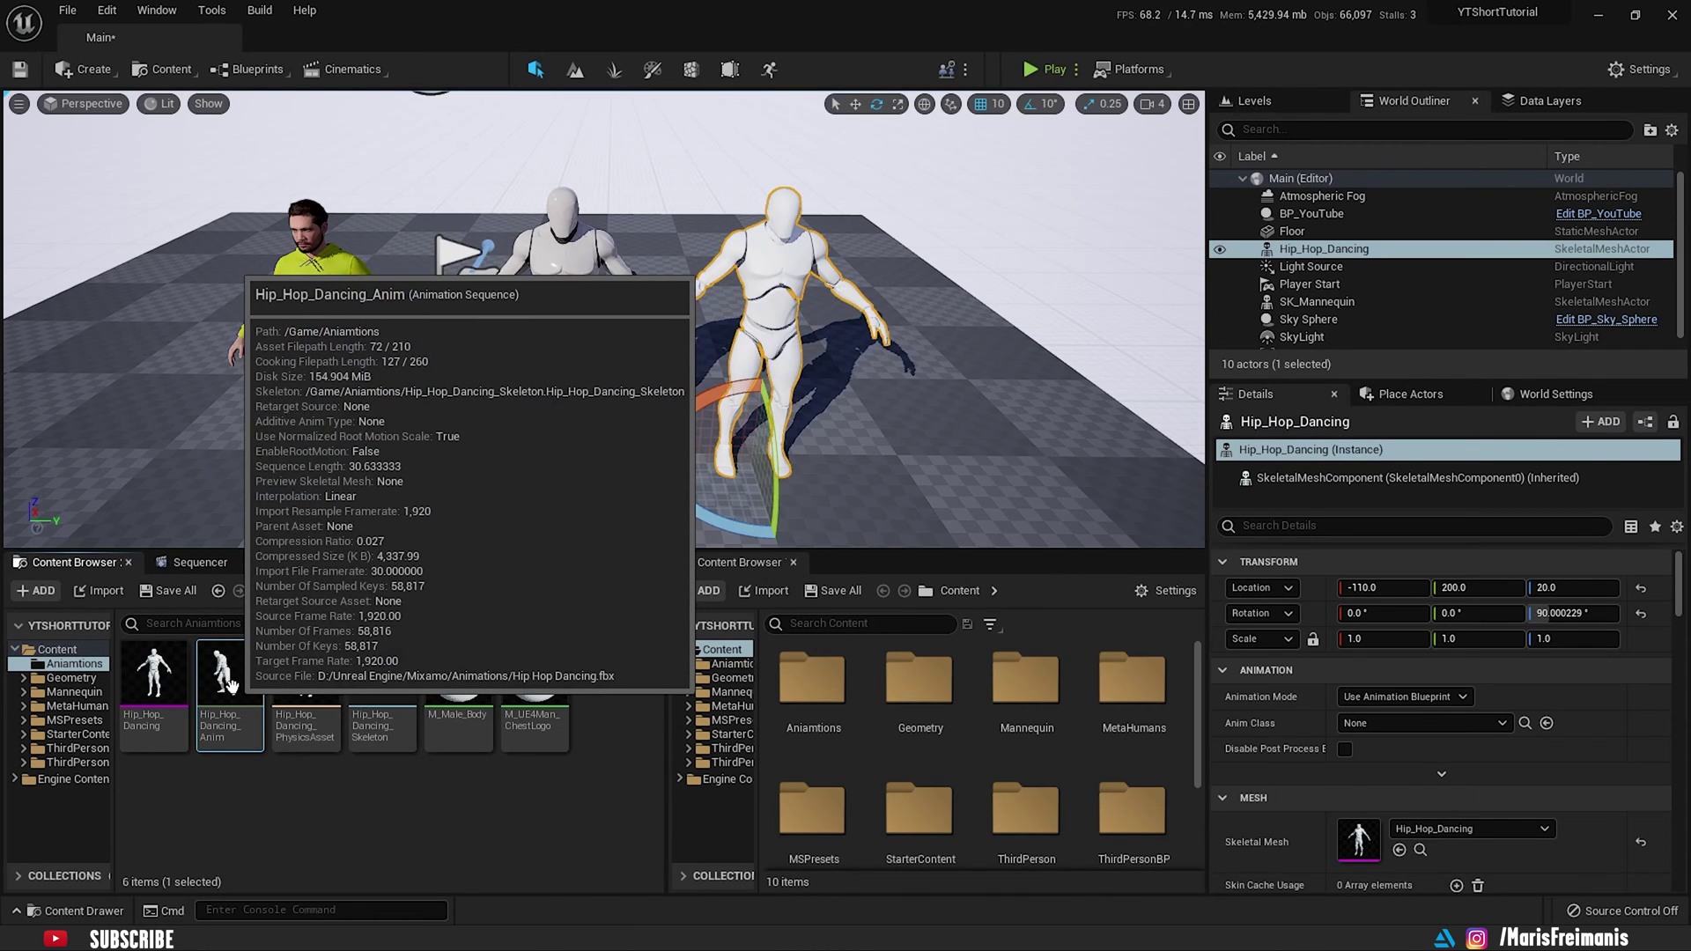
right_click(232, 685)
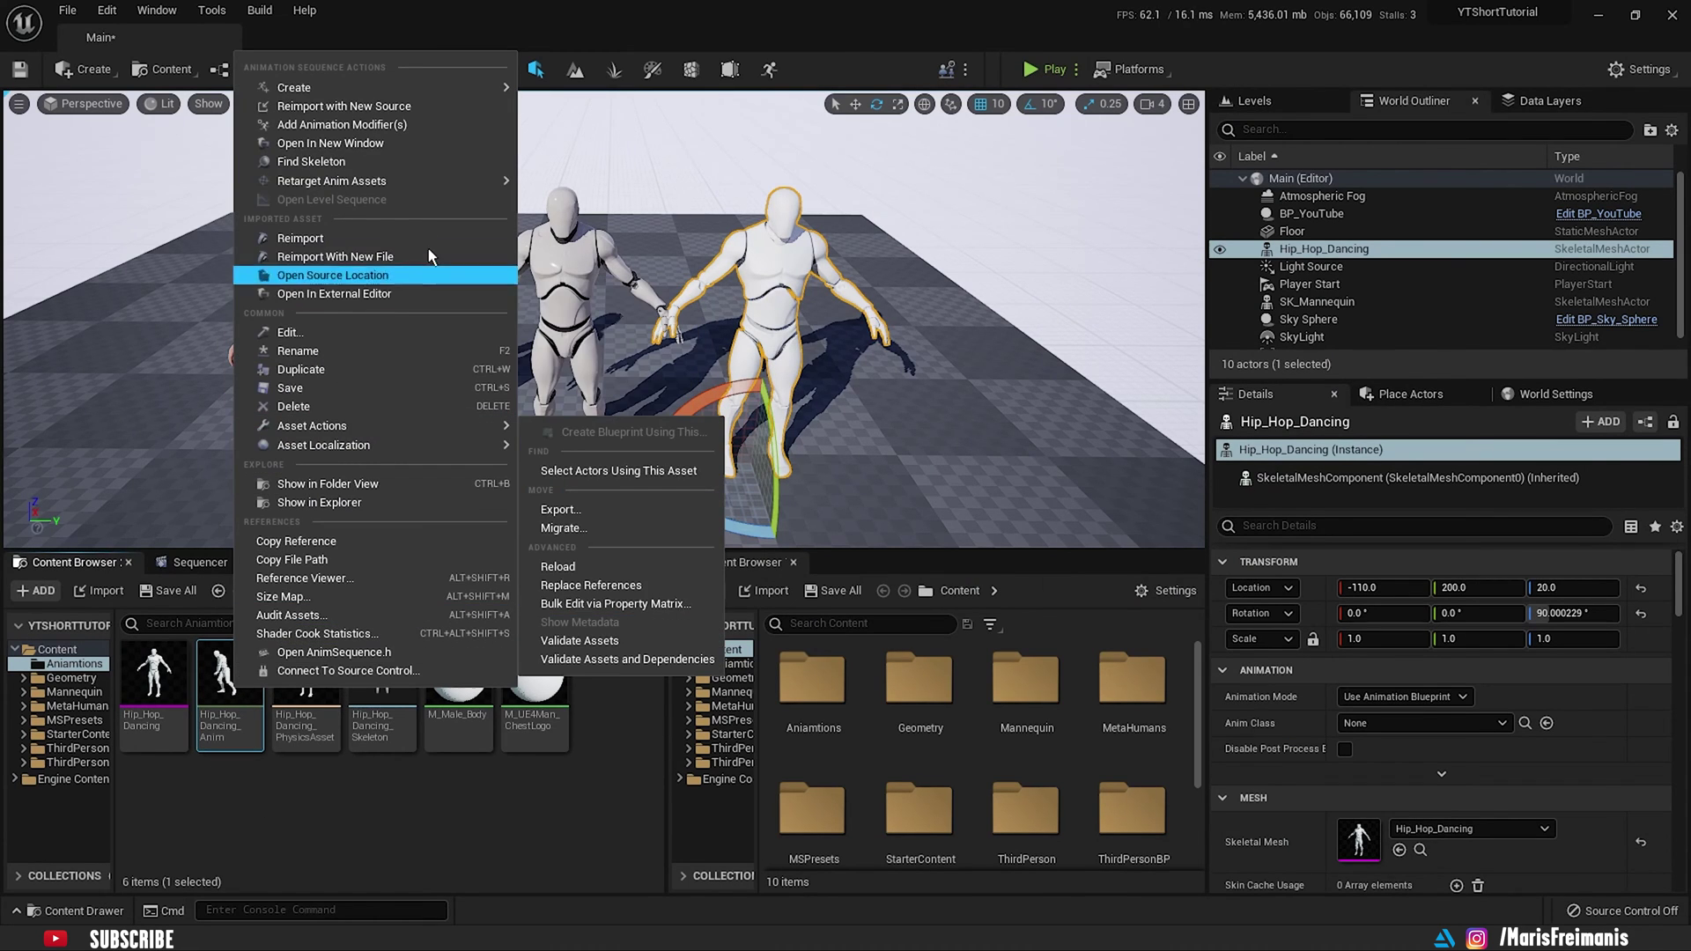
mouse_move(398, 187)
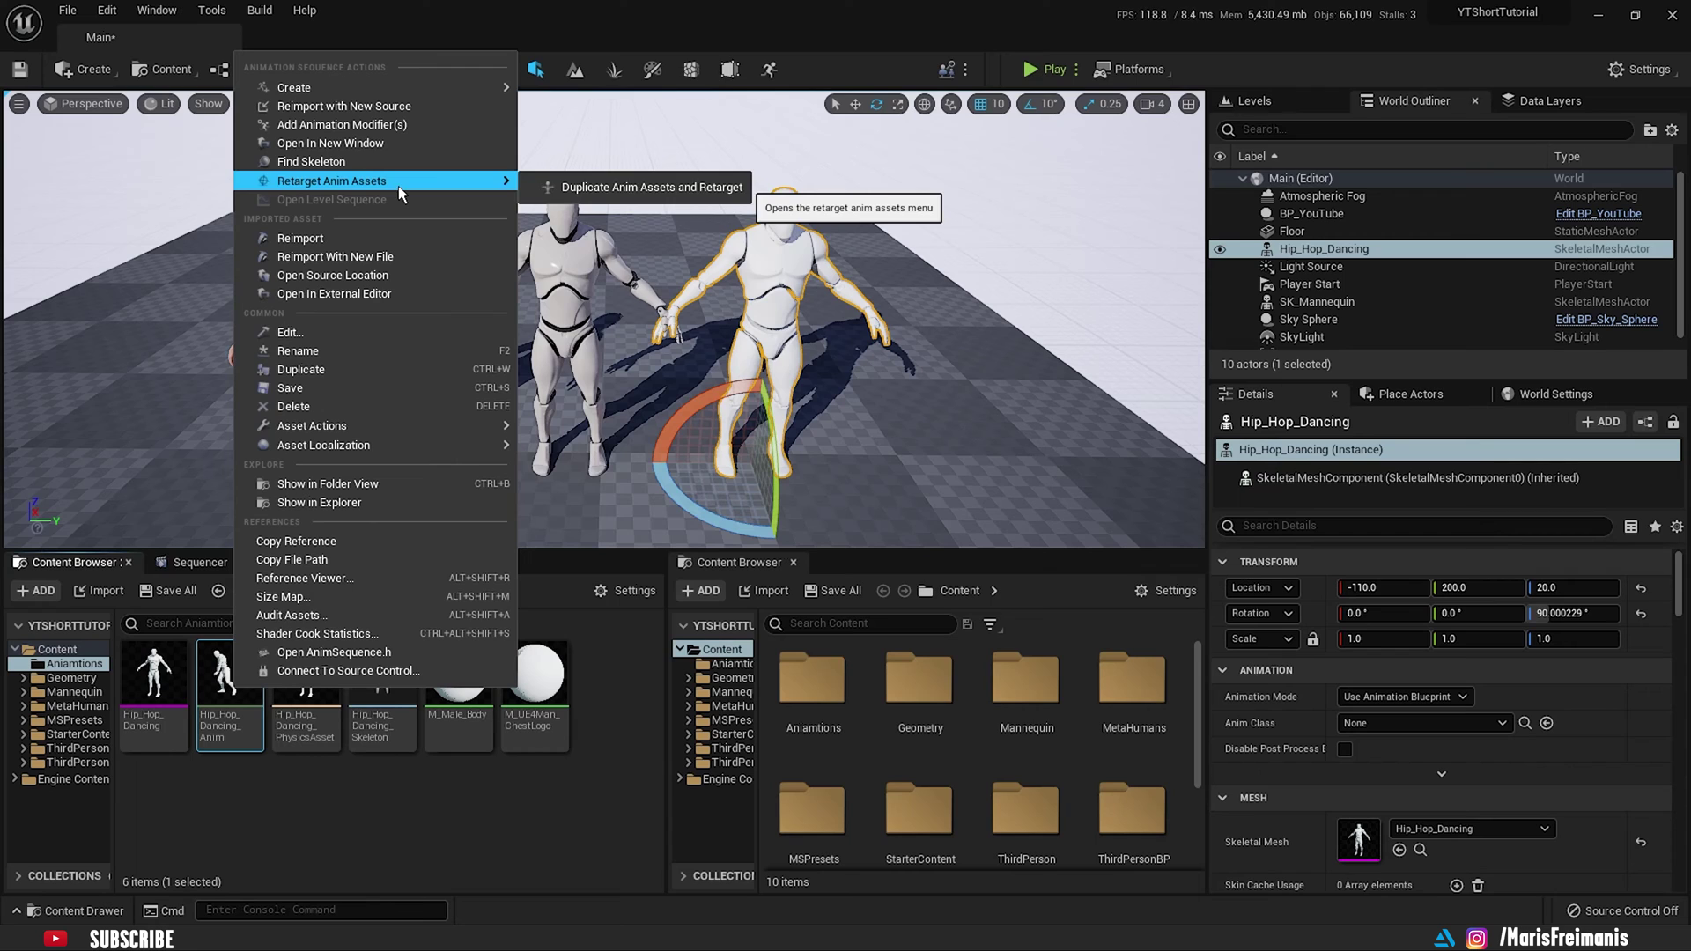
click(603, 189)
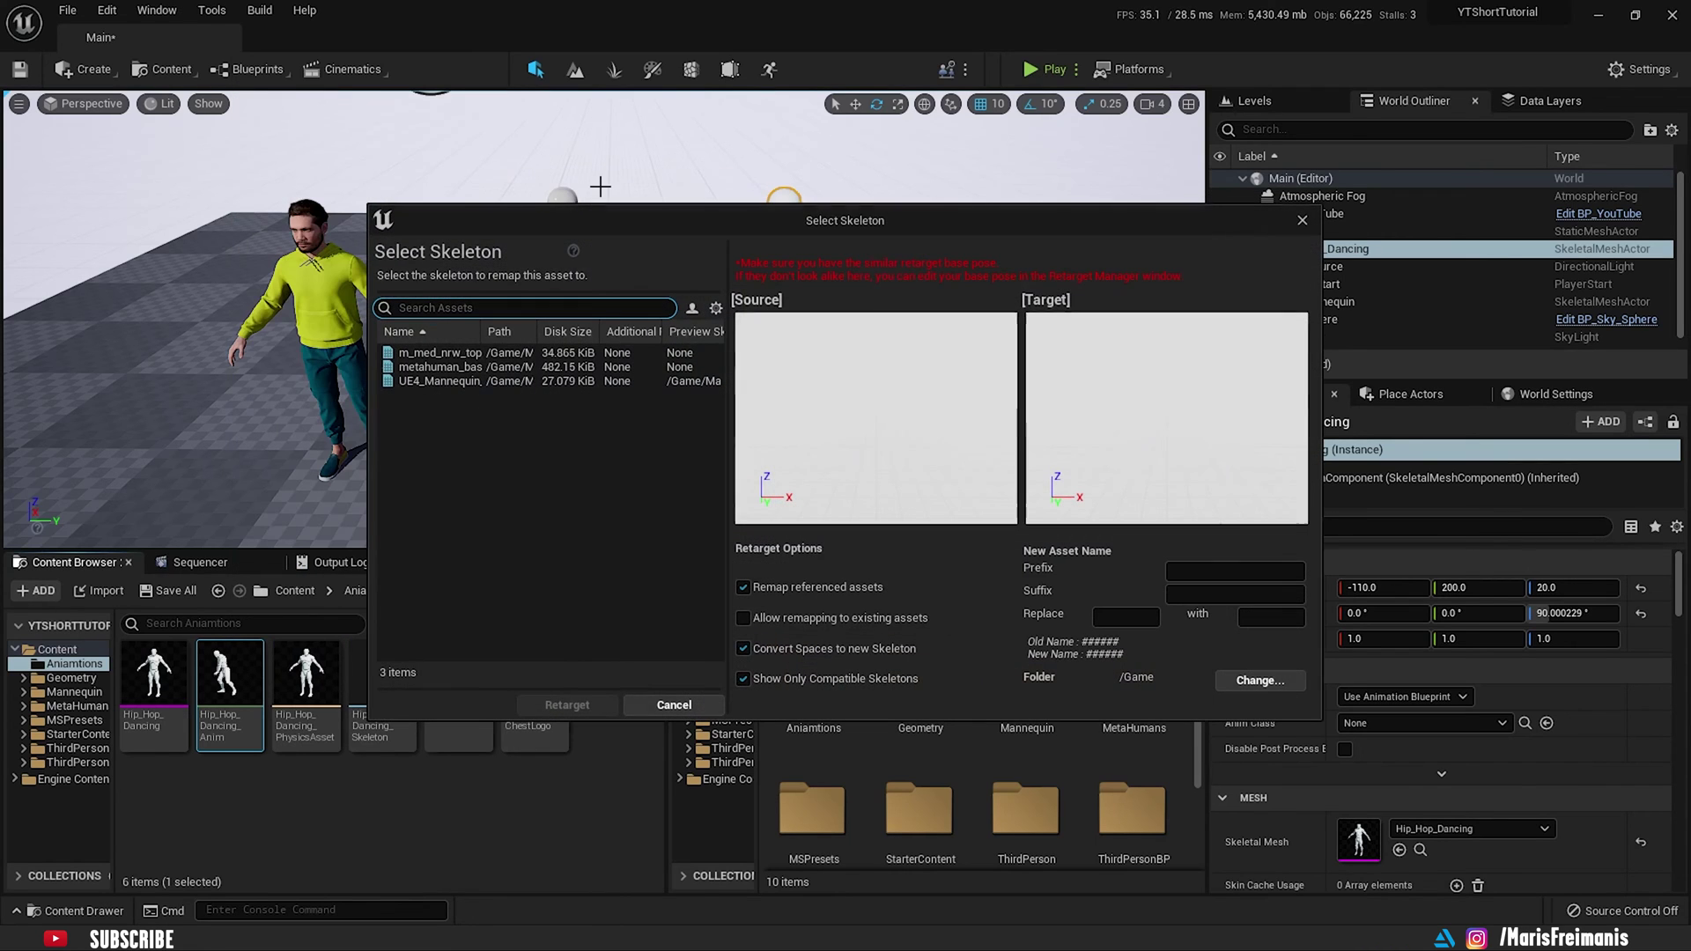
click(428, 366)
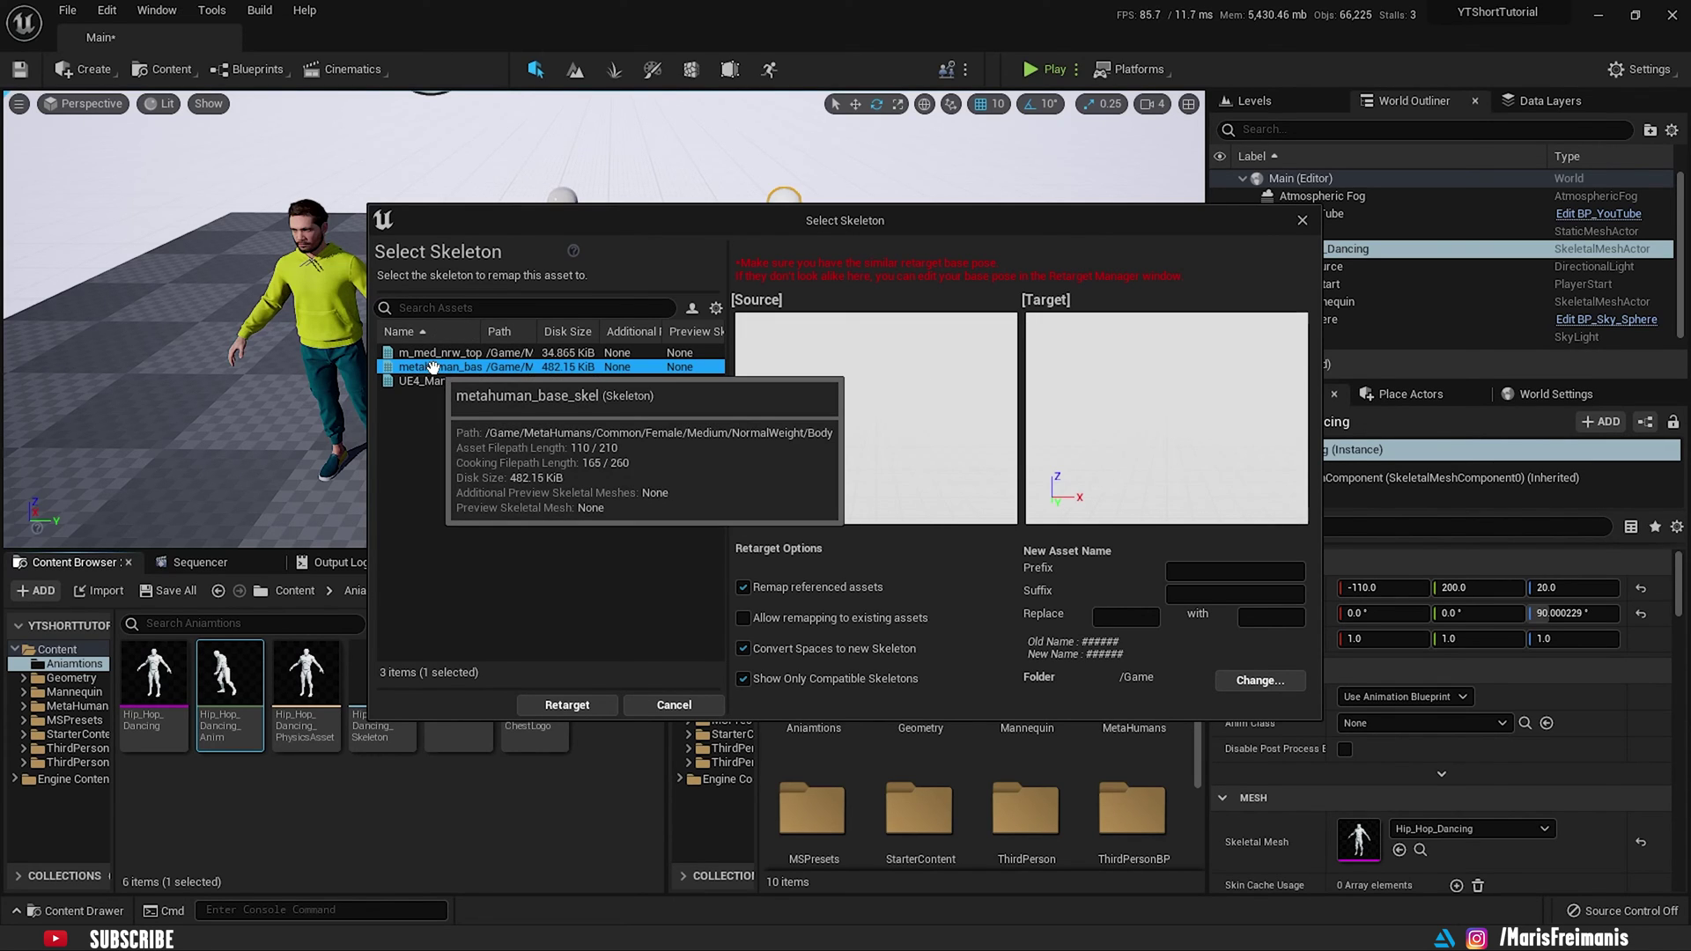
click(566, 705)
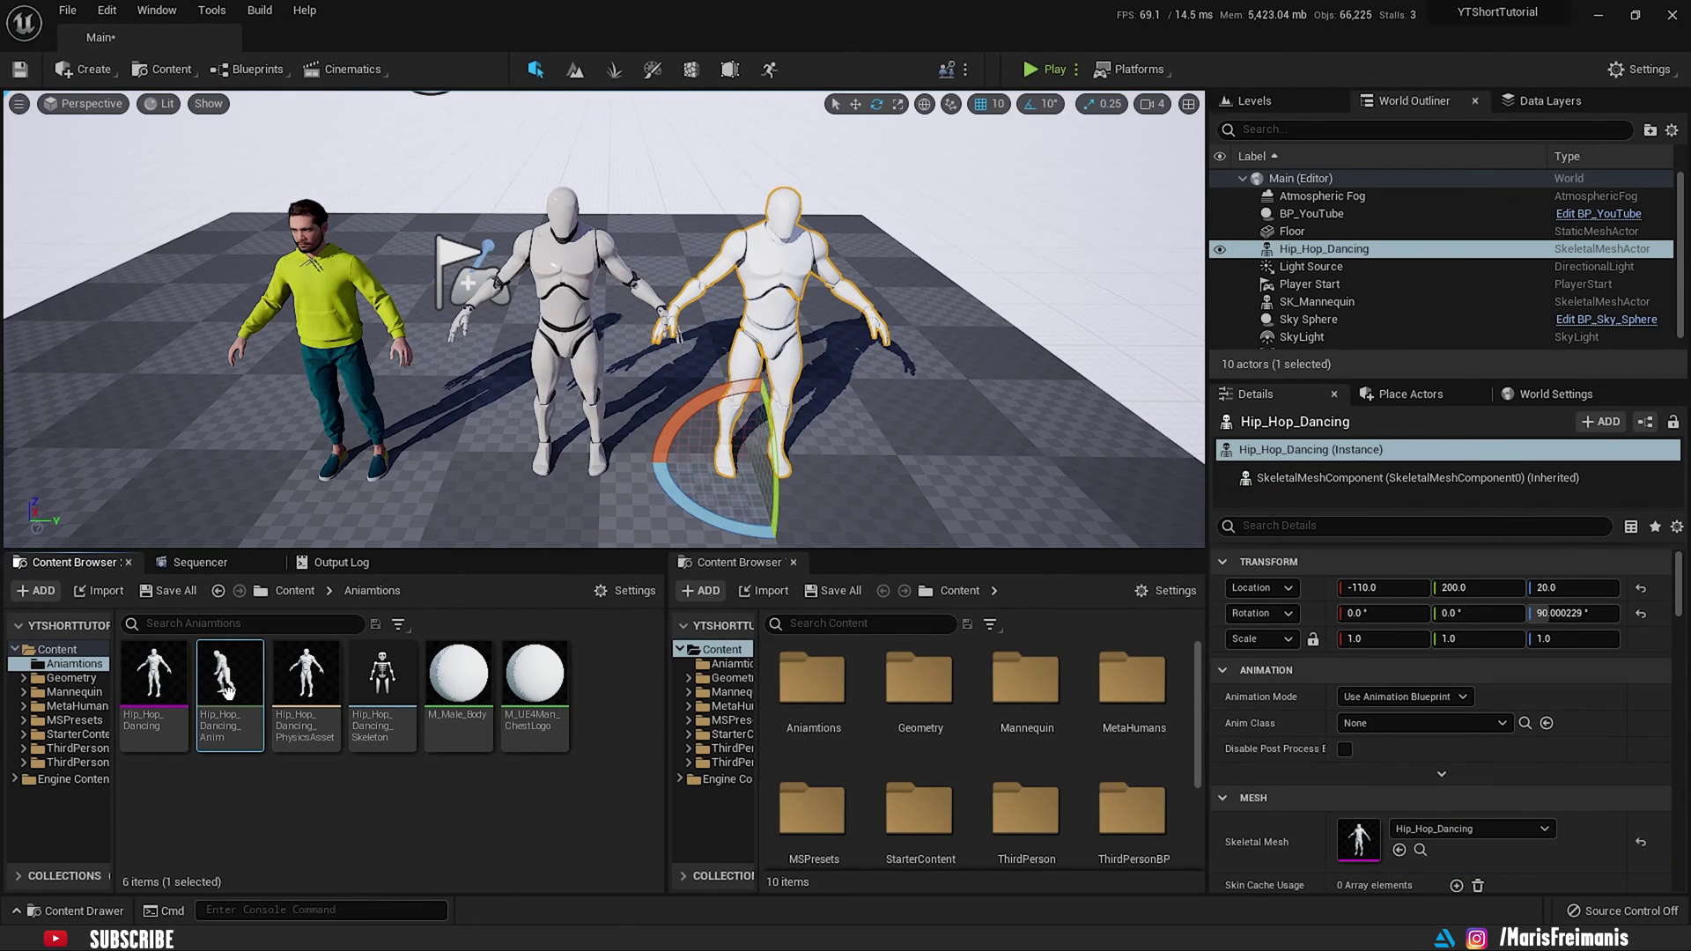
Step: Apply Hip_Hop_Dancing as the Preview Mesh in its skeleton editor
double_click(151, 680)
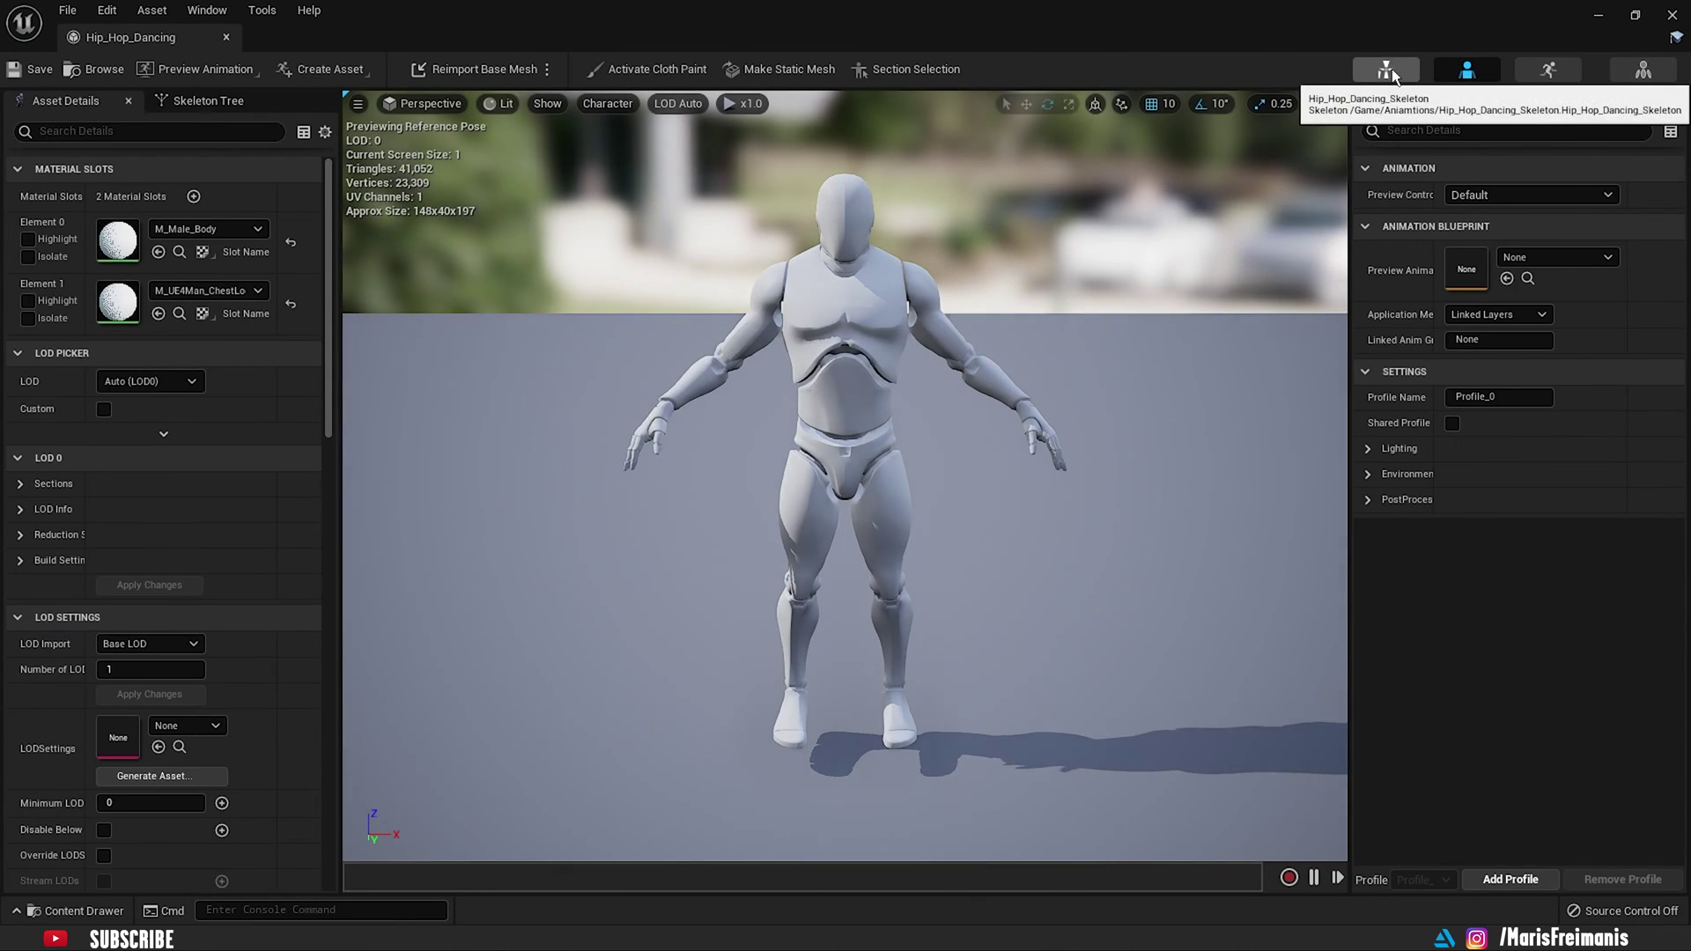
click(1389, 69)
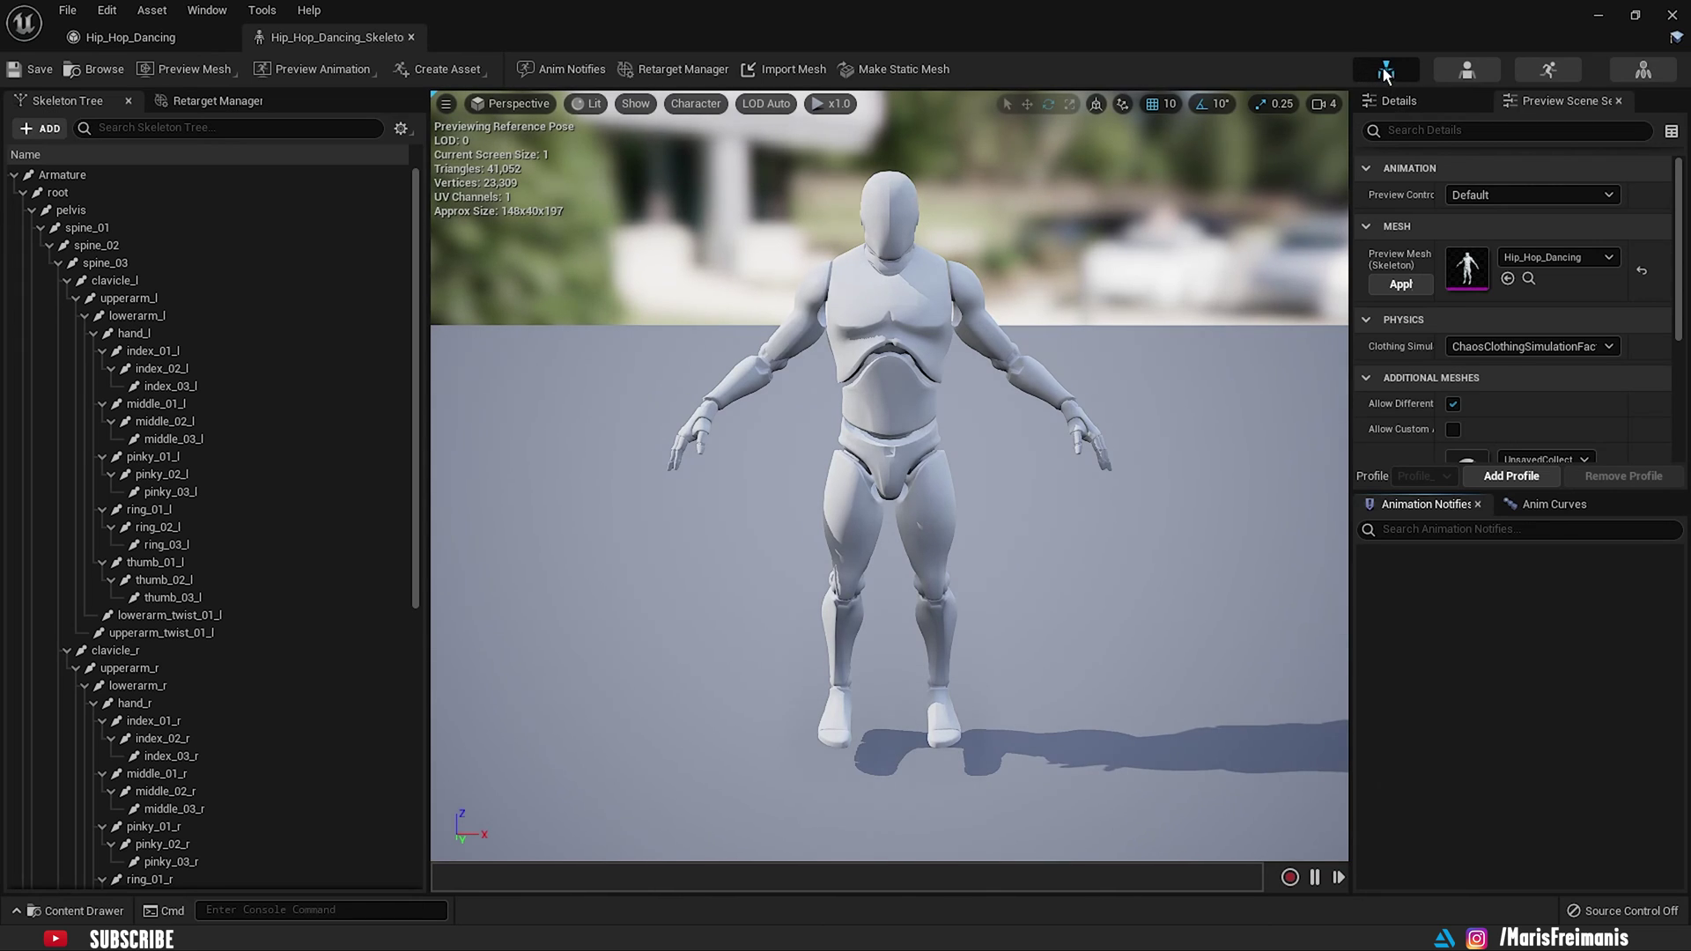
click(1399, 286)
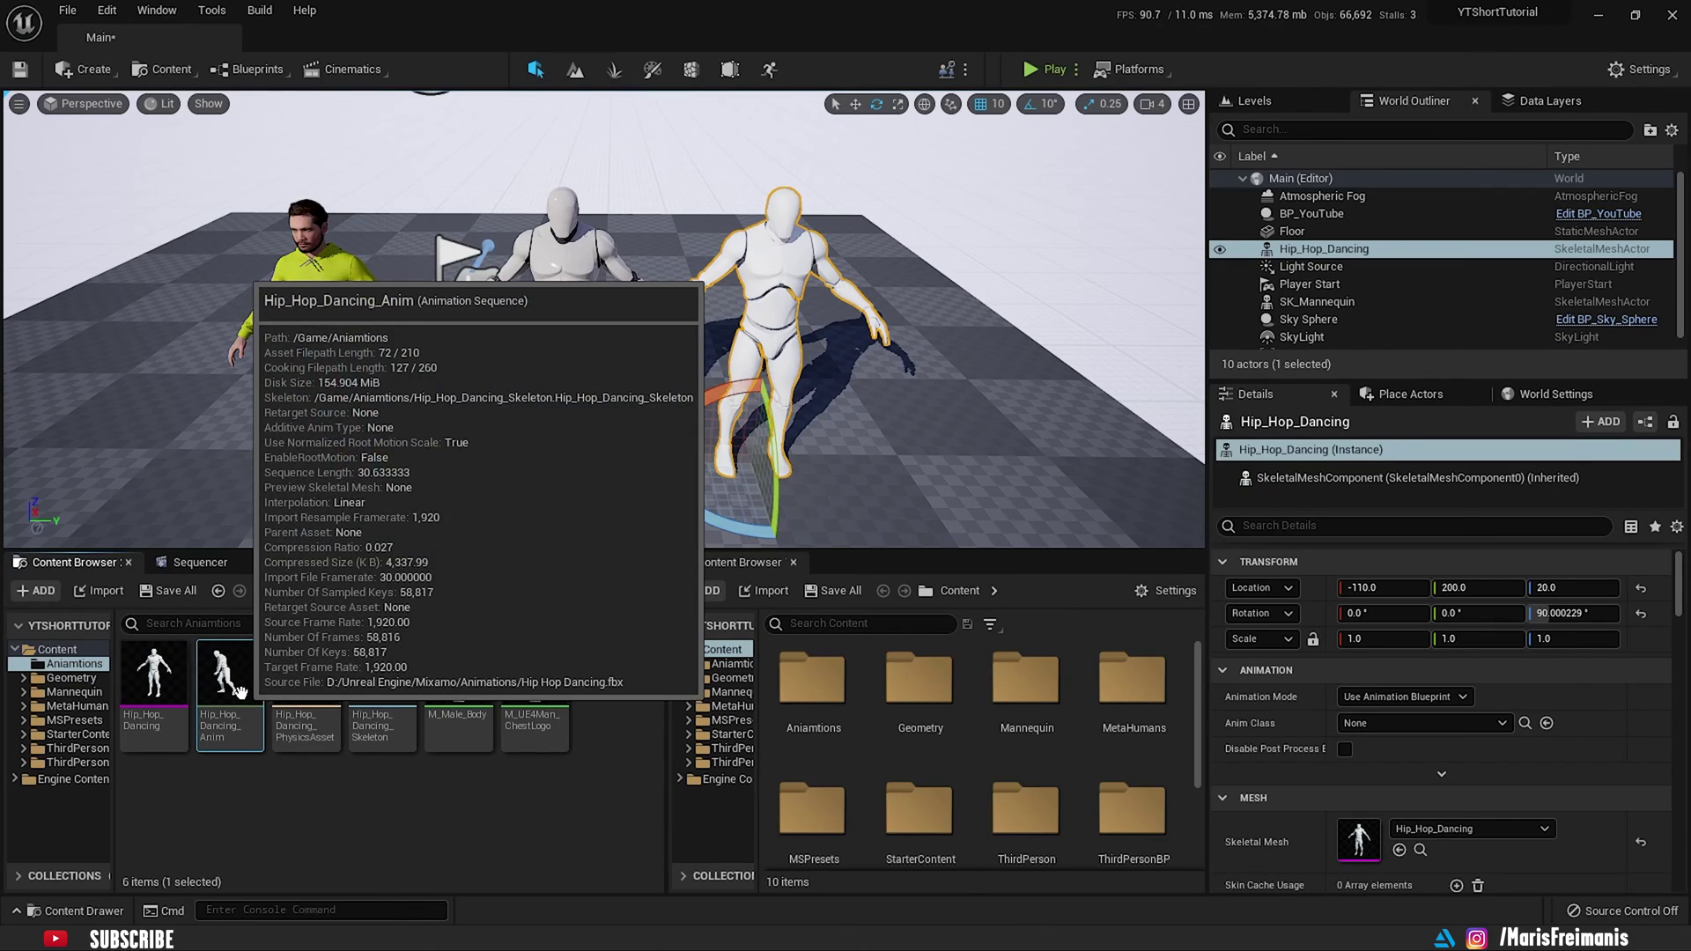
Step: Preview Hip_Hop_Dancing_Anim, then duplicate it retargeted to metahuman_base_skel
double_click(226, 683)
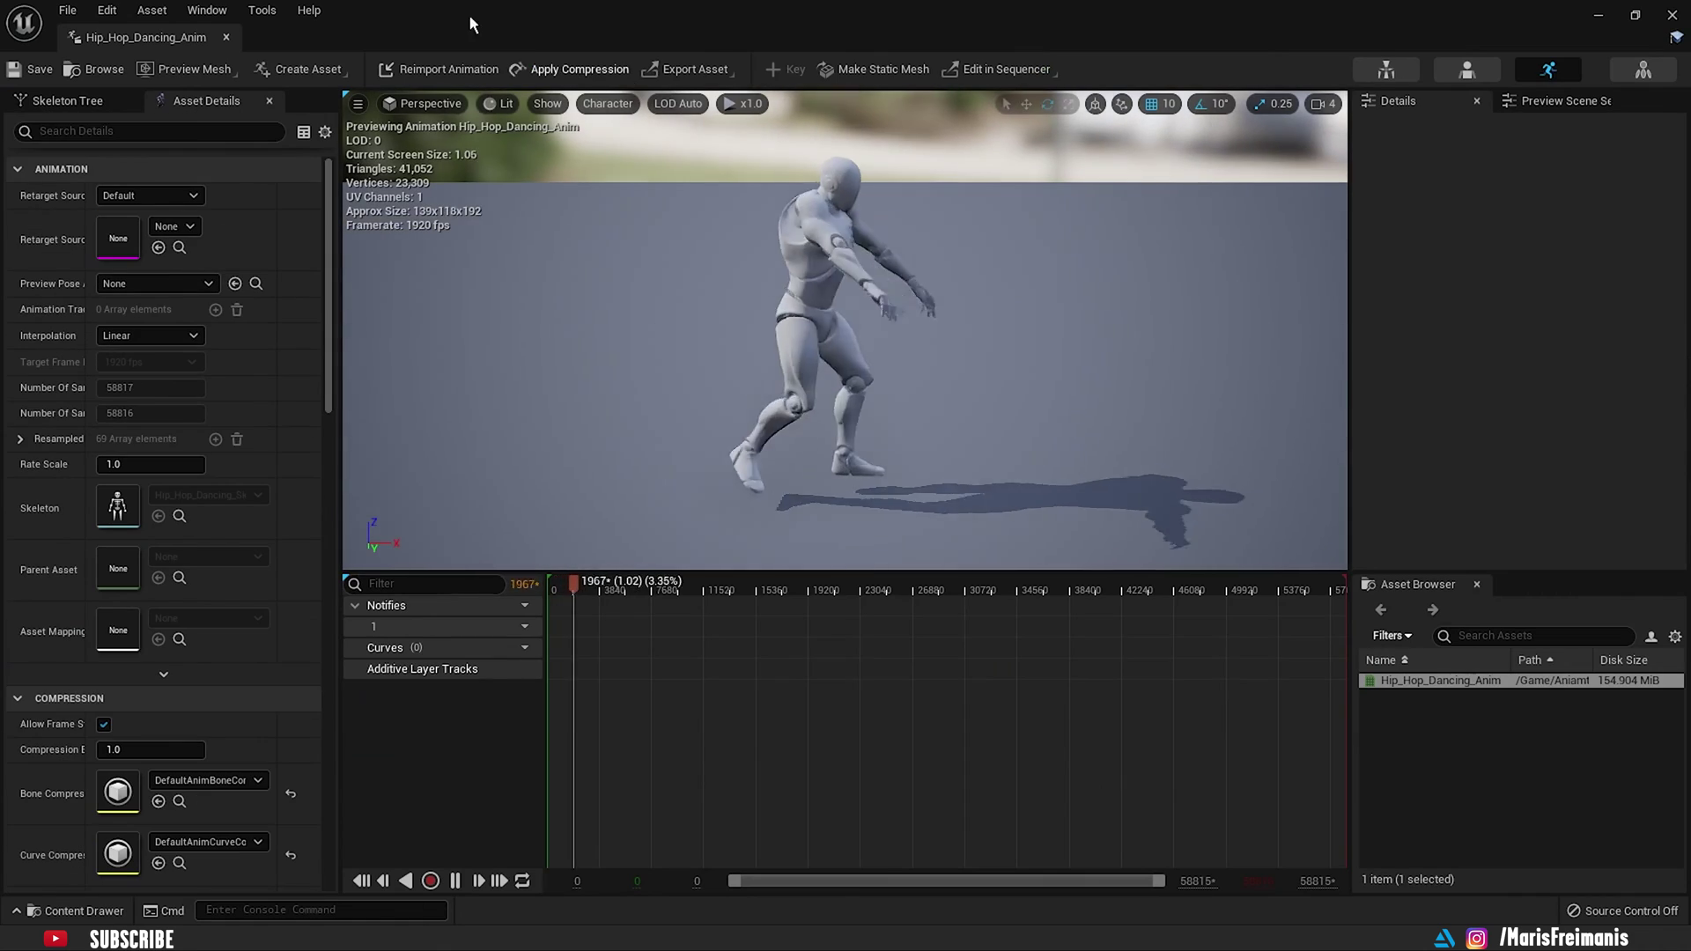
click(227, 37)
right_click(246, 678)
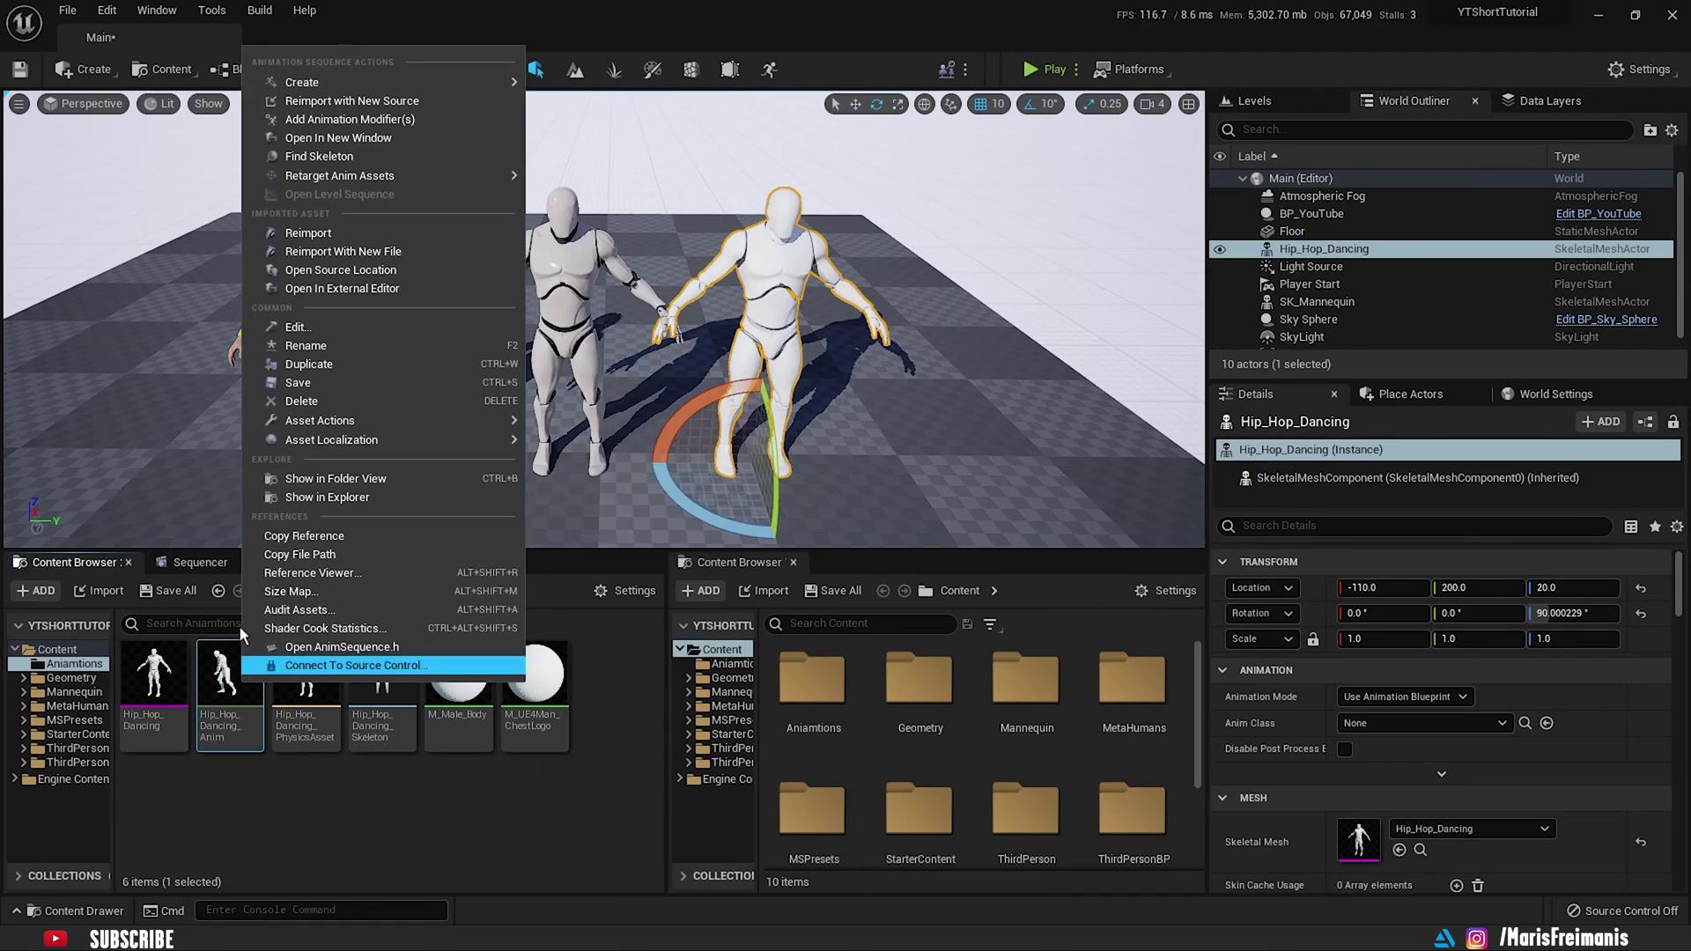
mouse_move(328, 178)
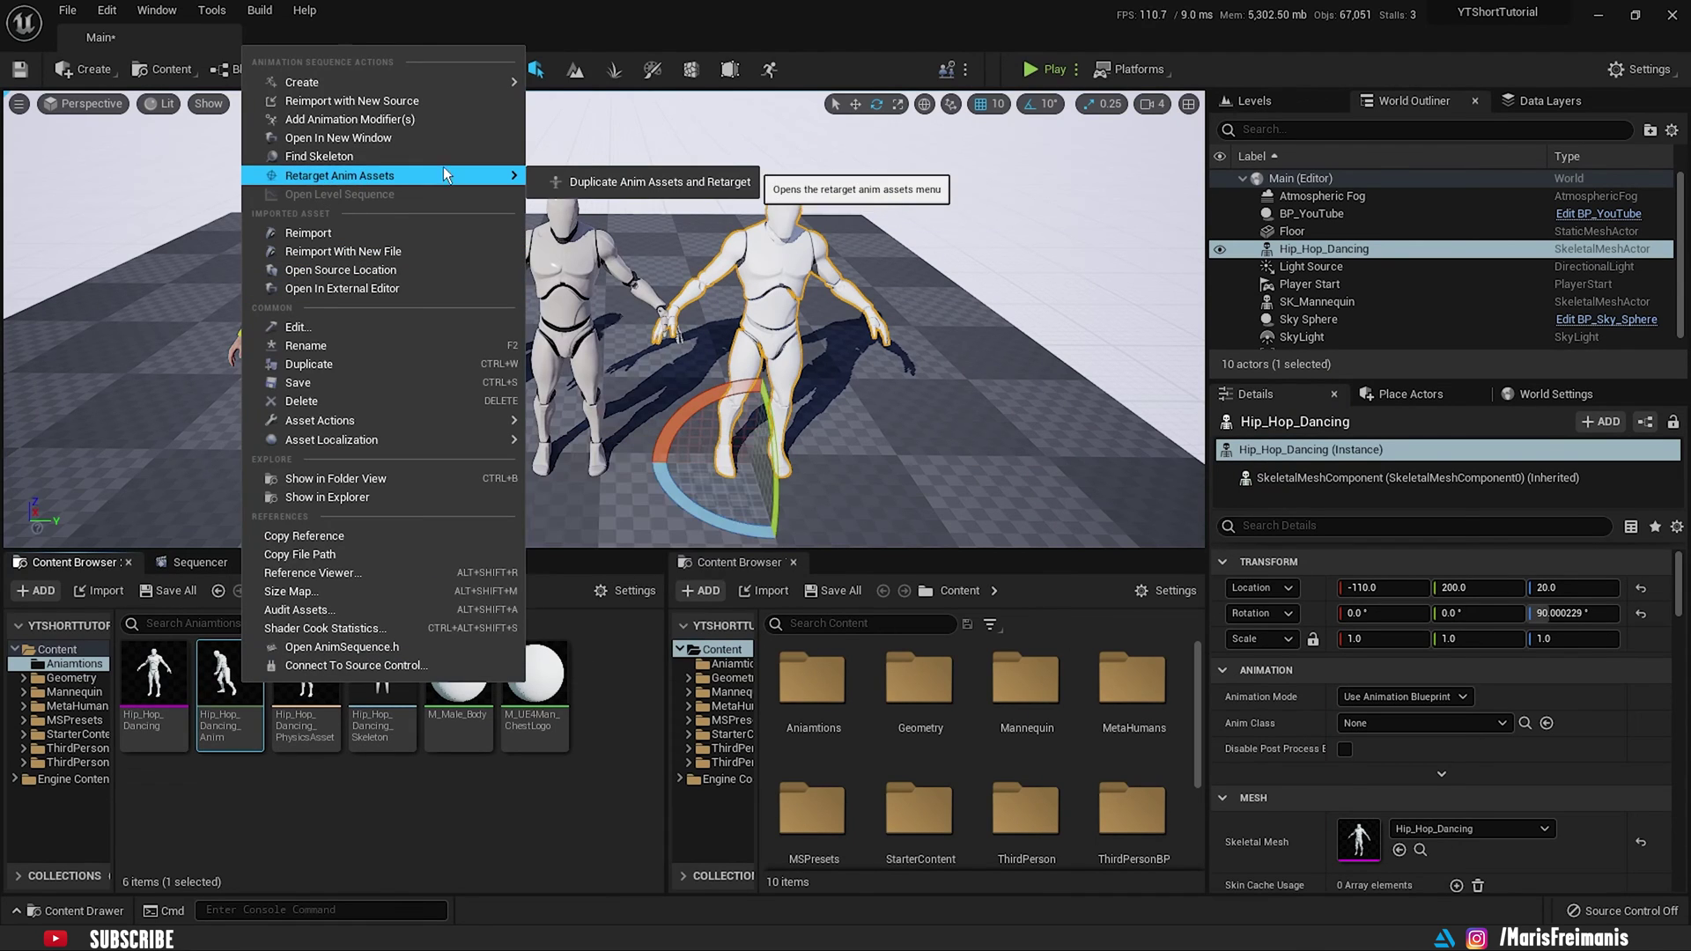
click(622, 182)
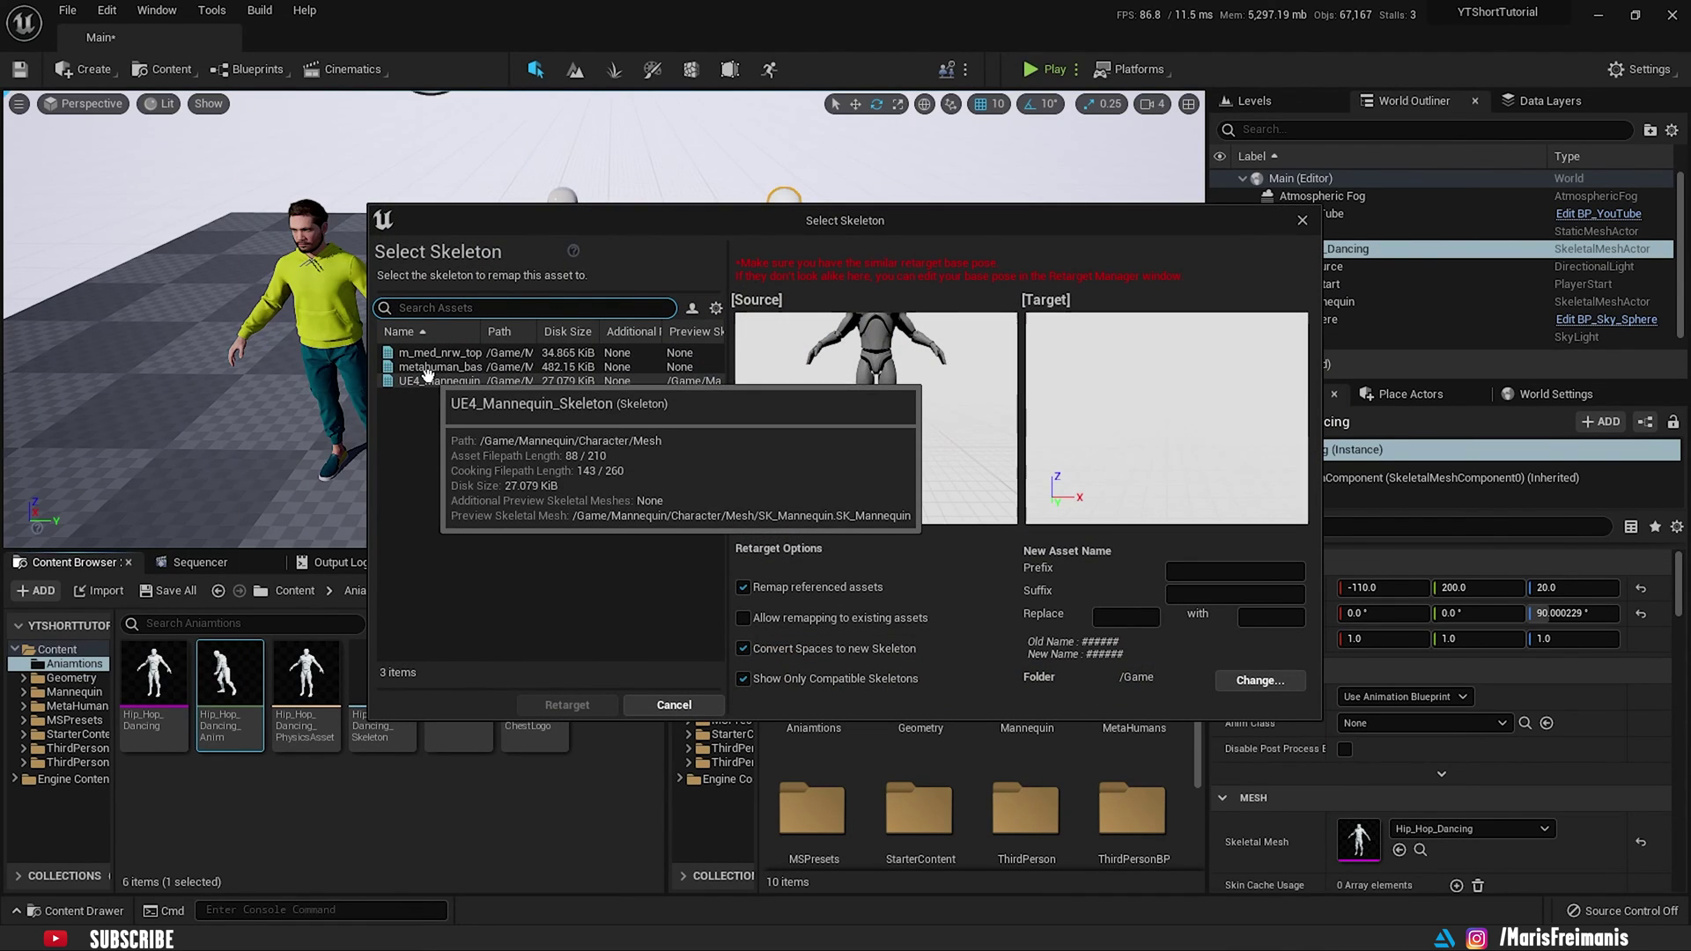
click(427, 367)
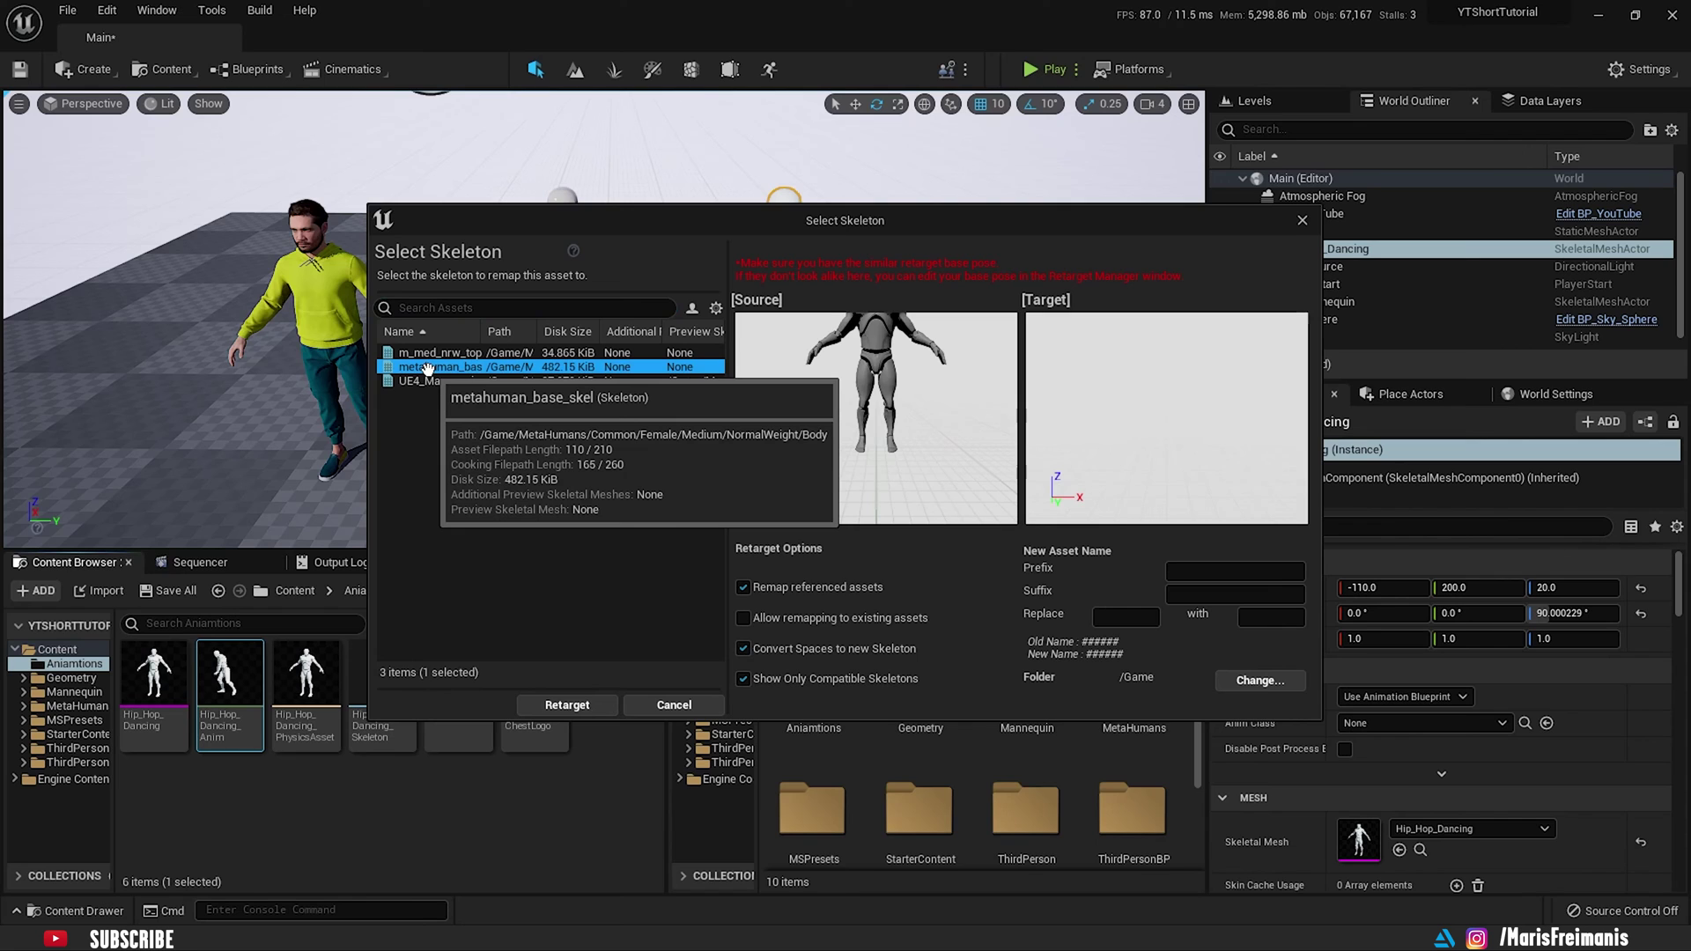
click(566, 706)
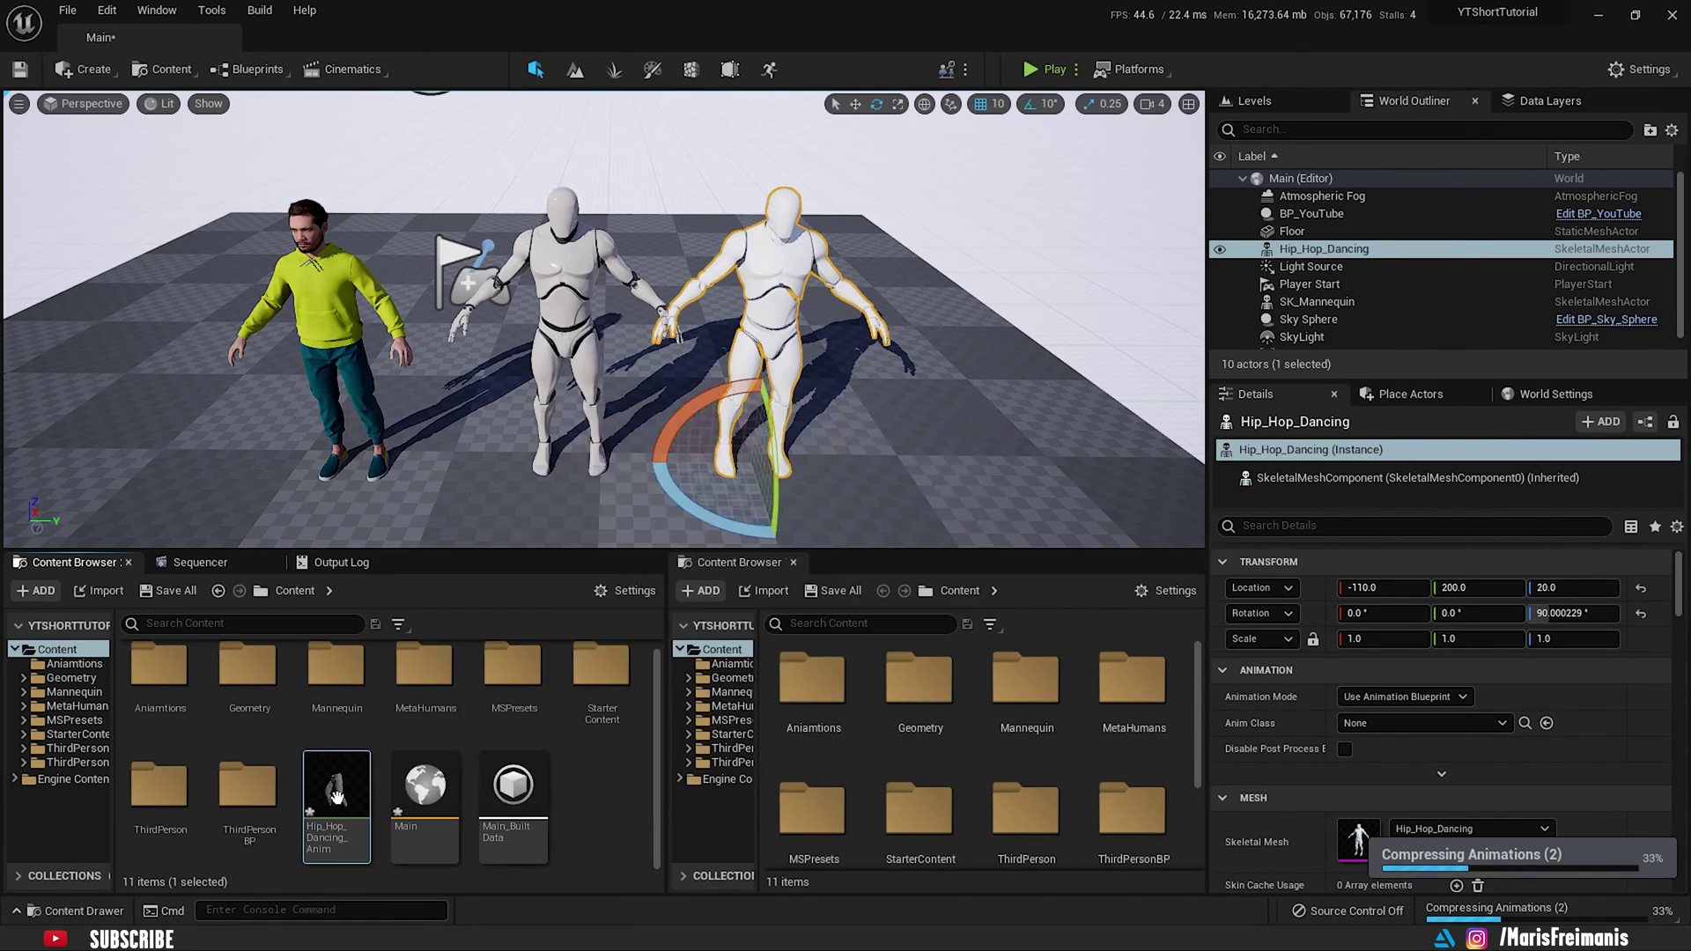
Step: Preview the retargeted hip hop animation on m_med_nrw_body_preview and save it
double_click(335, 796)
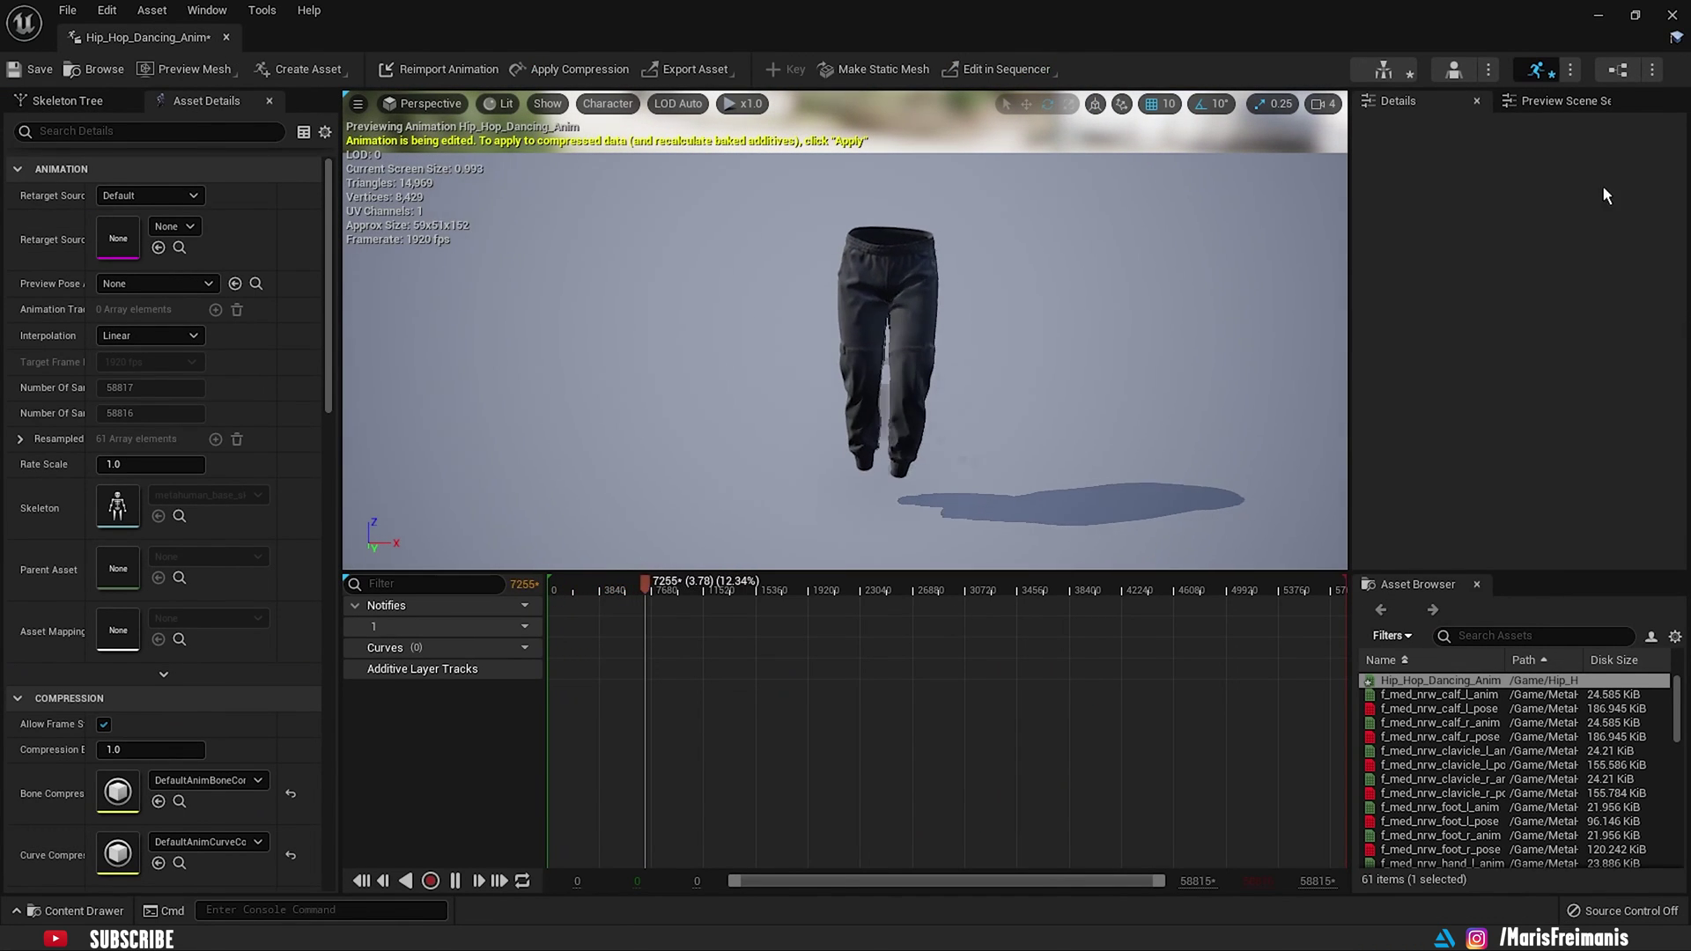
click(1601, 101)
click(1546, 257)
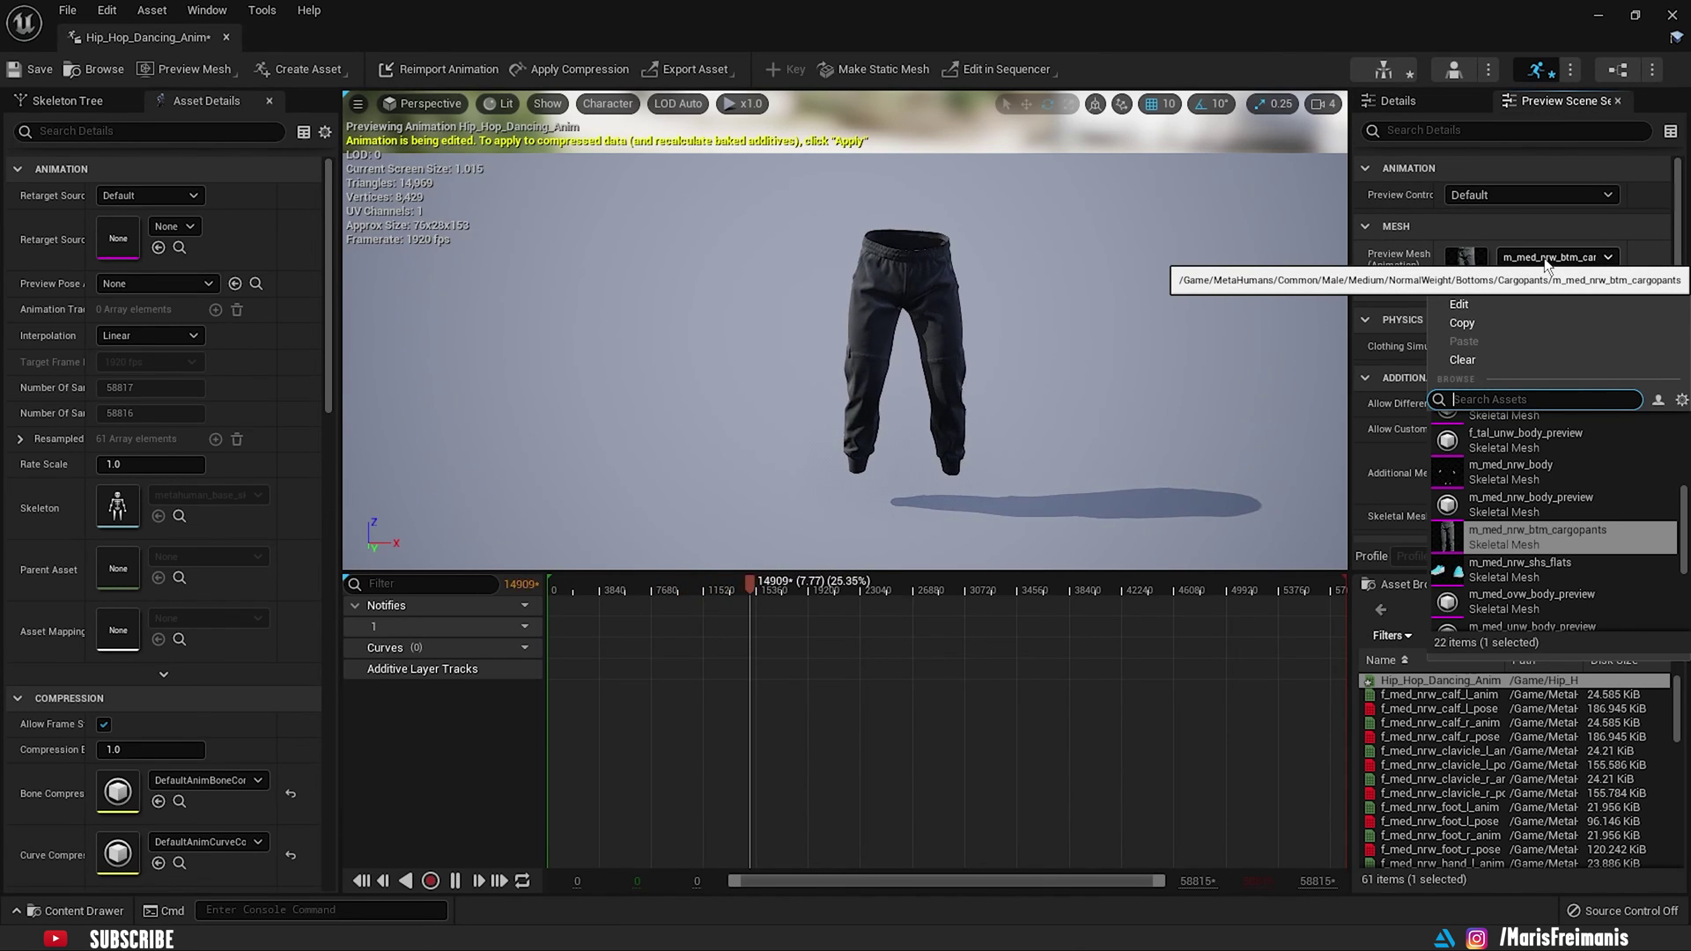
text(prev)
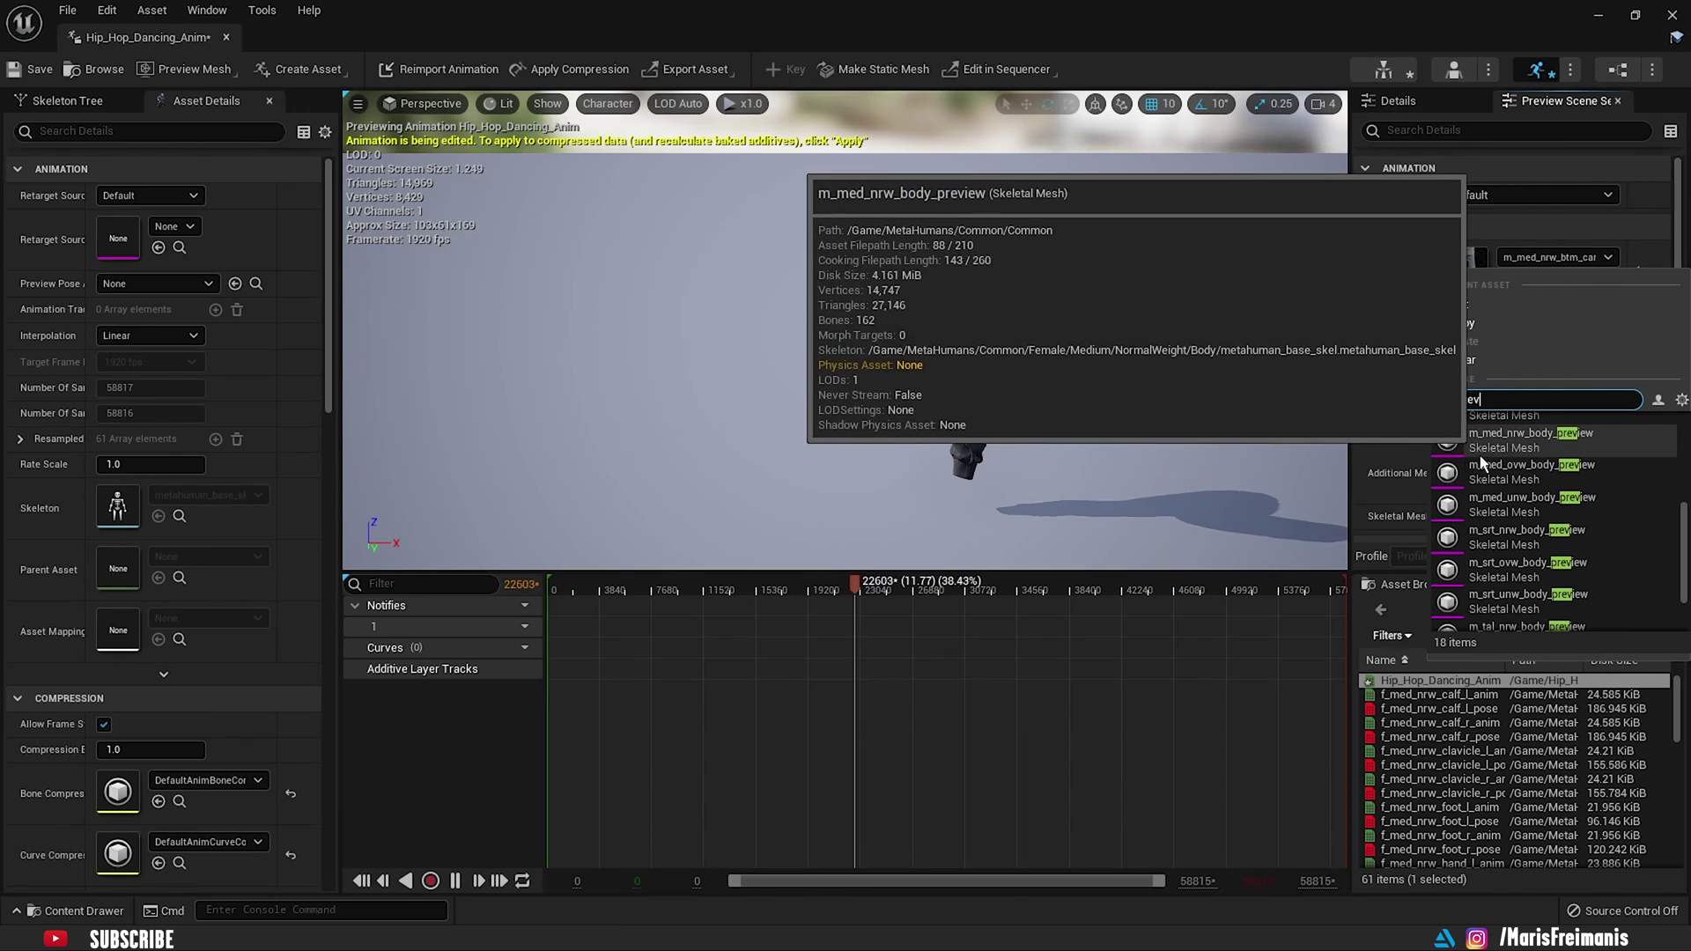
click(1544, 437)
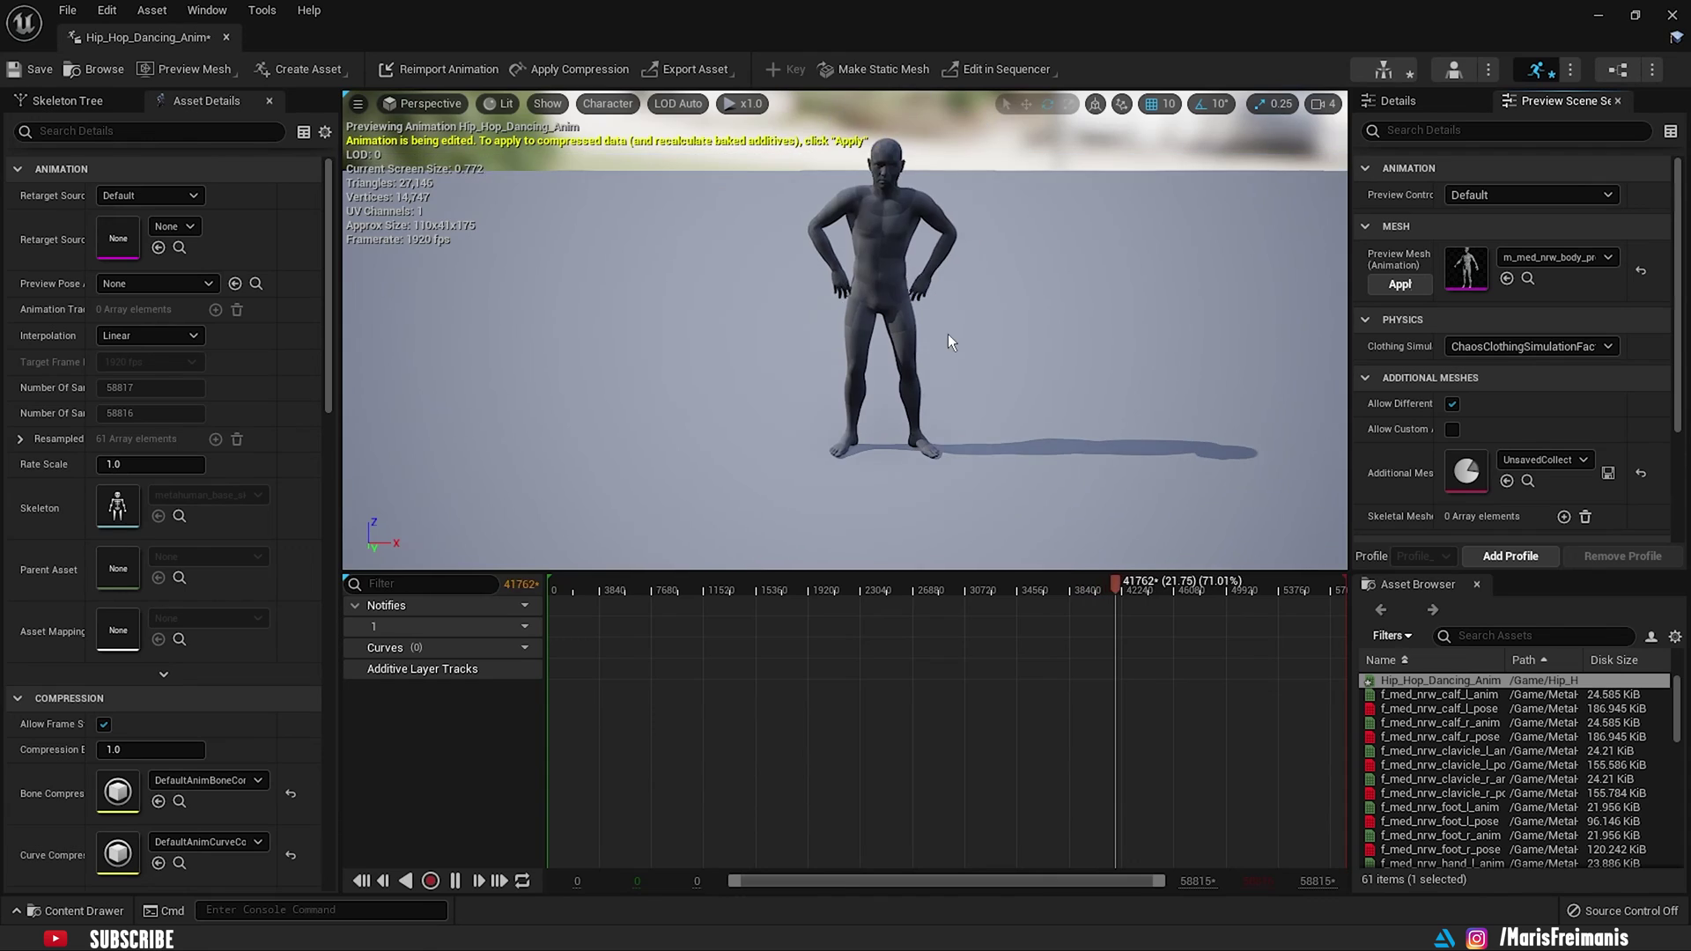
click(18, 70)
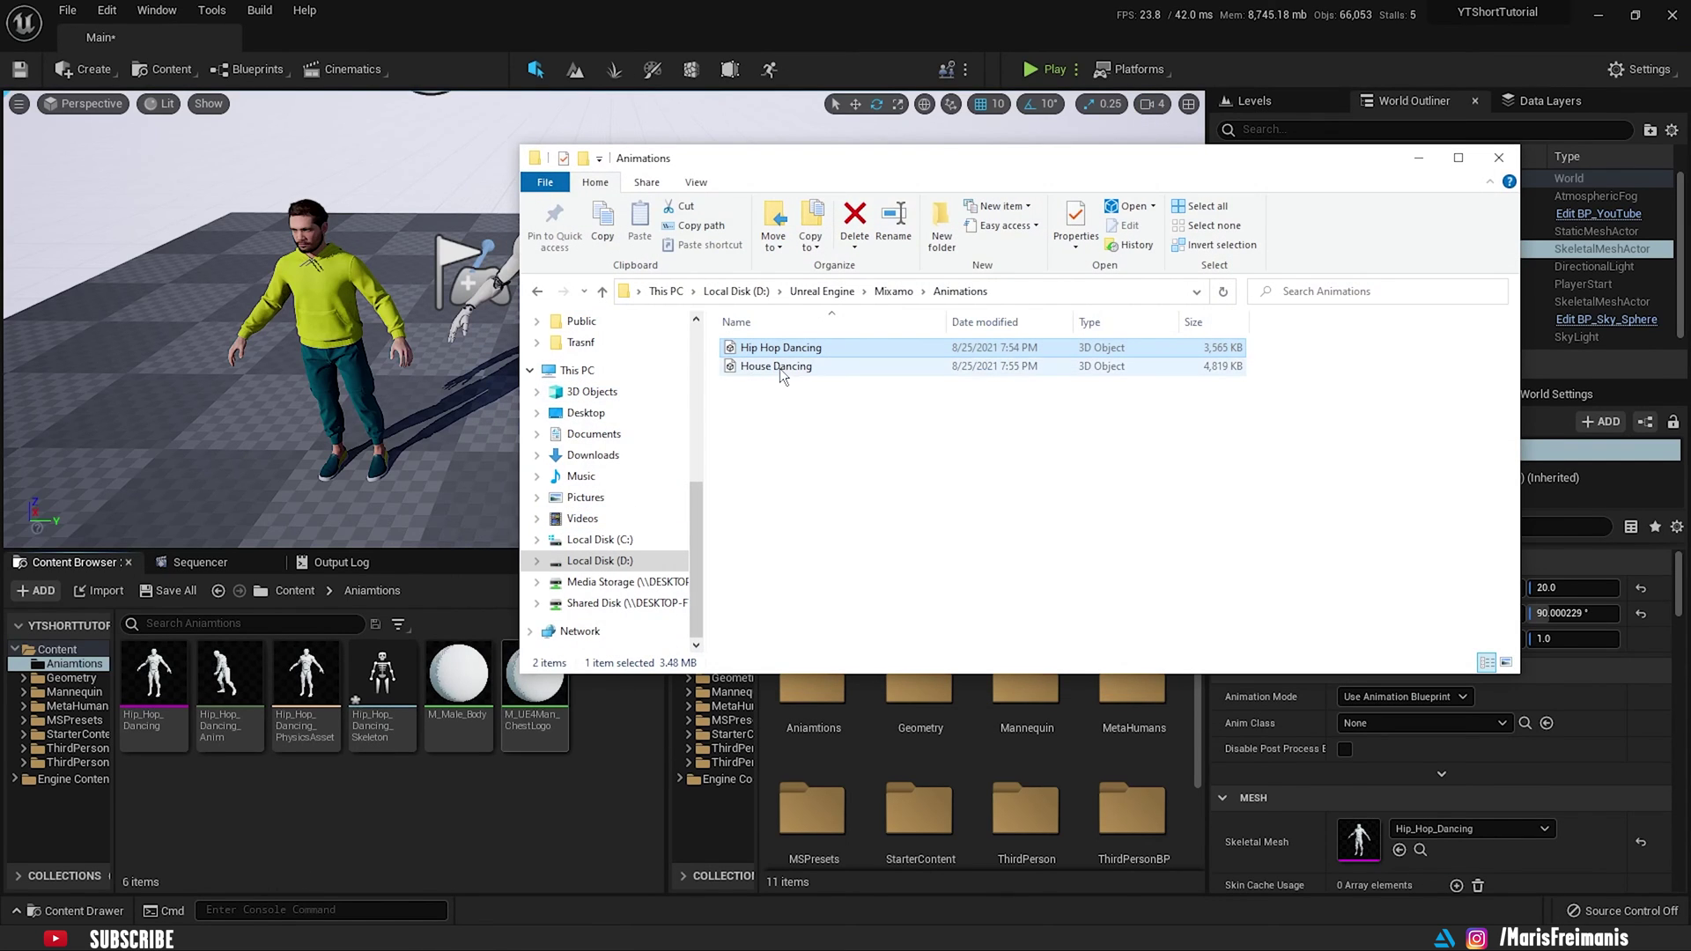
Step: Drag House Dancing.fbx from Explorer into the Aniamtions folder to import it
click(779, 369)
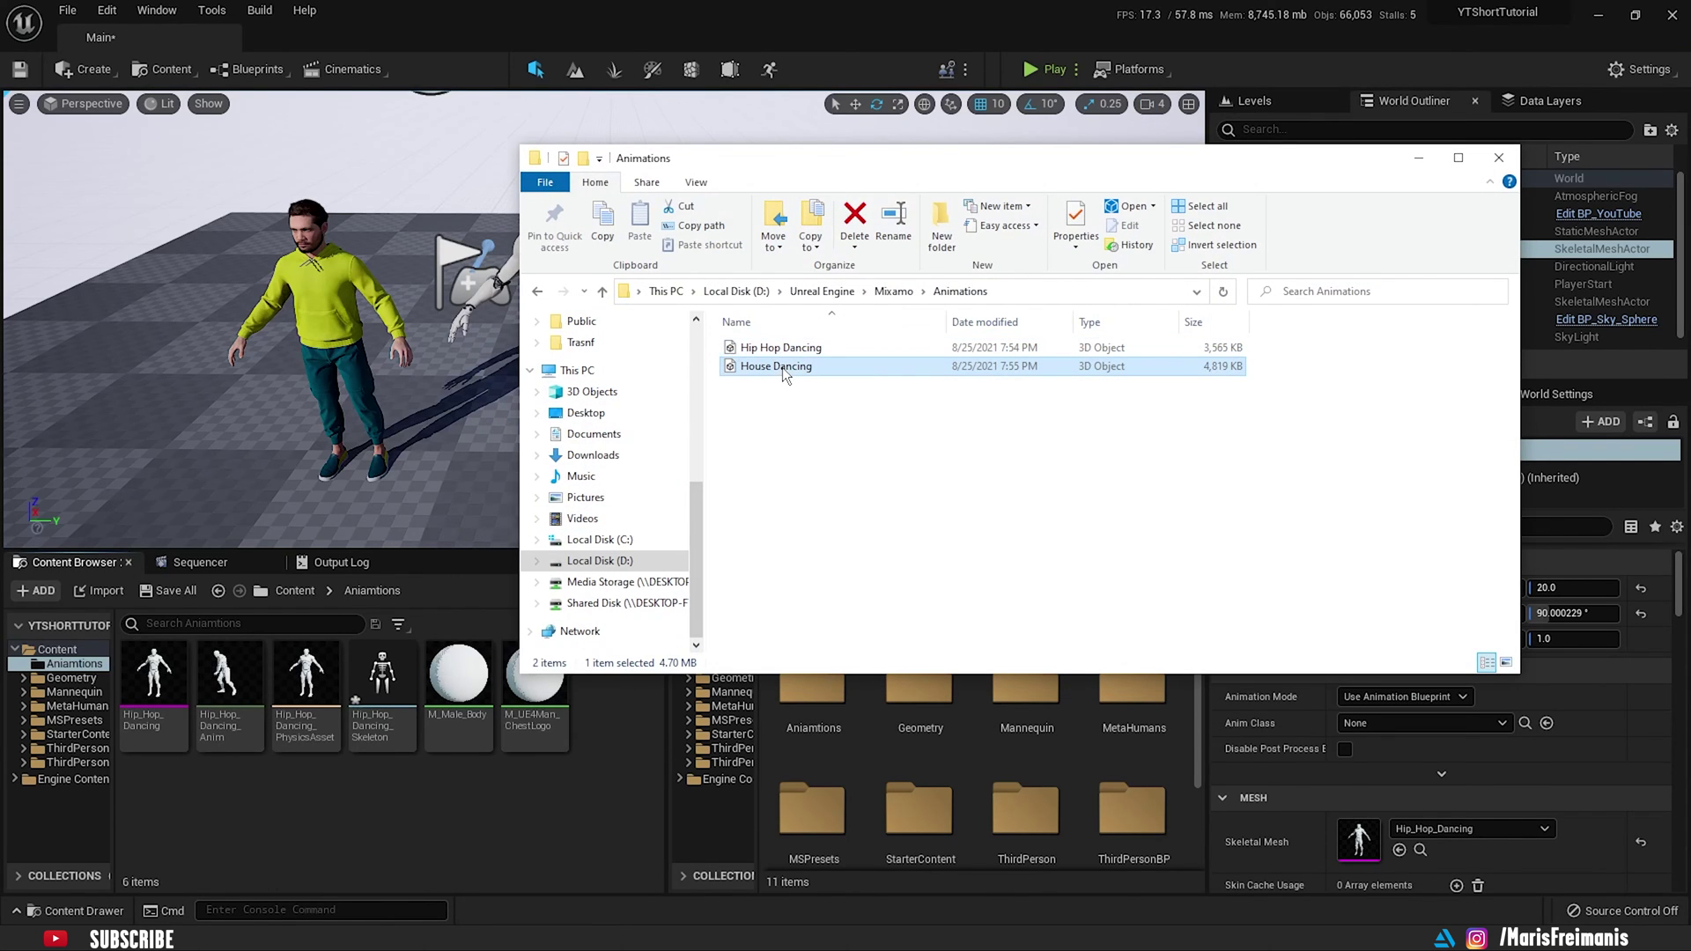
drag(620, 785, 617, 780)
click(1407, 159)
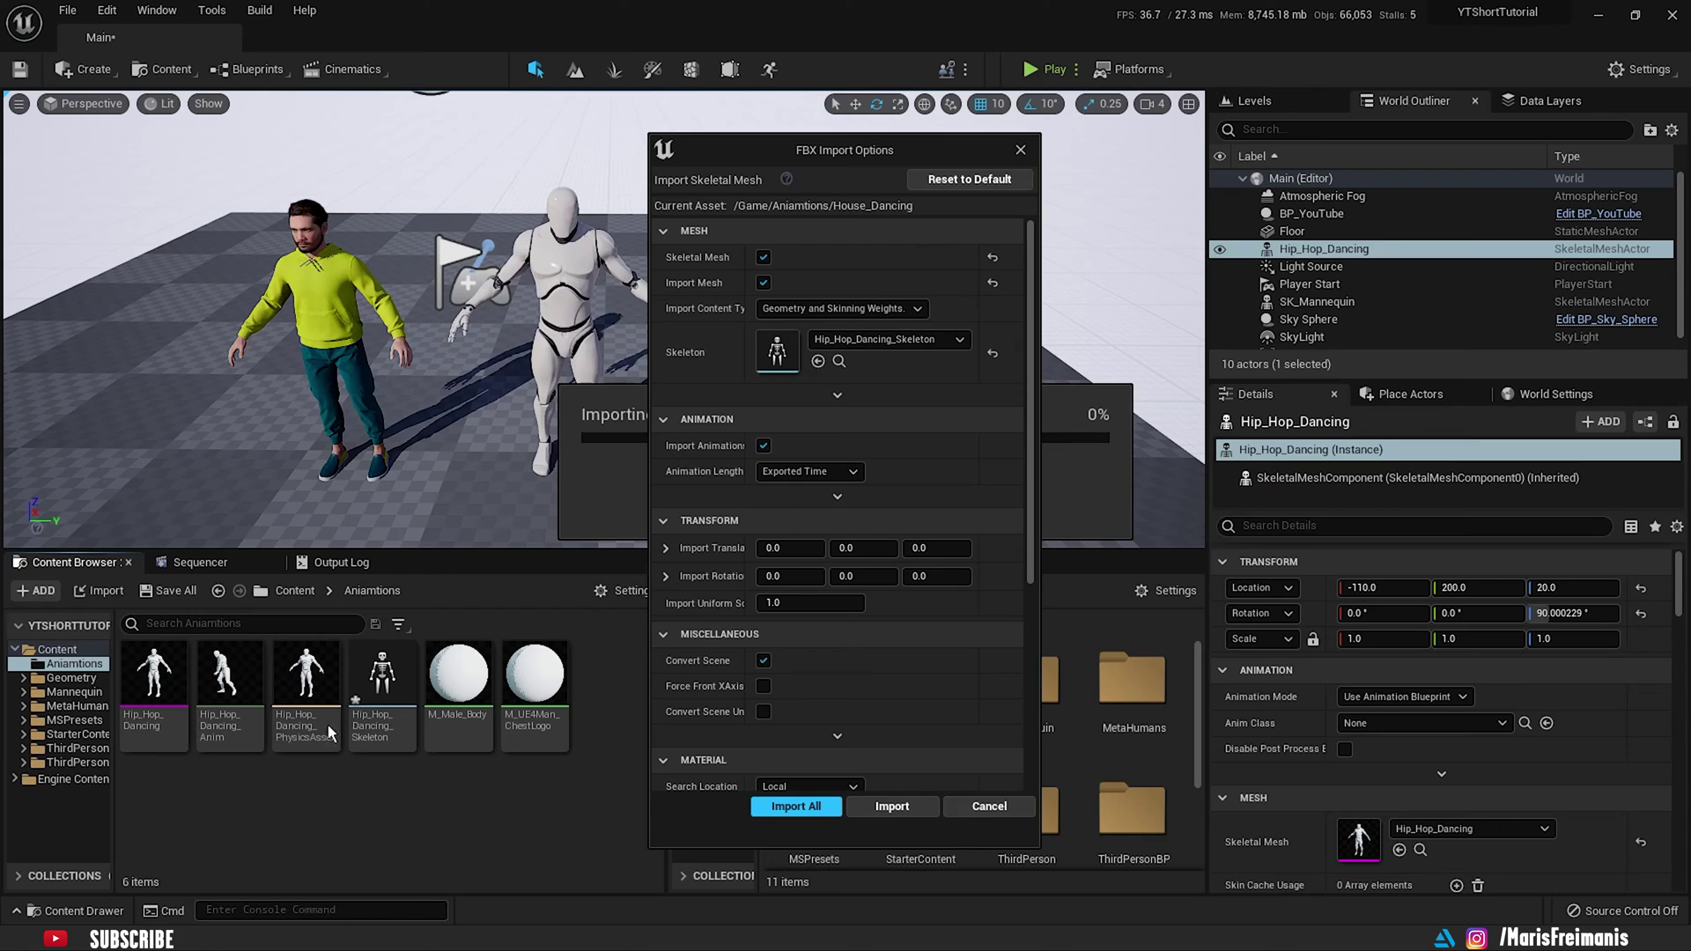
Step: Uncheck Import Mesh and import House Dancing onto Hip_Hop_Dancing_Skeleton
click(763, 284)
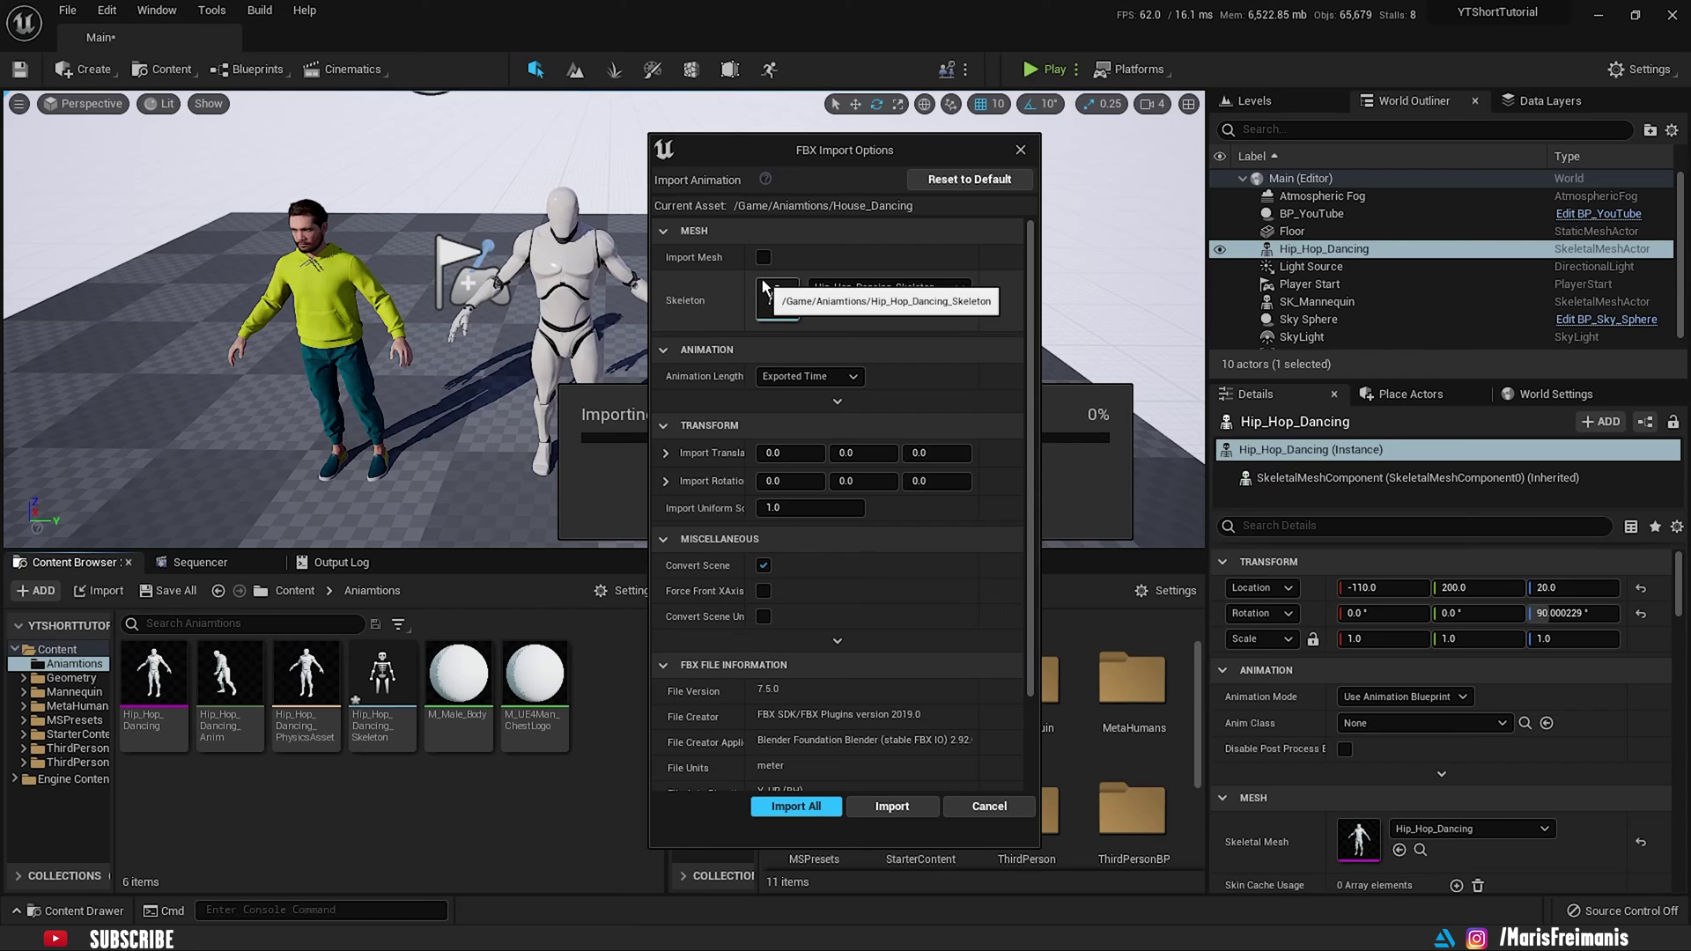
click(890, 807)
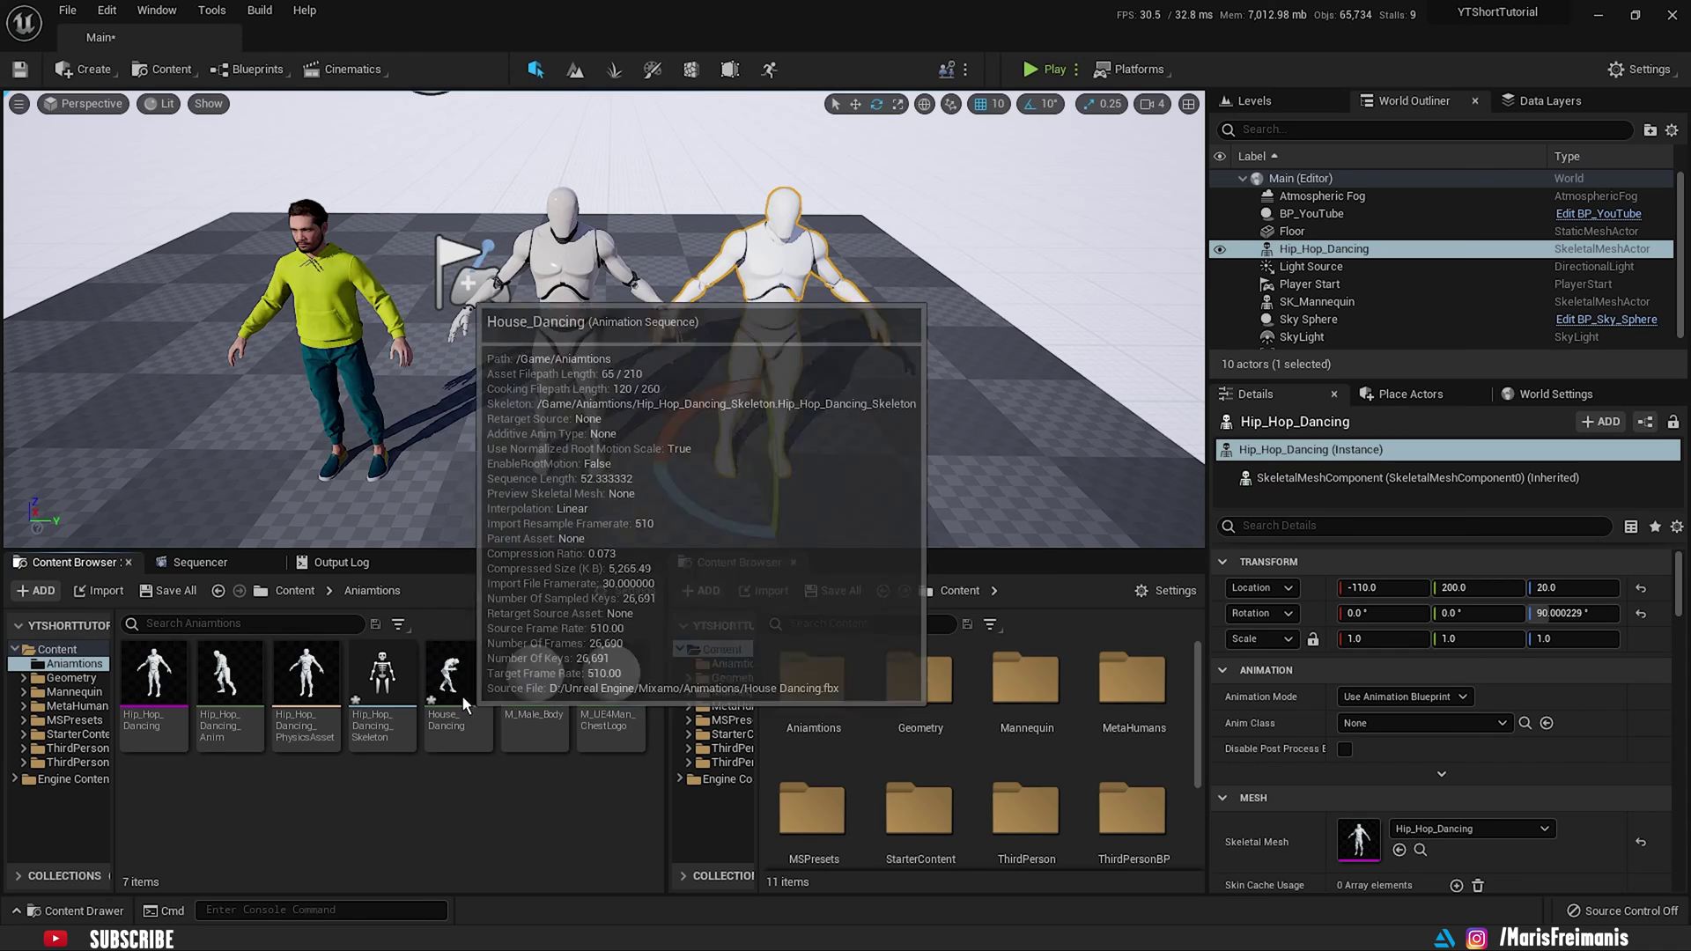
Step: Duplicate House_Dancing retargeted to metahuman_base_skel and open the new copy
right_click(452, 680)
mouse_move(601, 174)
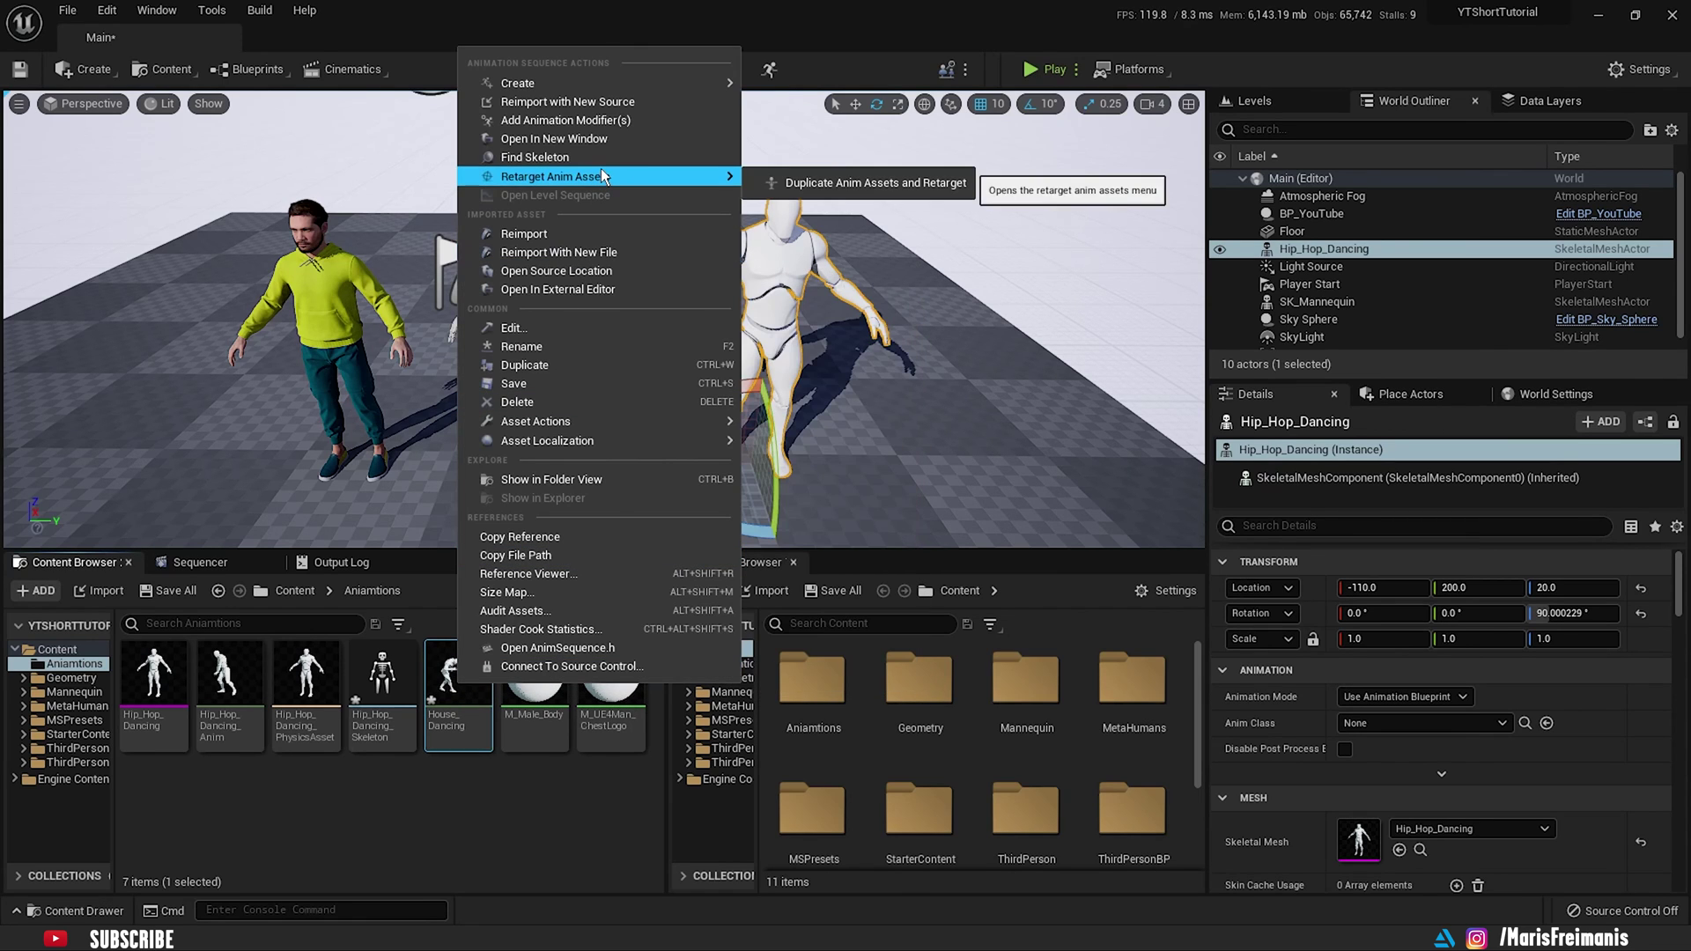
click(833, 176)
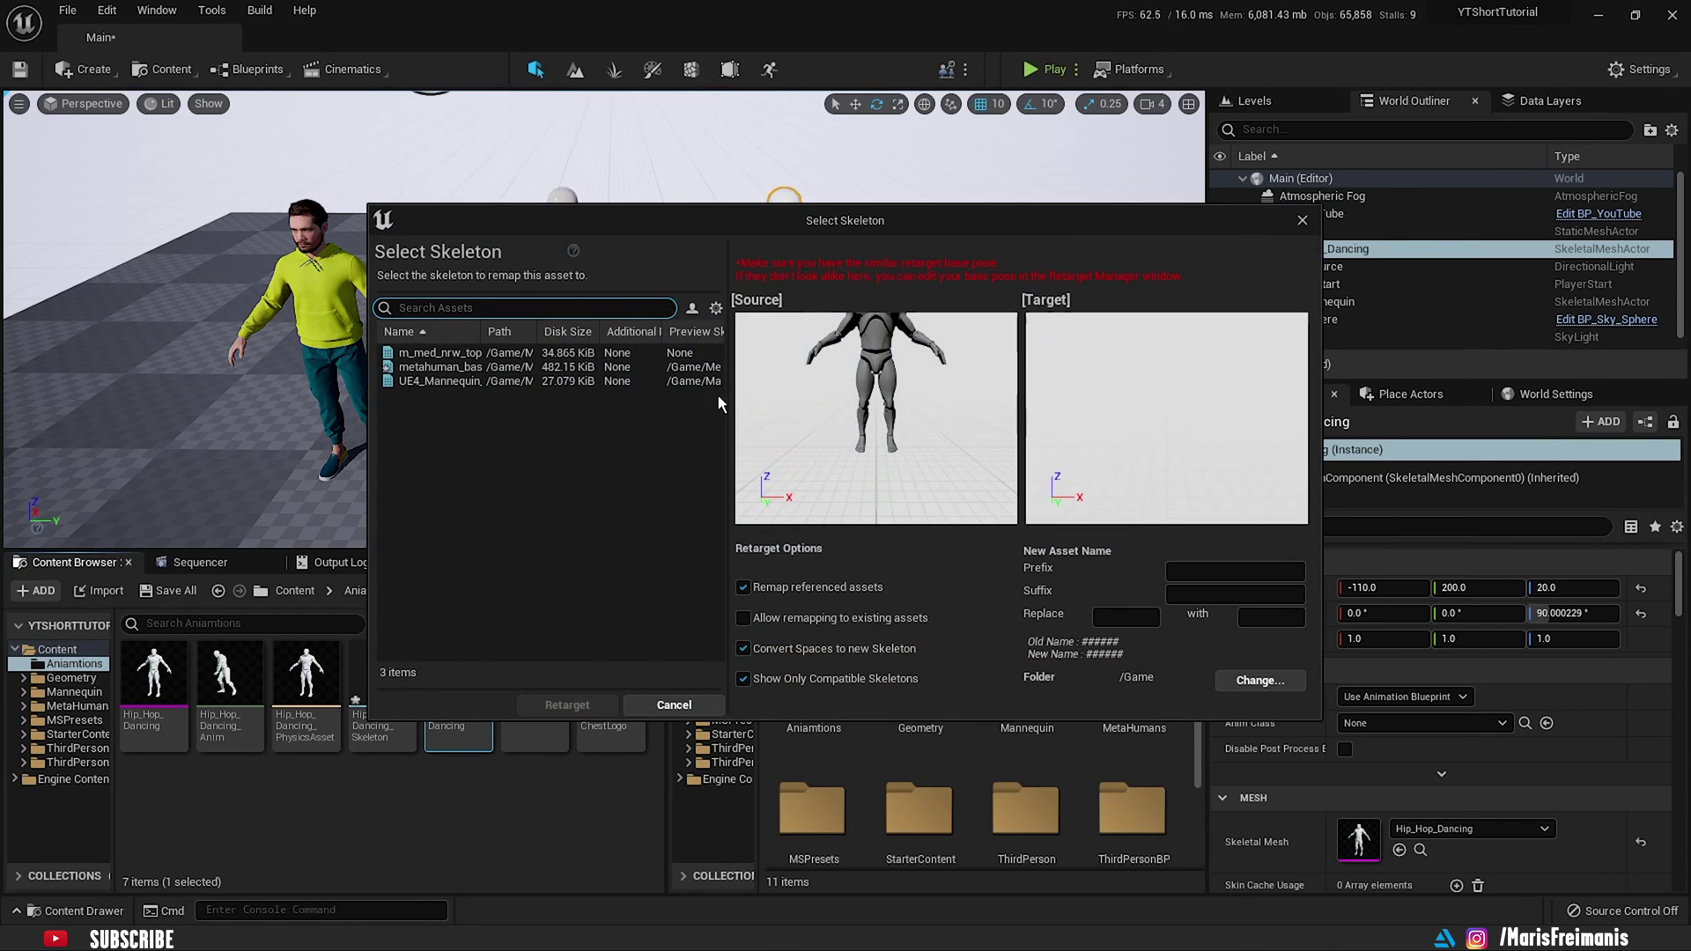
click(440, 380)
click(441, 366)
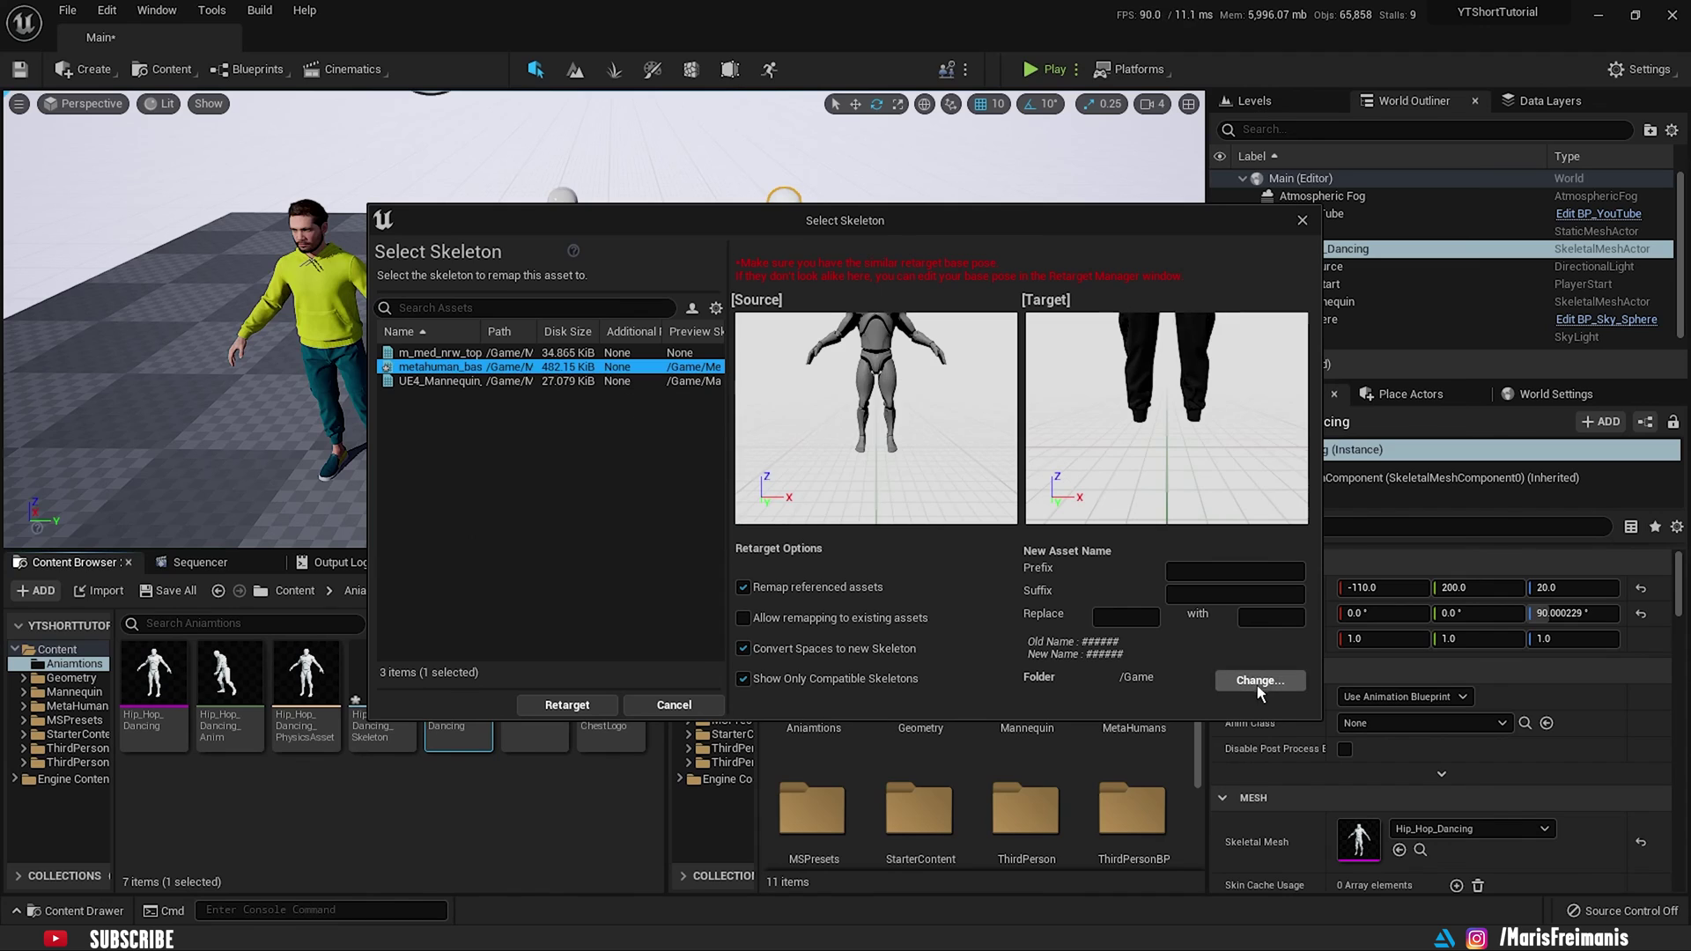
click(547, 708)
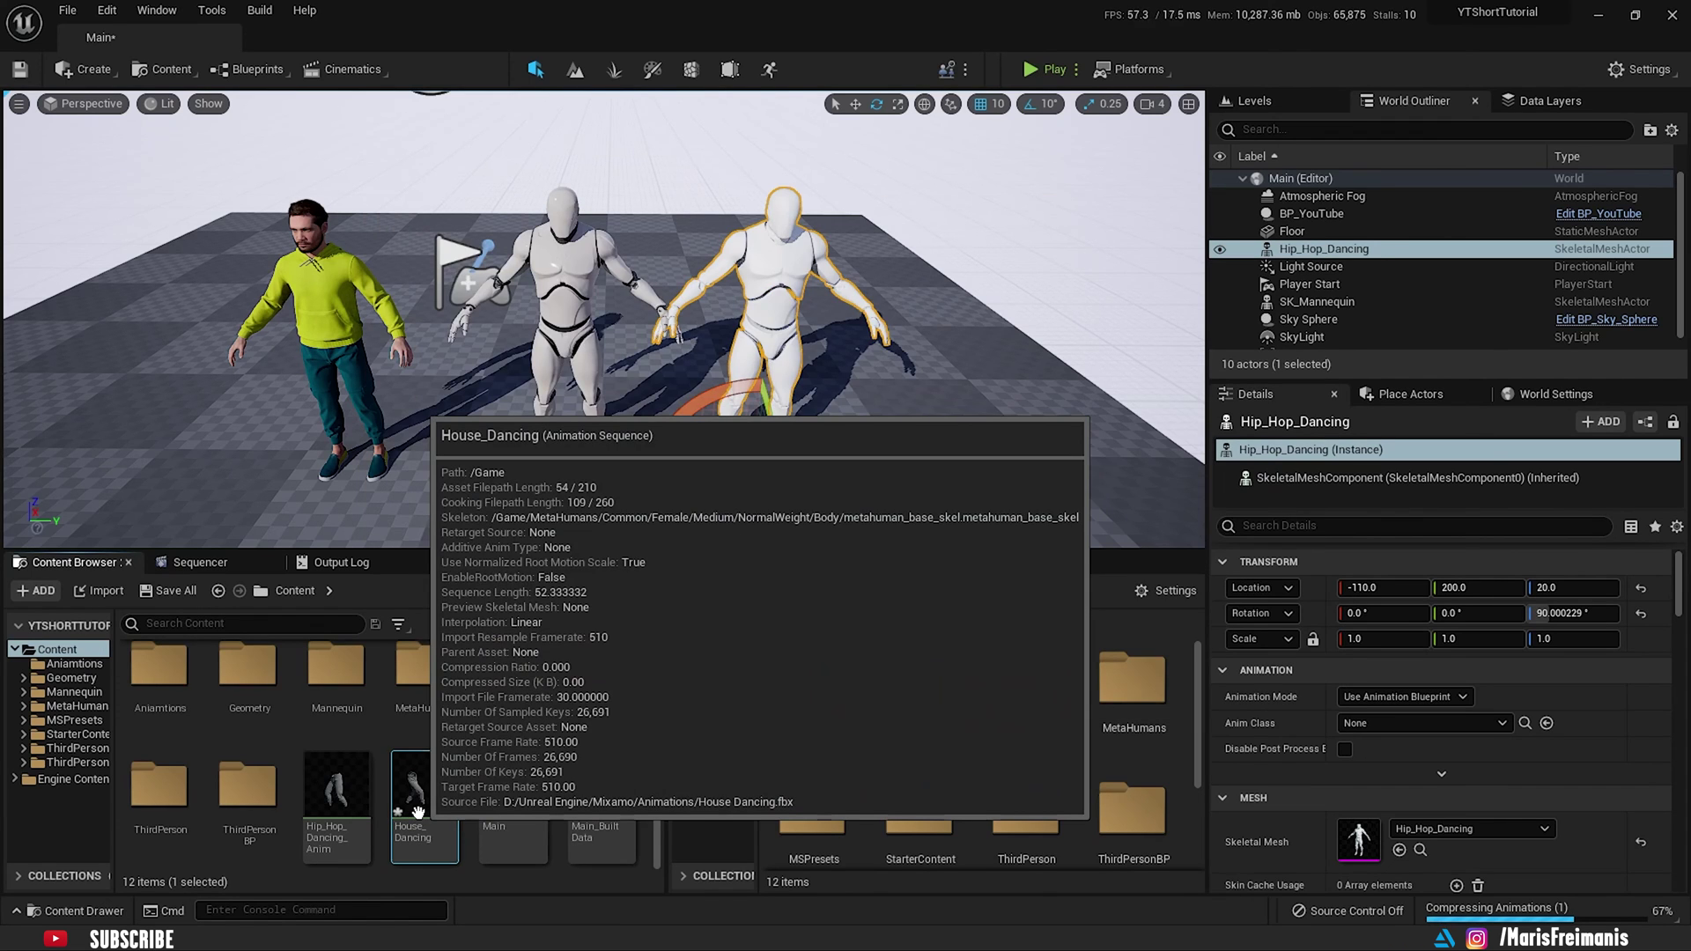
double_click(414, 797)
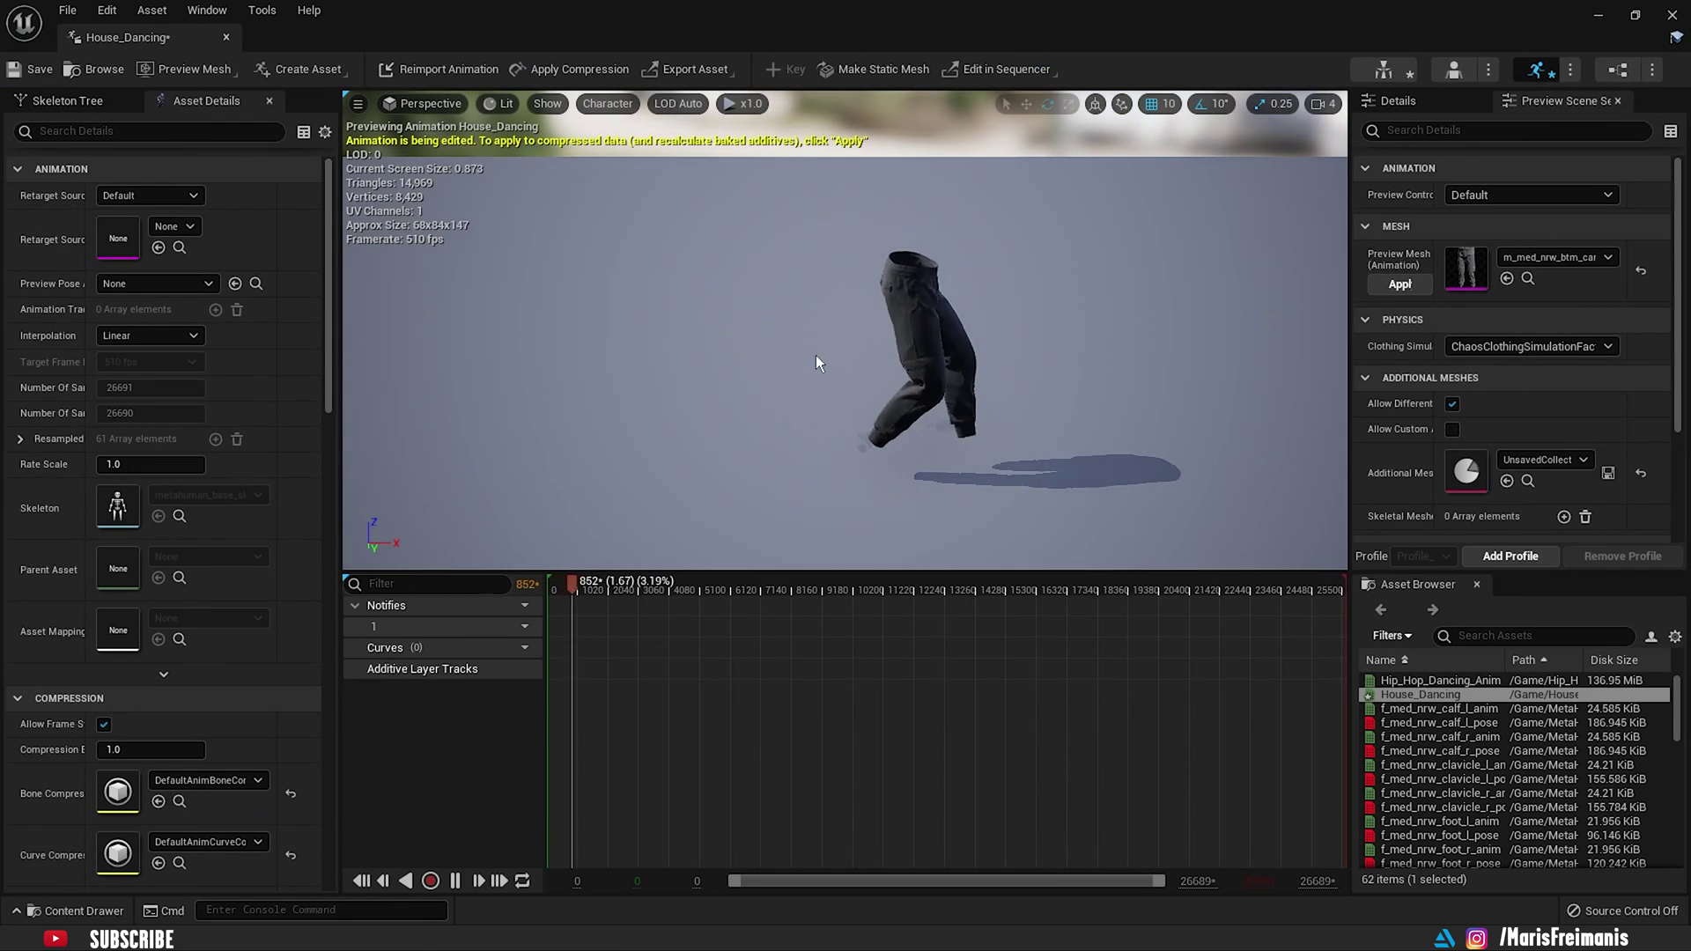
Step: Save the retargeted House_Dancing animation via the toolbar Save and Ctrl+S
click(38, 71)
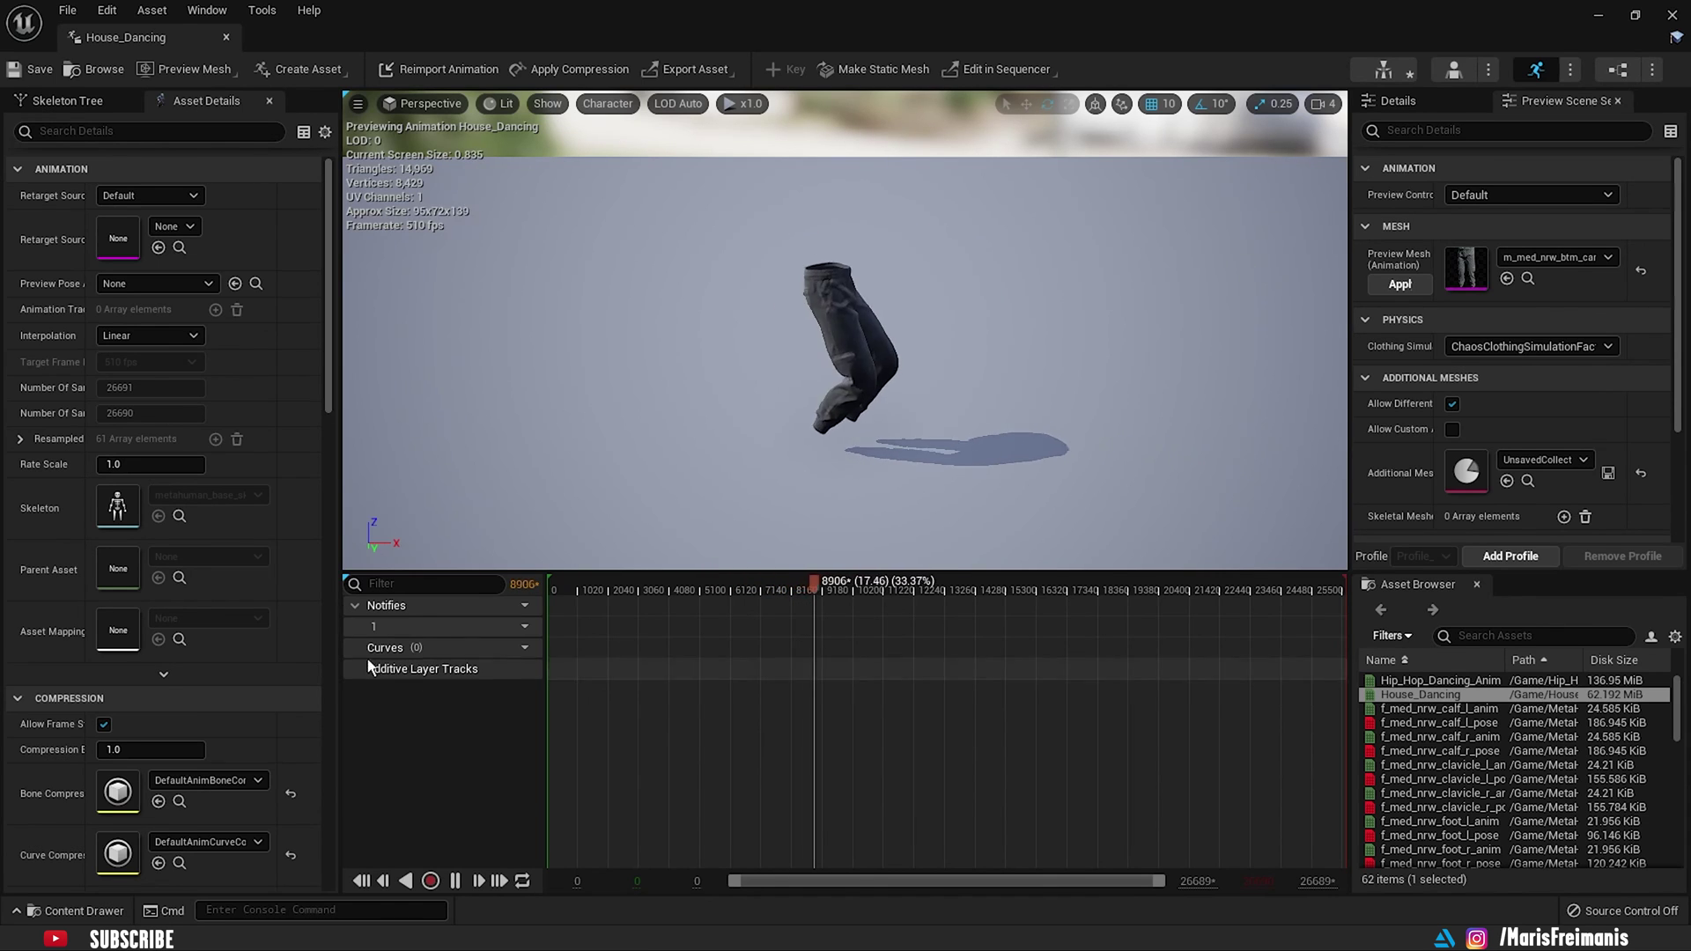
key(ctrl+s)
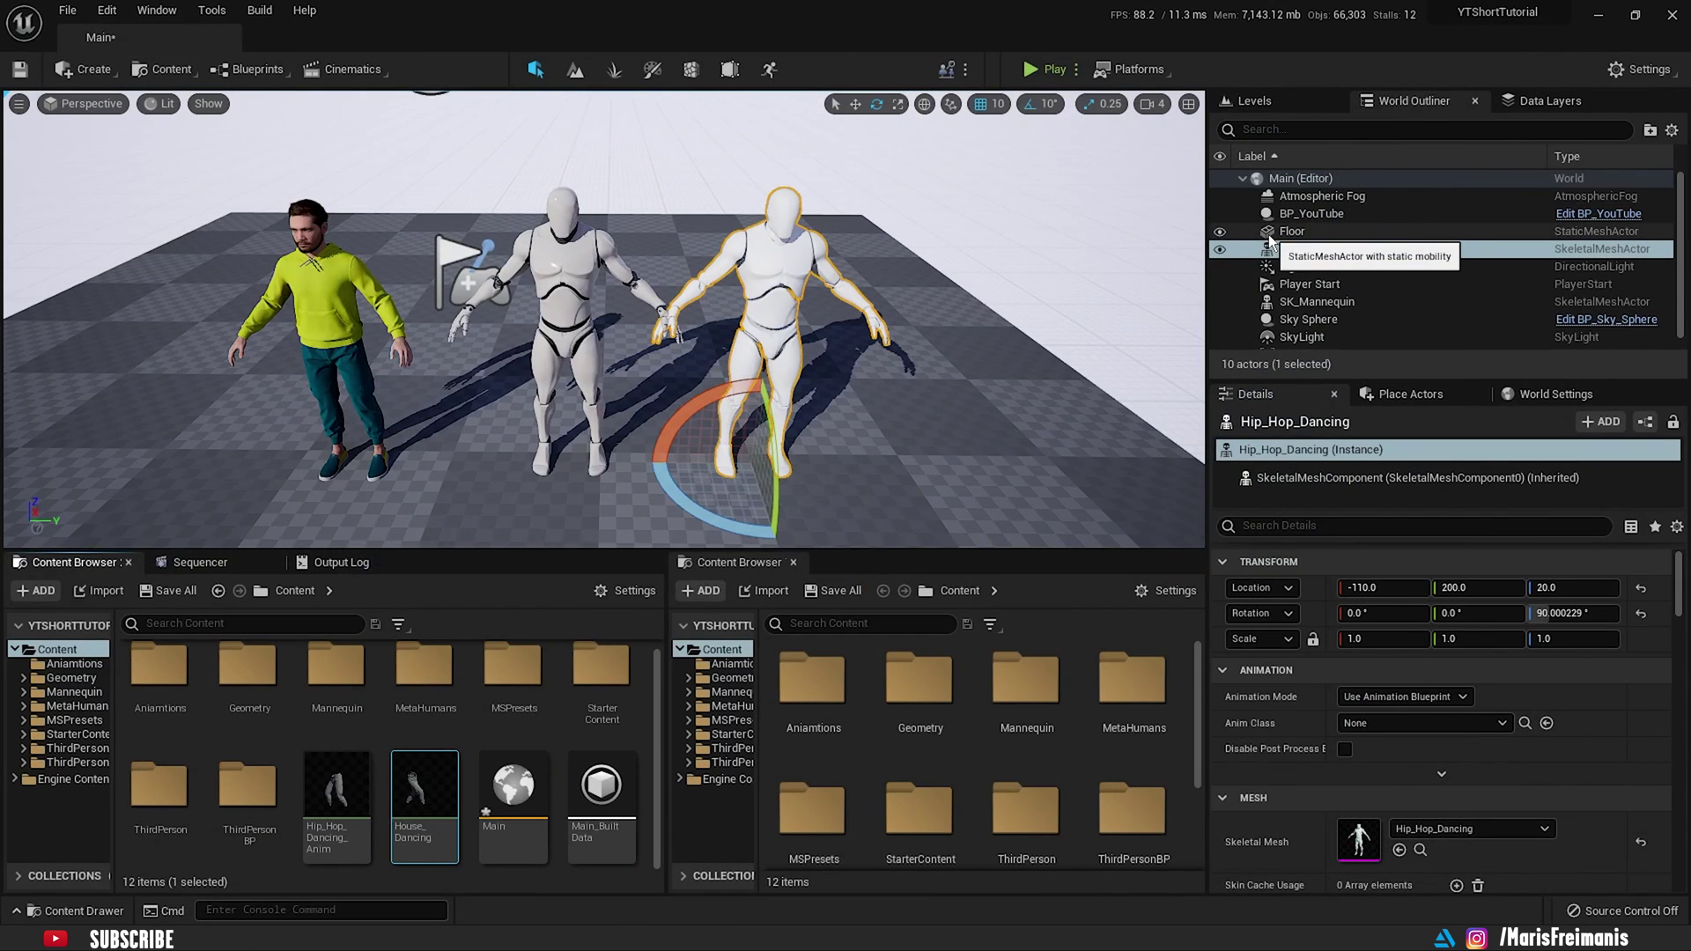
click(860, 451)
scroll(860, 451, down, 3)
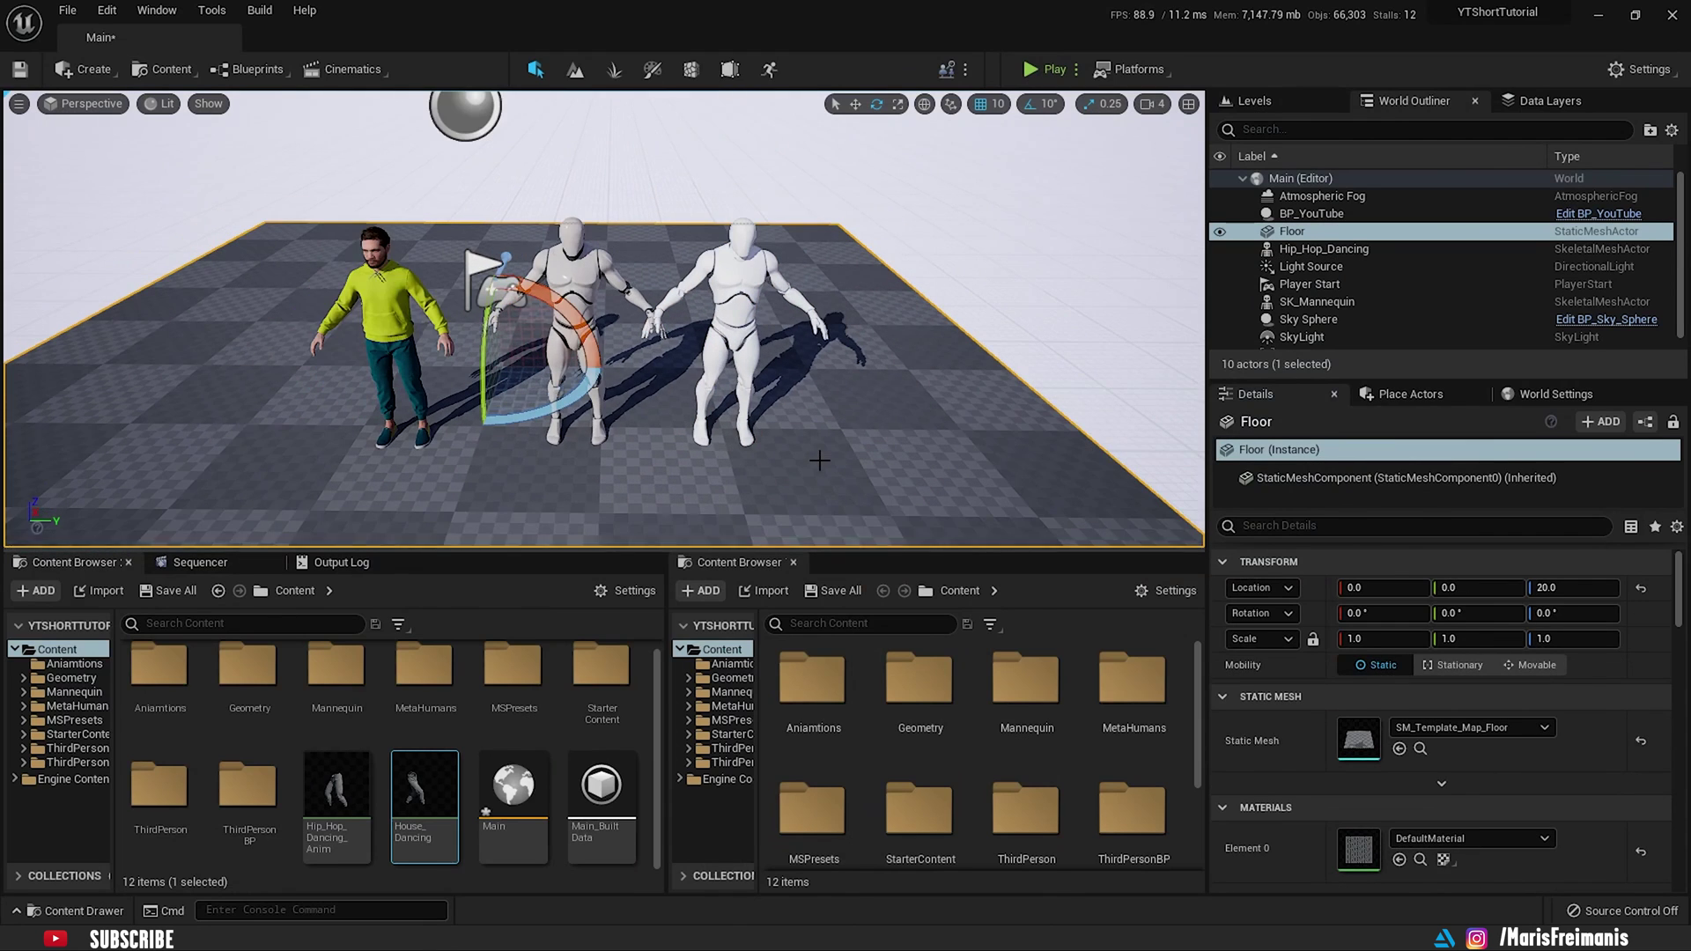